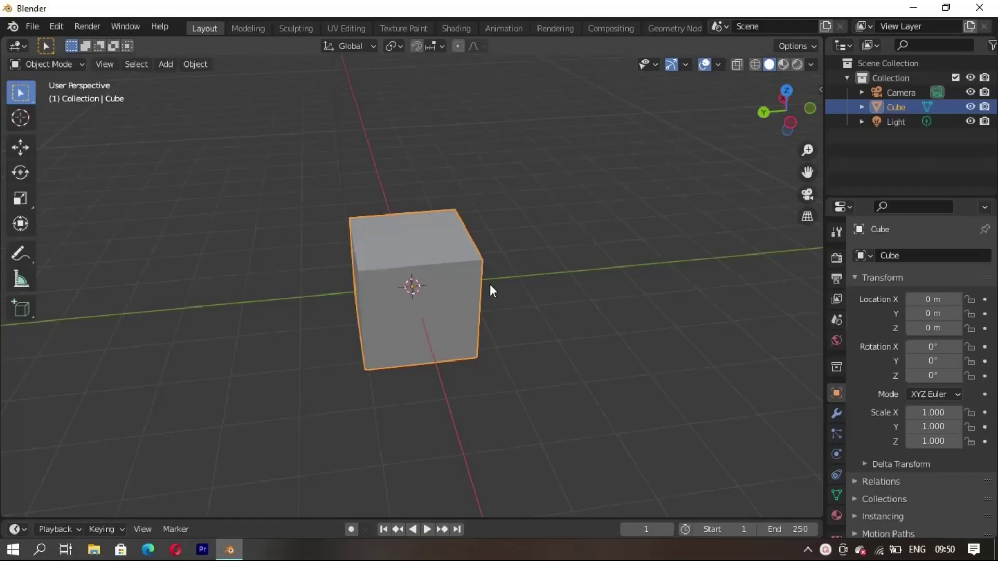
- Stretch the cube along X and raise it along Z
{"action": "key", "text": "KP_1"}
{"action": "key", "text": "s"}
{"action": "key", "text": "x"}
{"action": "left_click", "coordinate": [446, 386]}
{"action": "middle_click_drag", "start_coordinate": [446, 386], "coordinate": [318, 389]}
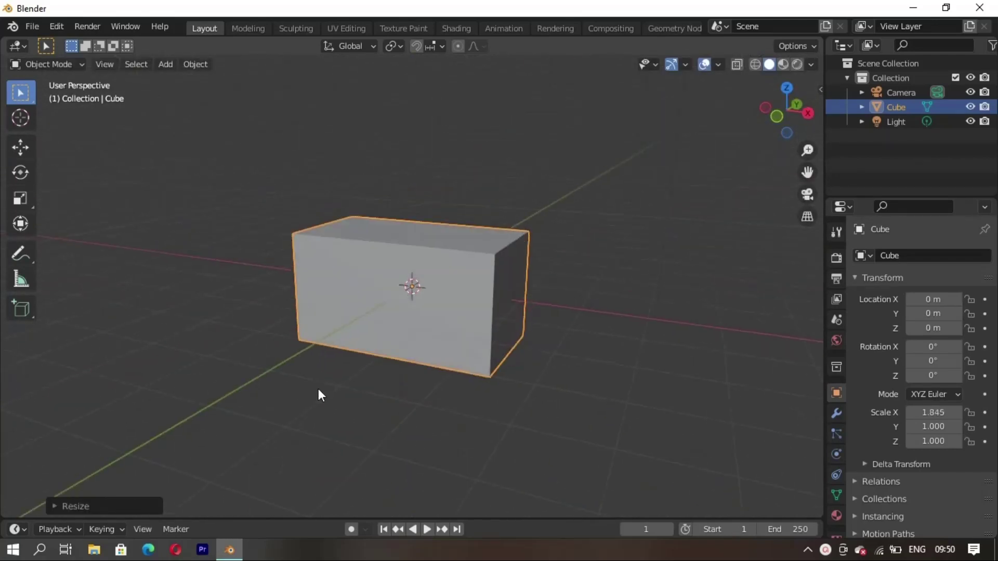
{"action": "key", "text": "KP_1"}
{"action": "key", "text": "g"}
{"action": "key", "text": "z"}
{"action": "left_click", "coordinate": [330, 328]}
{"action": "mouse_move", "coordinate": [330, 328]}
{"action": "middle_mouse_down"}
{"action": "mouse_move", "coordinate": [464, 416]}
{"action": "mouse_move", "coordinate": [463, 337]}
{"action": "middle_mouse_up"}
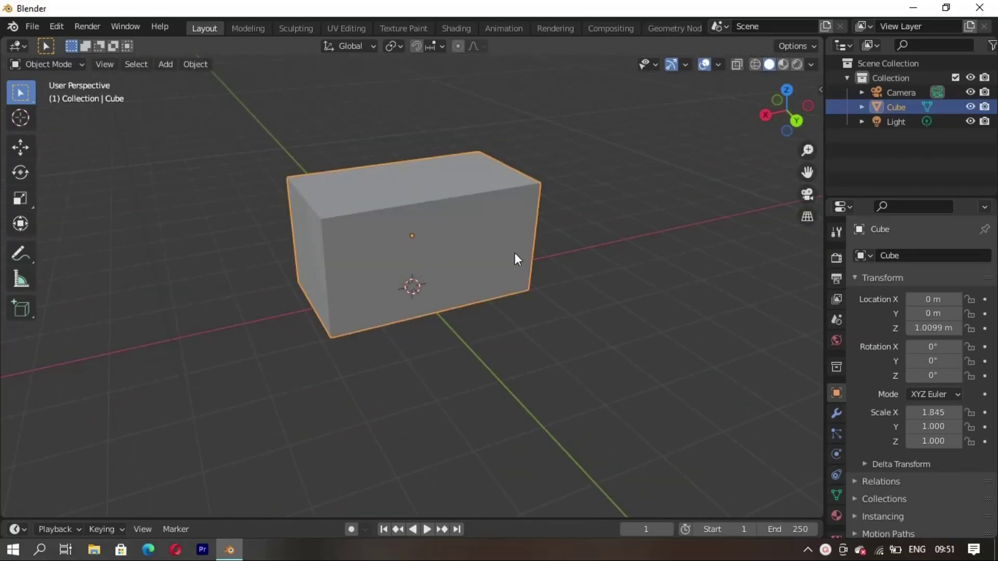
- Shrink the block, lower it onto the grid, and finalize its X length (about 0.978 × 0.510 × 0.510)
{"action": "key", "text": "s"}
{"action": "left_click", "coordinate": [469, 314]}
{"action": "key", "text": "KP_1"}
{"action": "key", "text": "g"}
{"action": "key", "text": "z"}
{"action": "left_click", "coordinate": [469, 338]}
{"action": "key", "text": "s"}
{"action": "key", "text": "x"}
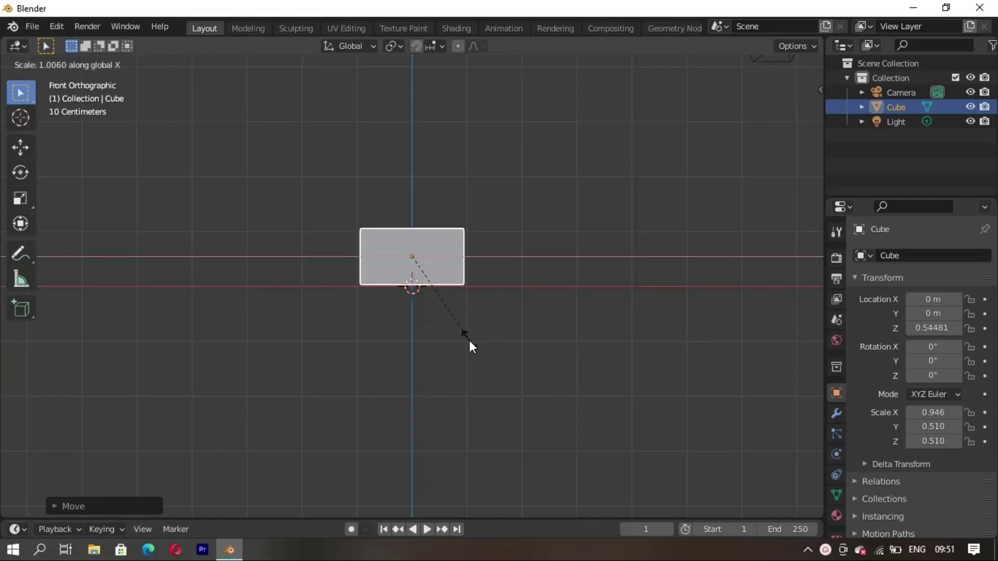
{"action": "left_click", "coordinate": [470, 341]}
{"action": "mouse_move", "coordinate": [470, 341]}
{"action": "middle_mouse_down"}
{"action": "mouse_move", "coordinate": [388, 329]}
{"action": "mouse_move", "coordinate": [586, 360]}
{"action": "mouse_move", "coordinate": [515, 292]}
{"action": "mouse_move", "coordinate": [529, 216]}
{"action": "mouse_move", "coordinate": [371, 200]}
{"action": "middle_mouse_up"}
{"action": "key", "text": "Tab"}
- In edge select mode, scale the block's top edges to mark off the lid slice
{"action": "key", "text": "2"}
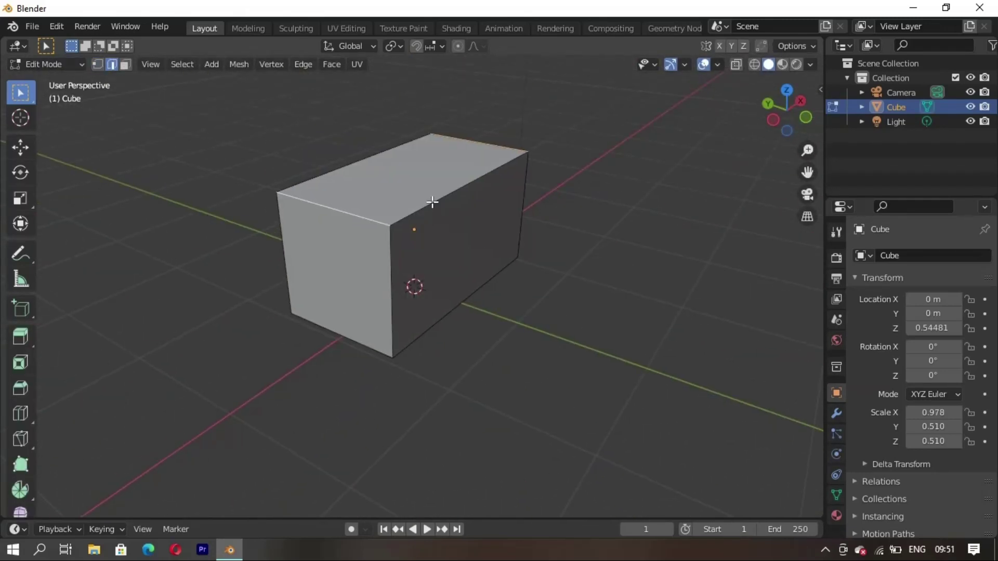
{"action": "key", "text": "s"}
{"action": "mouse_move", "coordinate": [431, 202]}
{"action": "middle_mouse_down"}
{"action": "mouse_move", "coordinate": [476, 286]}
{"action": "mouse_move", "coordinate": [436, 316]}
{"action": "mouse_move", "coordinate": [350, 276]}
{"action": "mouse_move", "coordinate": [454, 258]}
{"action": "mouse_move", "coordinate": [329, 266]}
{"action": "middle_mouse_up"}
{"action": "left_click", "coordinate": [490, 310]}
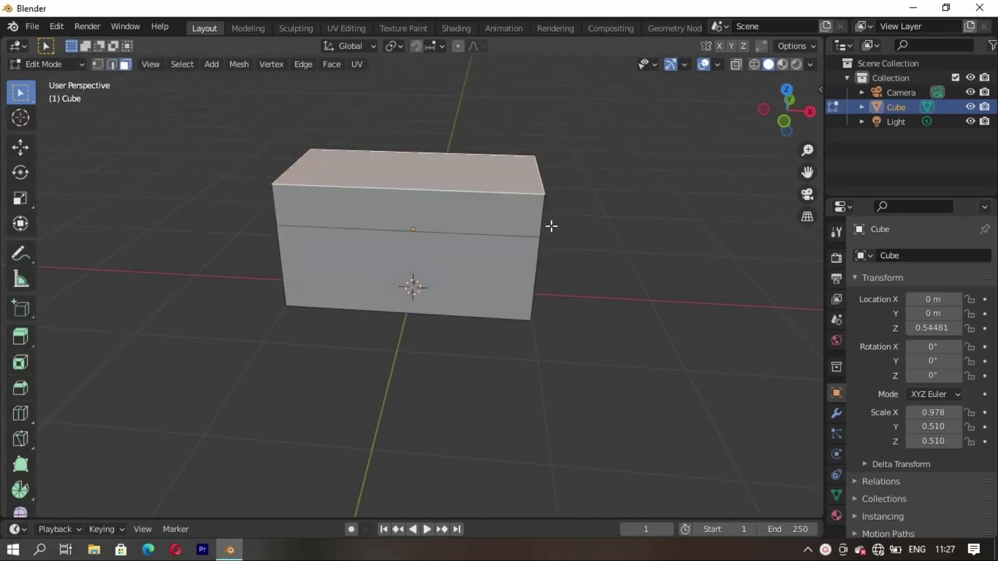
{"action": "mouse_move", "coordinate": [551, 226]}
{"action": "middle_mouse_down"}
{"action": "mouse_move", "coordinate": [361, 258]}
{"action": "mouse_move", "coordinate": [330, 252]}
{"action": "mouse_move", "coordinate": [372, 353]}
{"action": "mouse_move", "coordinate": [367, 403]}
{"action": "mouse_move", "coordinate": [254, 410]}
{"action": "middle_mouse_up"}
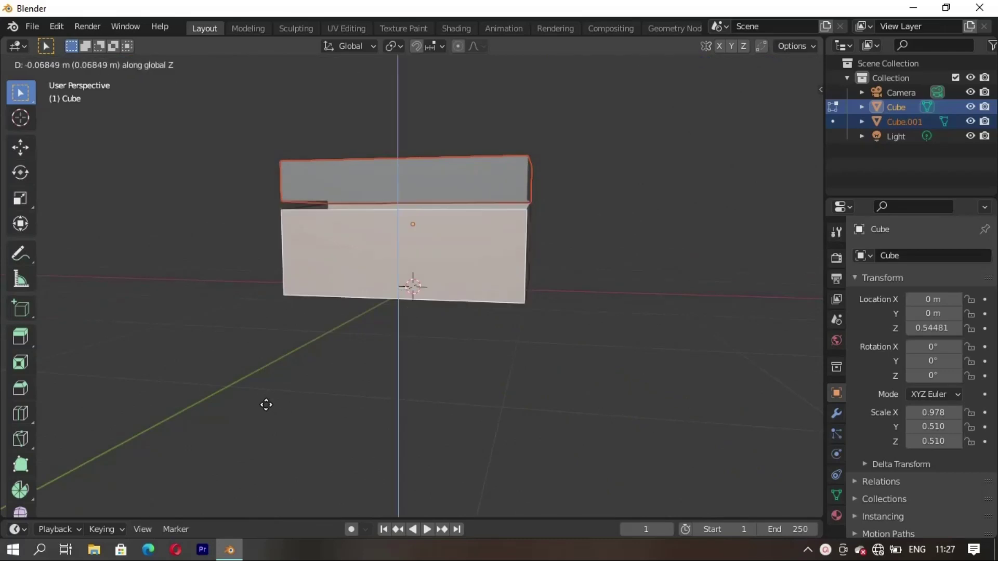
- Raise the separated lid slice above the base and isolate the base
{"action": "middle_click_drag", "start_coordinate": [434, 439], "coordinate": [411, 343]}
{"action": "left_click", "coordinate": [416, 358]}
{"action": "key", "text": "s"}
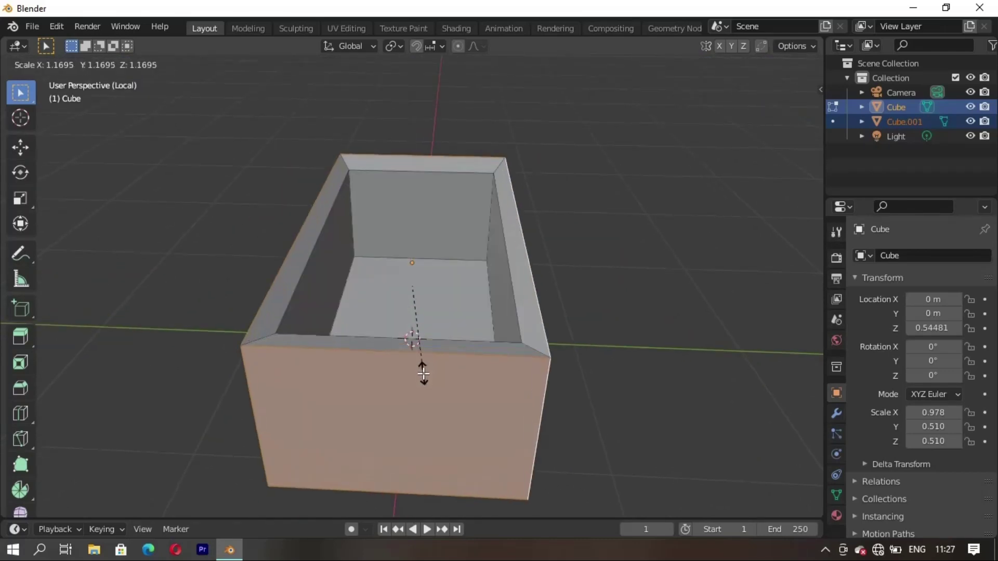
{"action": "key", "text": "g"}
{"action": "mouse_move", "coordinate": [424, 383]}
{"action": "middle_mouse_down"}
{"action": "mouse_move", "coordinate": [317, 369]}
{"action": "mouse_move", "coordinate": [607, 343]}
{"action": "mouse_move", "coordinate": [474, 348]}
{"action": "mouse_move", "coordinate": [487, 387]}
{"action": "mouse_move", "coordinate": [461, 341]}
{"action": "mouse_move", "coordinate": [403, 334]}
{"action": "mouse_move", "coordinate": [338, 285]}
{"action": "middle_mouse_up"}
- Select a lower front edge of the box and view down into its interior
{"action": "key", "text": "2"}
{"action": "left_click", "coordinate": [487, 386]}
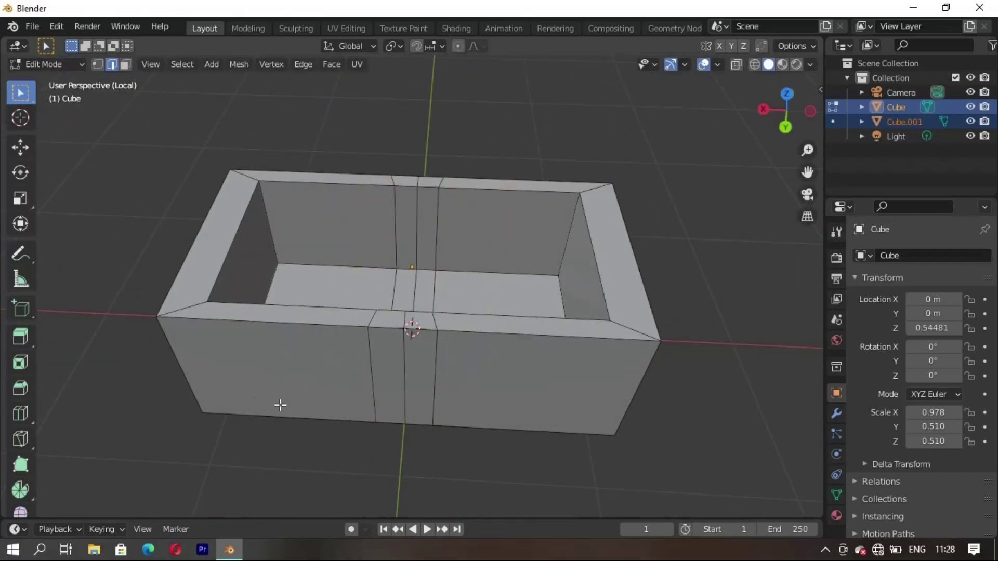
{"action": "middle_click_drag", "start_coordinate": [280, 405], "coordinate": [565, 325]}
{"action": "middle_click_drag", "start_coordinate": [413, 378], "coordinate": [414, 353]}
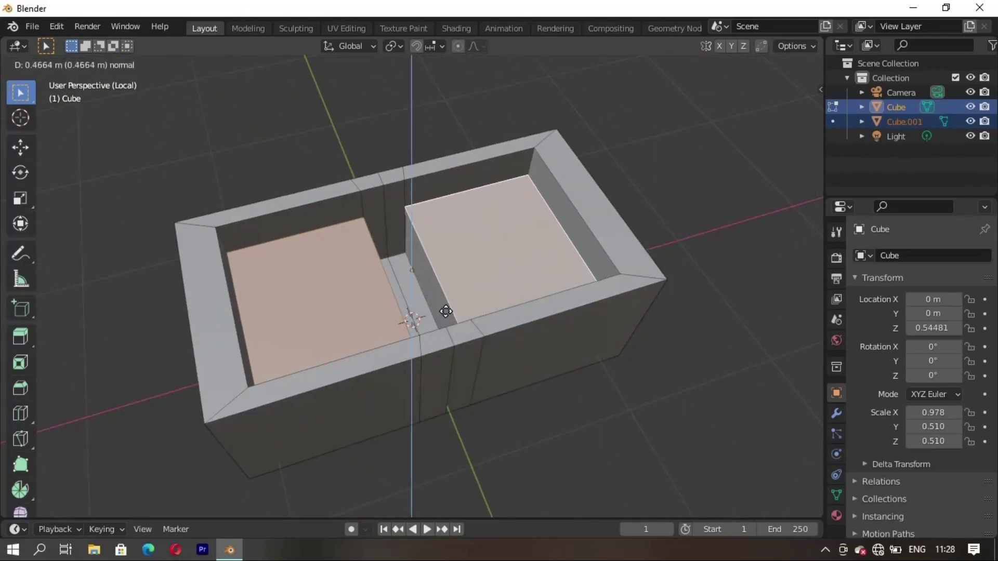
{"action": "right_click", "coordinate": [446, 312]}
{"action": "mouse_move", "coordinate": [446, 312]}
{"action": "middle_mouse_down"}
{"action": "mouse_move", "coordinate": [528, 383]}
{"action": "mouse_move", "coordinate": [648, 279]}
{"action": "mouse_move", "coordinate": [487, 190]}
{"action": "middle_mouse_up"}
- Inset the two floor faces and raise them as earbud seat pads
{"action": "key", "text": "i"}
{"action": "right_click", "coordinate": [513, 362]}
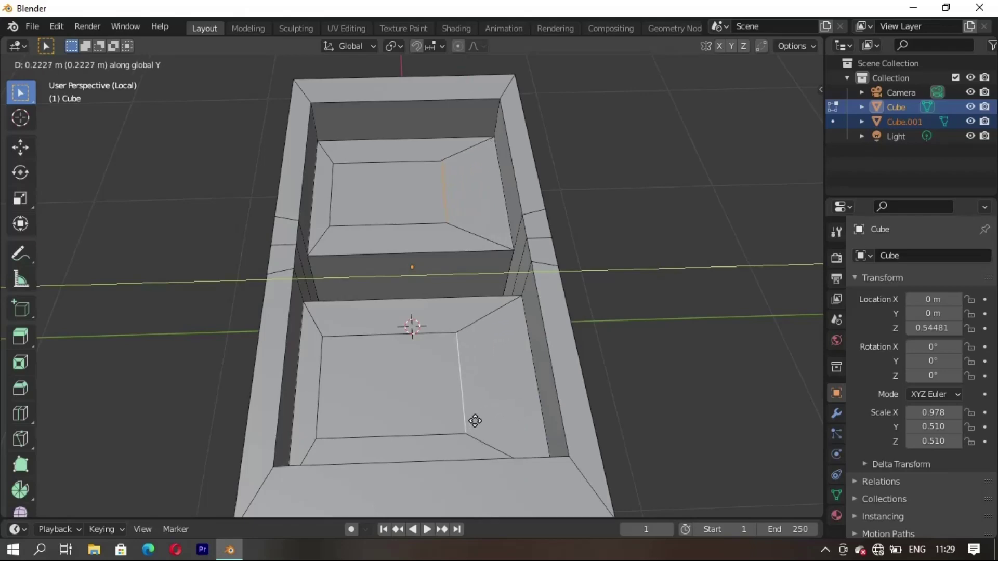
{"action": "left_click", "coordinate": [475, 420]}
{"action": "middle_click_drag", "start_coordinate": [334, 408], "coordinate": [299, 326]}
{"action": "mouse_move", "coordinate": [378, 392]}
{"action": "middle_mouse_down"}
{"action": "mouse_move", "coordinate": [449, 423]}
{"action": "mouse_move", "coordinate": [447, 359]}
{"action": "mouse_move", "coordinate": [476, 408]}
{"action": "mouse_move", "coordinate": [496, 342]}
{"action": "mouse_move", "coordinate": [390, 408]}
{"action": "mouse_move", "coordinate": [467, 343]}
{"action": "middle_mouse_up"}
{"action": "scroll", "coordinate": [445, 357], "scroll_direction": "down", "scroll_amount": 3}
{"action": "scroll", "coordinate": [445, 357], "scroll_direction": "up", "scroll_amount": 3}
{"action": "left_click", "coordinate": [492, 350]}
{"action": "left_click", "coordinate": [550, 266]}
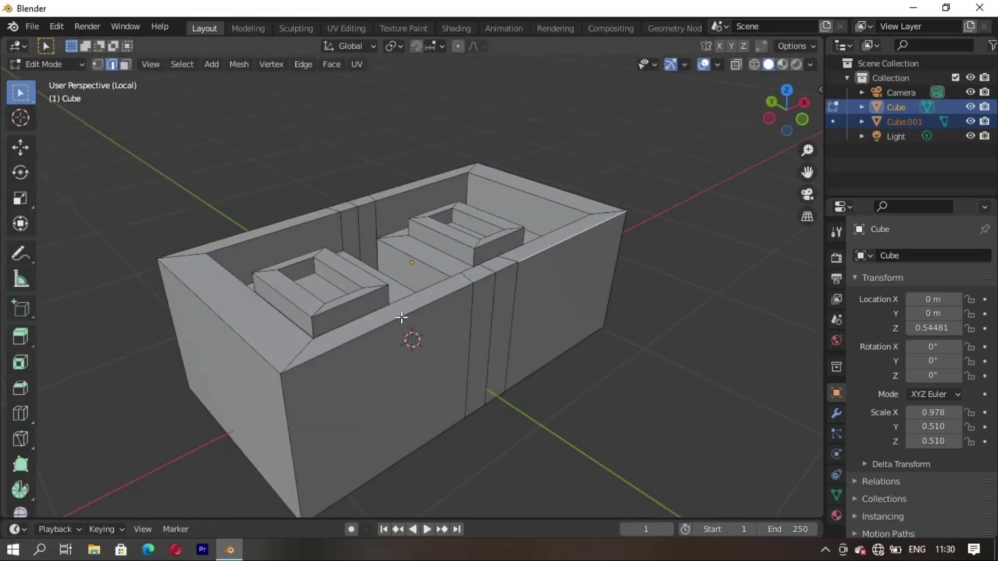
{"action": "mouse_move", "coordinate": [527, 278]}
{"action": "middle_mouse_down"}
{"action": "mouse_move", "coordinate": [301, 436]}
{"action": "mouse_move", "coordinate": [374, 340]}
{"action": "middle_mouse_up"}
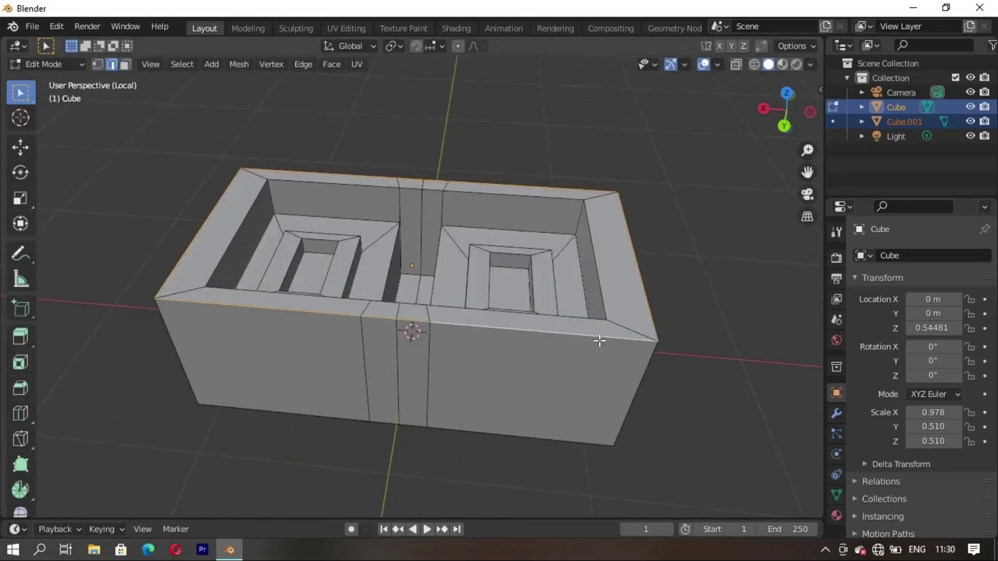
{"action": "mouse_move", "coordinate": [599, 341]}
{"action": "middle_mouse_down"}
{"action": "mouse_move", "coordinate": [518, 378]}
{"action": "mouse_move", "coordinate": [546, 374]}
{"action": "middle_mouse_up"}
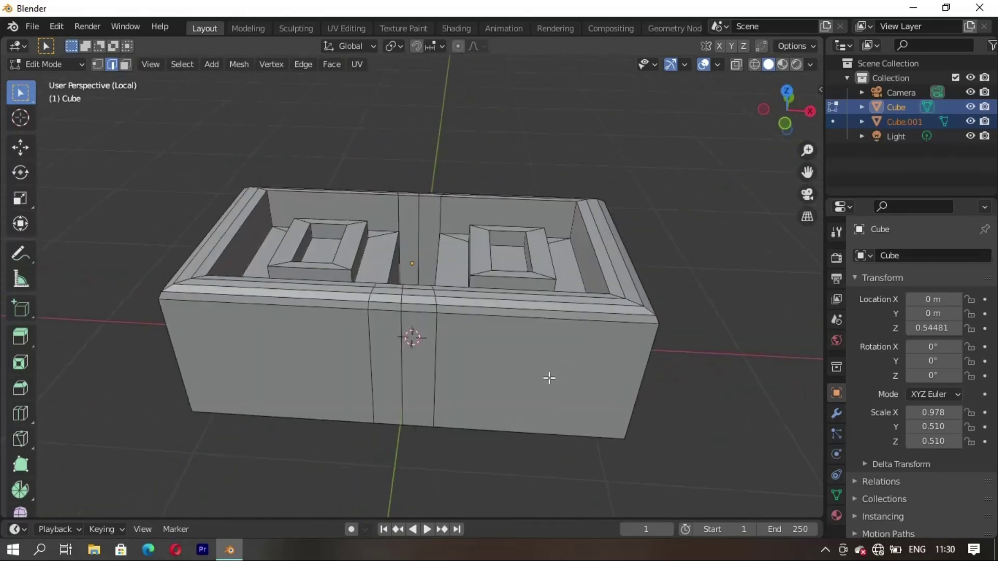
- Add a Subdivision Surface modifier to the case at viewport level 3, render 2
{"action": "key", "text": "Tab"}
{"action": "left_click", "coordinate": [836, 413]}
{"action": "left_click", "coordinate": [920, 255]}
{"action": "left_click", "coordinate": [855, 388]}
{"action": "left_click", "coordinate": [967, 321]}
- Apply Ctrl+3 subdivision smoothing and return to editing the case mesh
{"action": "middle_click_drag", "start_coordinate": [675, 364], "coordinate": [526, 447]}
{"action": "key", "text": "ctrl+3"}
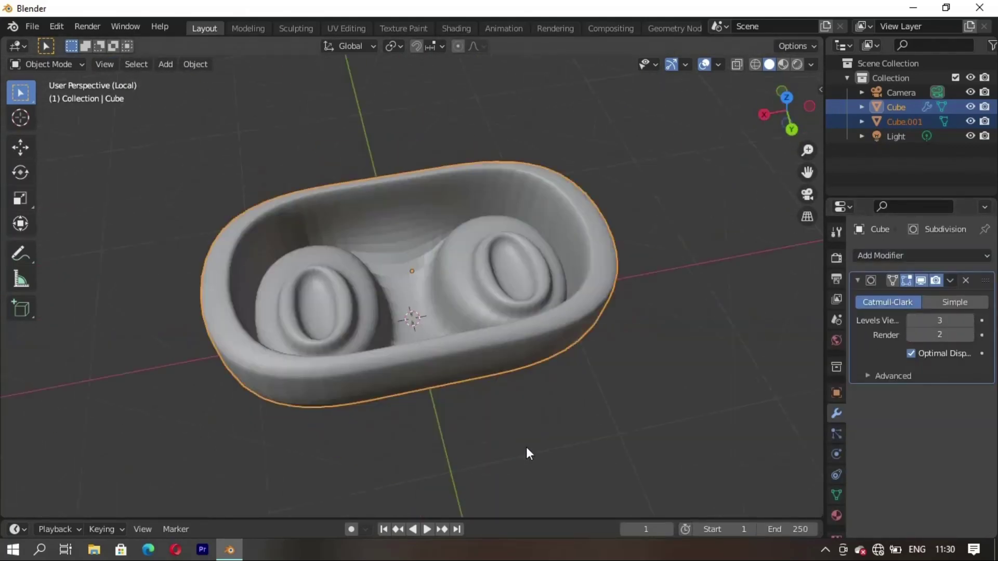
{"action": "key", "text": "Tab"}
{"action": "key", "text": "Tab"}
{"action": "right_click", "coordinate": [598, 318]}
{"action": "mouse_move", "coordinate": [458, 353]}
{"action": "middle_mouse_down"}
{"action": "mouse_move", "coordinate": [597, 318]}
{"action": "mouse_move", "coordinate": [429, 336]}
{"action": "mouse_move", "coordinate": [500, 339]}
{"action": "mouse_move", "coordinate": [428, 394]}
{"action": "mouse_move", "coordinate": [411, 345]}
{"action": "mouse_move", "coordinate": [390, 396]}
{"action": "mouse_move", "coordinate": [578, 404]}
{"action": "middle_mouse_up"}
{"action": "key", "text": "Tab"}
- Add a horizontal edge loop around the case
{"action": "key", "text": "ctrl+r"}
{"action": "left_click", "coordinate": [435, 395]}
{"action": "left_click", "coordinate": [446, 413]}
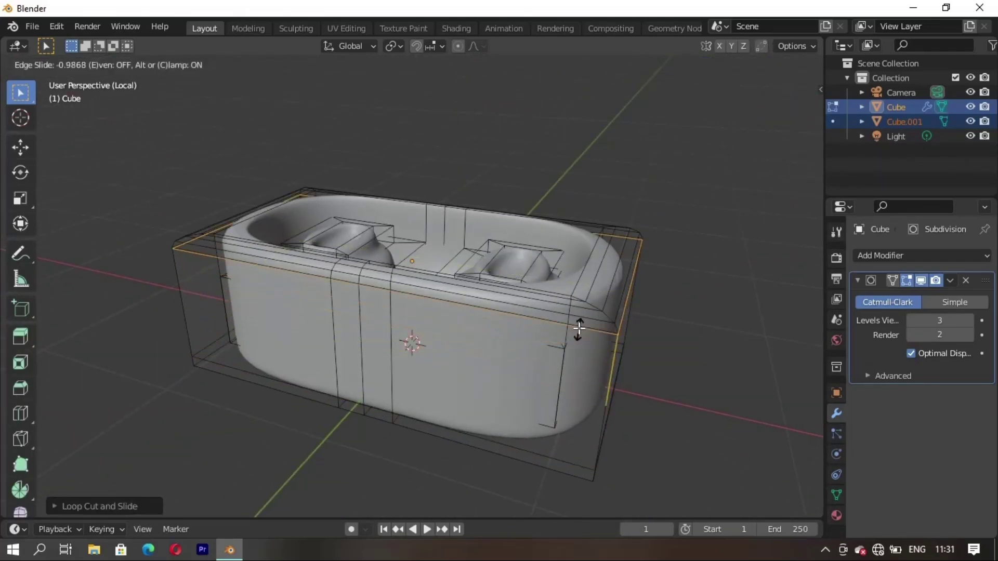
{"action": "mouse_move", "coordinate": [672, 407]}
{"action": "middle_mouse_down"}
{"action": "mouse_move", "coordinate": [424, 364]}
{"action": "mouse_move", "coordinate": [408, 393]}
{"action": "mouse_move", "coordinate": [606, 395]}
{"action": "middle_mouse_up"}
{"action": "key", "text": "Tab"}
{"action": "key", "text": "Tab"}
- Open holes in both earbud seats by insetting and deleting their top faces
{"action": "middle_click_drag", "start_coordinate": [459, 335], "coordinate": [429, 372]}
{"action": "key", "text": "i"}
{"action": "key", "text": "x"}
{"action": "left_click", "coordinate": [602, 394]}
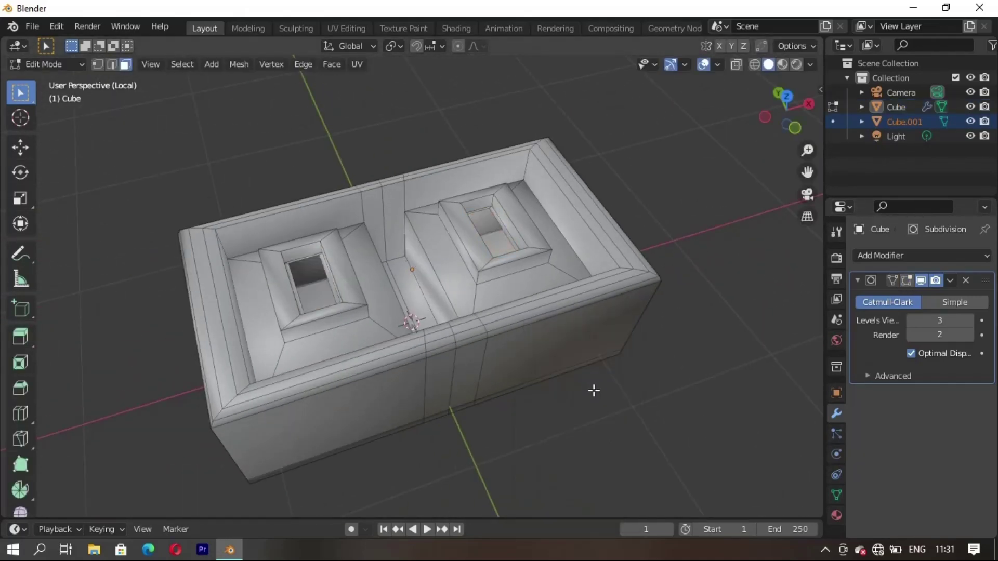
{"action": "key", "text": "Tab"}
{"action": "mouse_move", "coordinate": [593, 390]}
{"action": "middle_mouse_down"}
{"action": "mouse_move", "coordinate": [515, 417]}
{"action": "mouse_move", "coordinate": [540, 397]}
{"action": "mouse_move", "coordinate": [538, 345]}
{"action": "mouse_move", "coordinate": [313, 401]}
{"action": "mouse_move", "coordinate": [364, 385]}
{"action": "middle_mouse_up"}
{"action": "key", "text": "Tab"}
{"action": "left_click", "coordinate": [891, 281]}
{"action": "mouse_move", "coordinate": [468, 337]}
{"action": "middle_mouse_down"}
{"action": "mouse_move", "coordinate": [489, 361]}
{"action": "mouse_move", "coordinate": [390, 398]}
{"action": "mouse_move", "coordinate": [249, 392]}
{"action": "mouse_move", "coordinate": [484, 345]}
{"action": "mouse_move", "coordinate": [397, 356]}
{"action": "mouse_move", "coordinate": [467, 259]}
{"action": "mouse_move", "coordinate": [655, 184]}
{"action": "mouse_move", "coordinate": [557, 370]}
{"action": "middle_mouse_up"}
- Narrow the whole case mesh along X by a factor of 0.9
{"action": "key", "text": "a"}
{"action": "key", "text": "s"}
{"action": "right_click", "coordinate": [400, 350]}
{"action": "key", "text": "alt+a"}
{"action": "key", "text": "a"}
{"action": "key", "text": "s"}
{"action": "key", "text": "x"}
{"action": "right_click", "coordinate": [534, 360]}
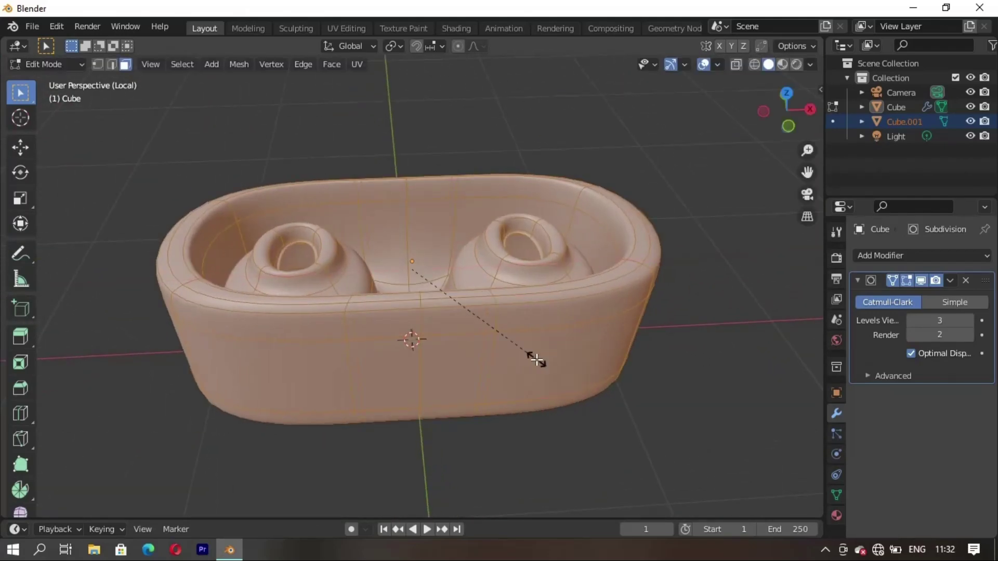
{"action": "key", "text": "s"}
{"action": "key", "text": "x"}
{"action": "left_click", "coordinate": [521, 355]}
{"action": "key", "text": "alt+a"}
{"action": "mouse_move", "coordinate": [508, 417]}
{"action": "middle_mouse_down"}
{"action": "mouse_move", "coordinate": [191, 348]}
{"action": "mouse_move", "coordinate": [400, 408]}
{"action": "mouse_move", "coordinate": [308, 221]}
{"action": "middle_mouse_up"}
- Return to Object Mode, select the lid Cube.001, and enter its Edit Mode
{"action": "key", "text": "Tab"}
{"action": "key", "text": "KP_1"}
{"action": "left_click", "coordinate": [435, 319]}
{"action": "key", "text": "g"}
{"action": "mouse_move", "coordinate": [480, 296]}
{"action": "middle_mouse_down"}
{"action": "mouse_move", "coordinate": [575, 341]}
{"action": "mouse_move", "coordinate": [544, 292]}
{"action": "middle_mouse_up"}
{"action": "left_click", "coordinate": [435, 329]}
{"action": "key", "text": "Tab"}
{"action": "scroll", "coordinate": [488, 249], "scroll_direction": "up", "scroll_amount": 2}
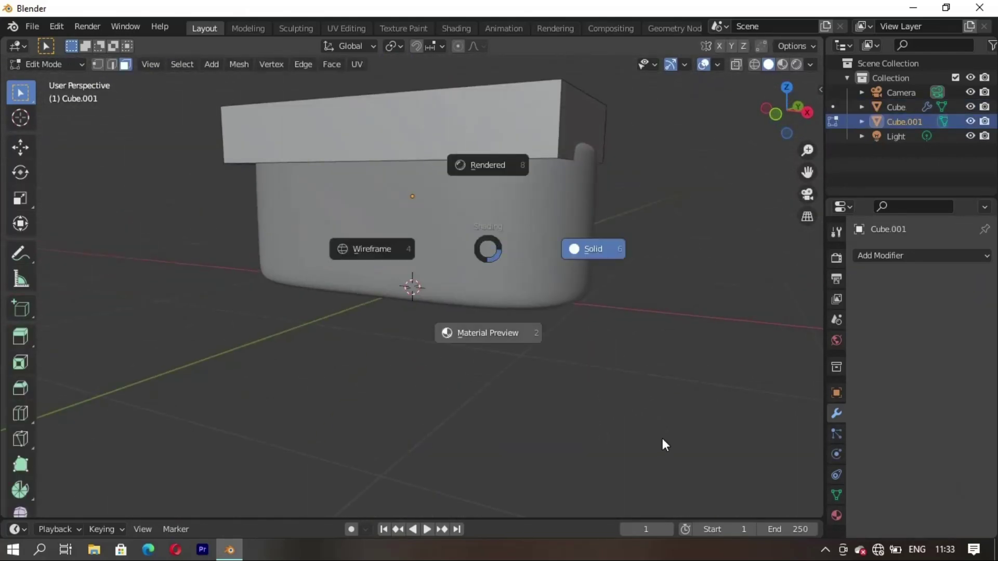
- Lower the case body along Z, then go back to editing the lid
{"action": "key", "text": "Tab"}
{"action": "left_click", "coordinate": [488, 227]}
{"action": "key", "text": "g"}
{"action": "key", "text": "z"}
{"action": "left_click", "coordinate": [509, 296]}
{"action": "left_click", "coordinate": [437, 187]}
{"action": "key", "text": "Tab"}
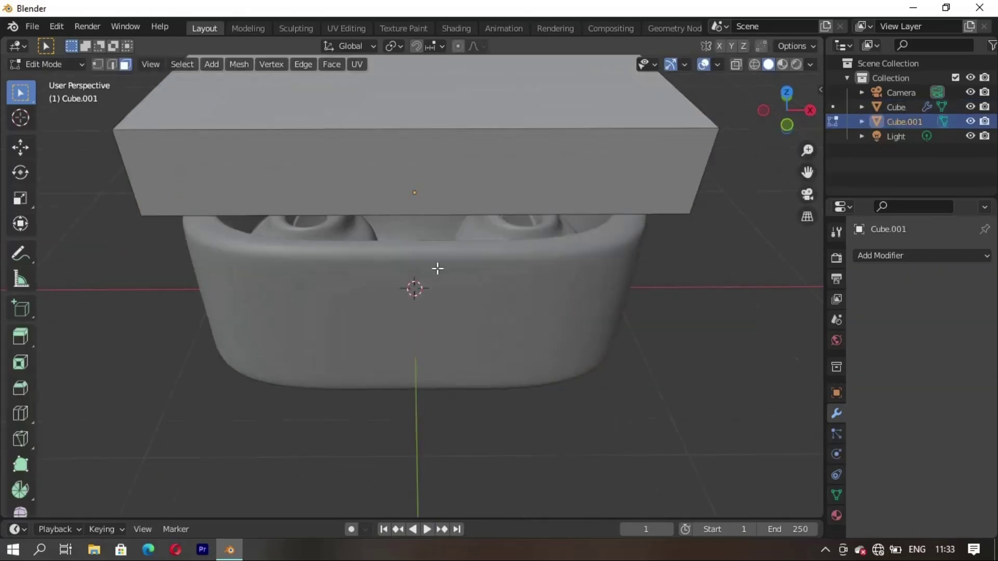
{"action": "scroll", "coordinate": [437, 268], "scroll_direction": "down", "scroll_amount": 3}
- Isolate the lid in local view and extrude its rim downward for a hollow underside
{"action": "mouse_move", "coordinate": [463, 244]}
{"action": "middle_mouse_down"}
{"action": "mouse_move", "coordinate": [472, 236]}
{"action": "mouse_move", "coordinate": [431, 244]}
{"action": "middle_mouse_up"}
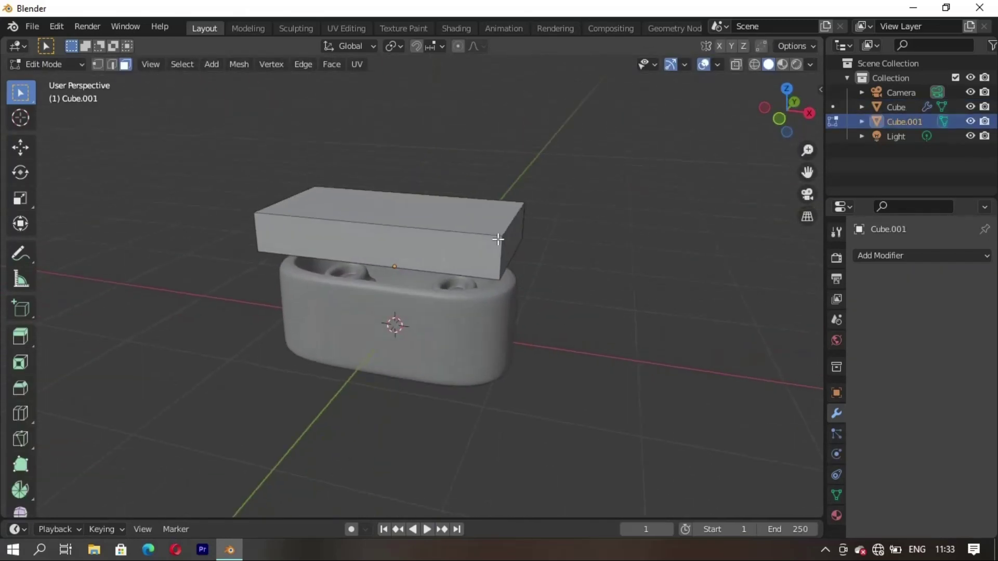
{"action": "mouse_move", "coordinate": [370, 229]}
{"action": "middle_mouse_down"}
{"action": "mouse_move", "coordinate": [383, 281]}
{"action": "mouse_move", "coordinate": [606, 385]}
{"action": "middle_mouse_up"}
{"action": "scroll", "coordinate": [383, 281], "scroll_direction": "up", "scroll_amount": 3}
{"action": "key", "text": "KP_Divide"}
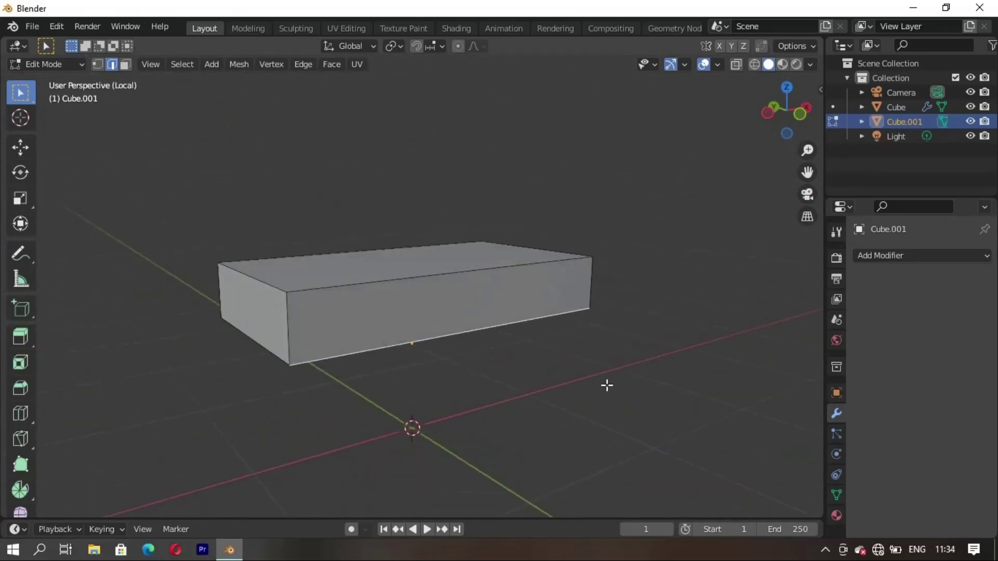
{"action": "key", "text": "Escape"}
{"action": "mouse_move", "coordinate": [479, 374]}
{"action": "middle_mouse_down"}
{"action": "mouse_move", "coordinate": [407, 339]}
{"action": "mouse_move", "coordinate": [368, 345]}
{"action": "middle_mouse_up"}
{"action": "left_click", "coordinate": [386, 395]}
{"action": "mouse_move", "coordinate": [386, 395]}
{"action": "middle_mouse_down"}
{"action": "mouse_move", "coordinate": [538, 400]}
{"action": "mouse_move", "coordinate": [533, 378]}
{"action": "middle_mouse_up"}
{"action": "mouse_move", "coordinate": [432, 336]}
{"action": "middle_mouse_down"}
{"action": "mouse_move", "coordinate": [527, 373]}
{"action": "mouse_move", "coordinate": [463, 388]}
{"action": "middle_mouse_up"}
- Bevel the lid's top face into a stepped inset with Ctrl+B
{"action": "left_click", "coordinate": [537, 392]}
{"action": "key", "text": "3"}
{"action": "left_click", "coordinate": [379, 257]}
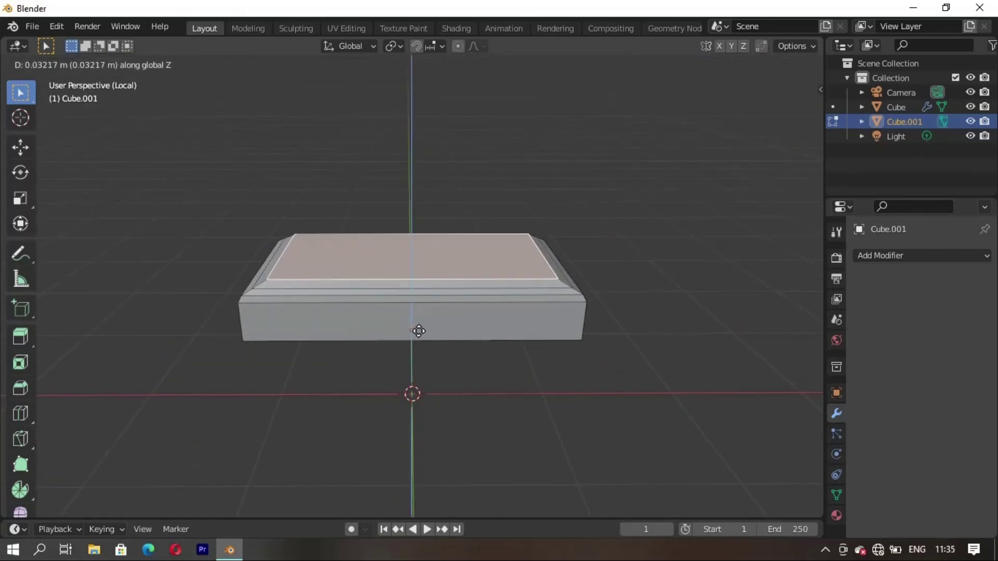
{"action": "mouse_move", "coordinate": [412, 269]}
{"action": "middle_mouse_down"}
{"action": "mouse_move", "coordinate": [240, 350]}
{"action": "mouse_move", "coordinate": [491, 352]}
{"action": "middle_mouse_up"}
{"action": "key", "text": "ctrl+b"}
{"action": "left_click", "coordinate": [240, 349]}
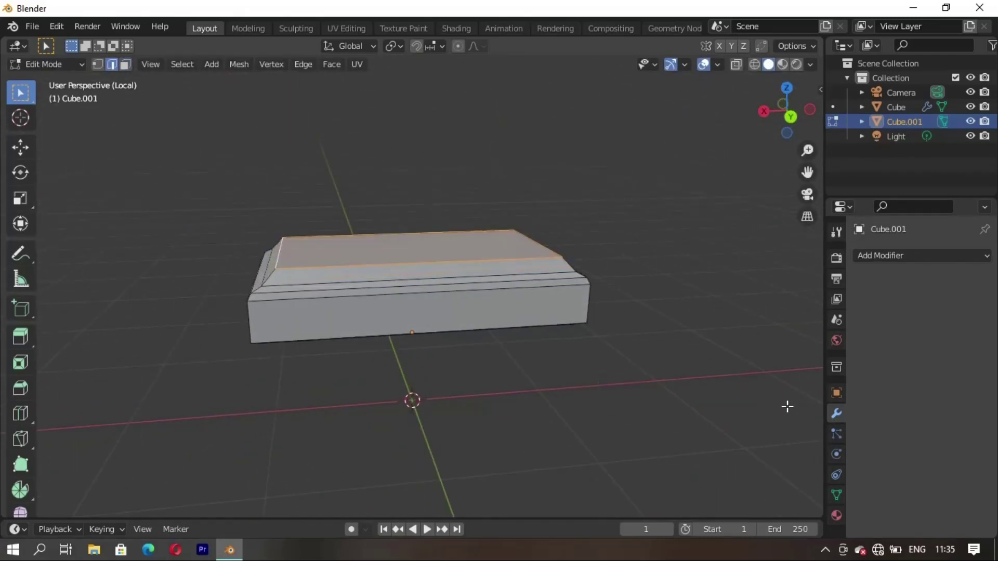
- Give the lid a Subdivision Surface modifier at levels 3, render 2, and exit local view
{"action": "left_click", "coordinate": [919, 255]}
{"action": "left_click", "coordinate": [692, 503]}
{"action": "left_click", "coordinate": [968, 320]}
{"action": "left_click", "coordinate": [968, 321]}
{"action": "mouse_move", "coordinate": [306, 350]}
{"action": "middle_mouse_down"}
{"action": "mouse_move", "coordinate": [366, 422]}
{"action": "mouse_move", "coordinate": [417, 391]}
{"action": "middle_mouse_up"}
{"action": "key", "text": "Tab"}
{"action": "key", "text": "KP_Divide"}
{"action": "middle_click_drag", "start_coordinate": [413, 340], "coordinate": [382, 337]}
- Lower the lid onto the case and scale its mesh to fit the case snugly
{"action": "key", "text": "KP_1"}
{"action": "key", "text": "g"}
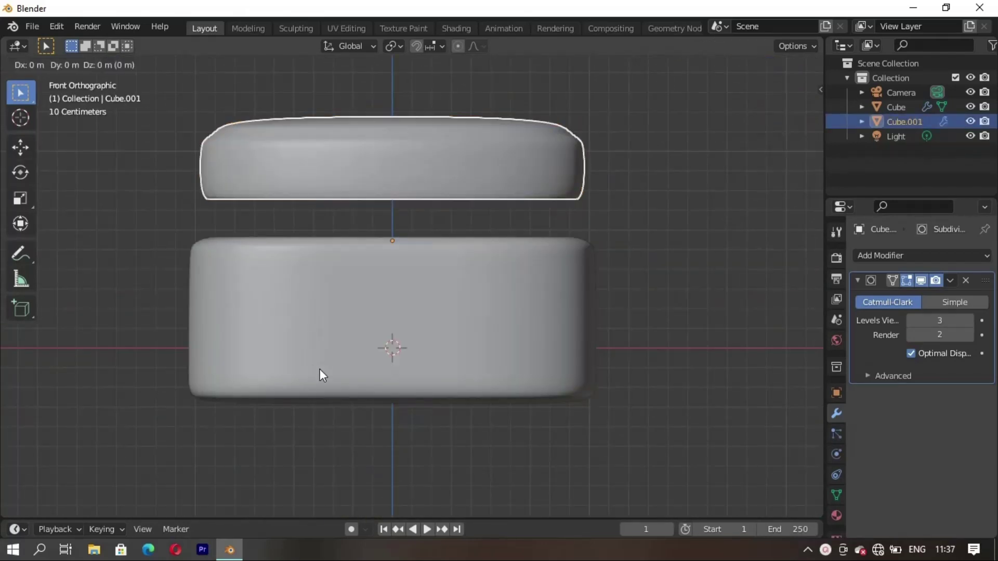
{"action": "key", "text": "z"}
{"action": "key", "text": "Tab"}
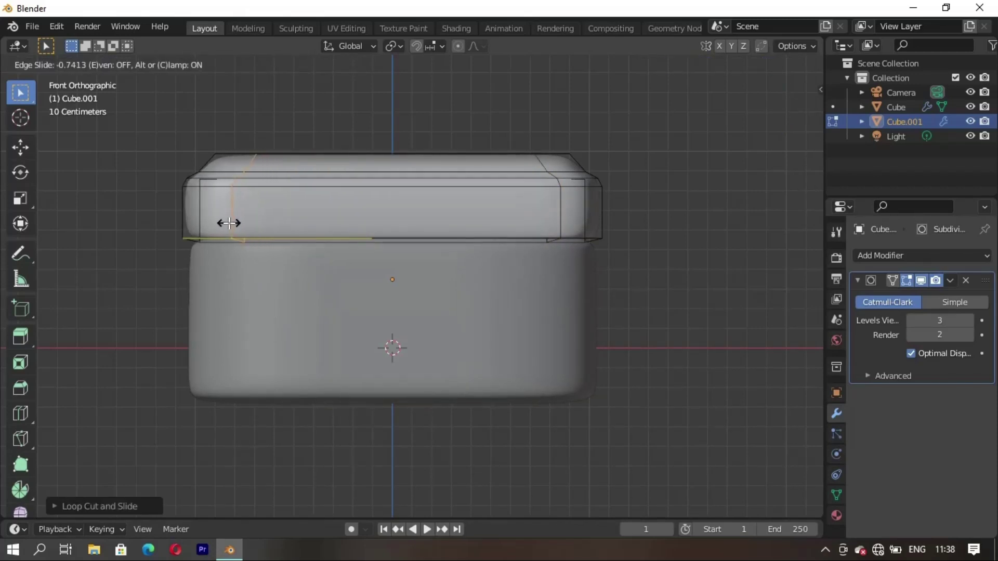
{"action": "mouse_move", "coordinate": [384, 375]}
{"action": "middle_mouse_down"}
{"action": "mouse_move", "coordinate": [478, 363]}
{"action": "mouse_move", "coordinate": [427, 407]}
{"action": "mouse_move", "coordinate": [494, 368]}
{"action": "mouse_move", "coordinate": [390, 374]}
{"action": "mouse_move", "coordinate": [469, 319]}
{"action": "mouse_move", "coordinate": [540, 342]}
{"action": "mouse_move", "coordinate": [679, 344]}
{"action": "middle_mouse_up"}
{"action": "key", "text": "a"}
{"action": "key", "text": "KP_3"}
{"action": "scroll", "coordinate": [495, 368], "scroll_direction": "up", "scroll_amount": 3}
{"action": "left_click", "coordinate": [475, 354]}
{"action": "key", "text": "Tab"}
- Raise the lid along Z and tilt it open around the X axis
{"action": "left_click", "coordinate": [455, 277]}
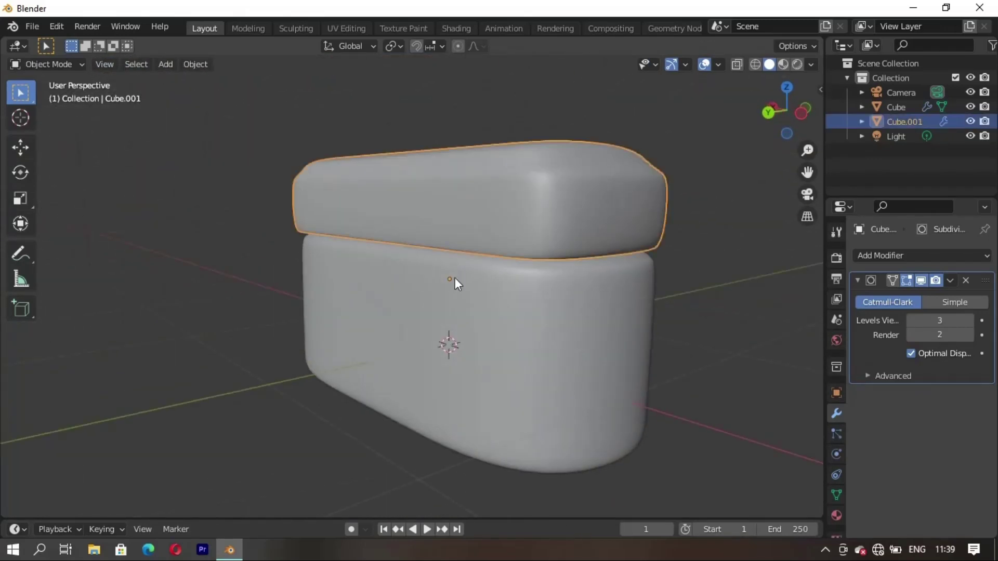
{"action": "middle_click_drag", "start_coordinate": [454, 278], "coordinate": [447, 333]}
{"action": "key", "text": "g"}
{"action": "key", "text": "z"}
{"action": "left_click", "coordinate": [407, 362]}
{"action": "mouse_move", "coordinate": [407, 363]}
{"action": "middle_mouse_down"}
{"action": "mouse_move", "coordinate": [254, 338]}
{"action": "mouse_move", "coordinate": [405, 410]}
{"action": "middle_mouse_up"}
{"action": "key", "text": "ctrl+z"}
{"action": "key", "text": "r"}
{"action": "key", "text": "x"}
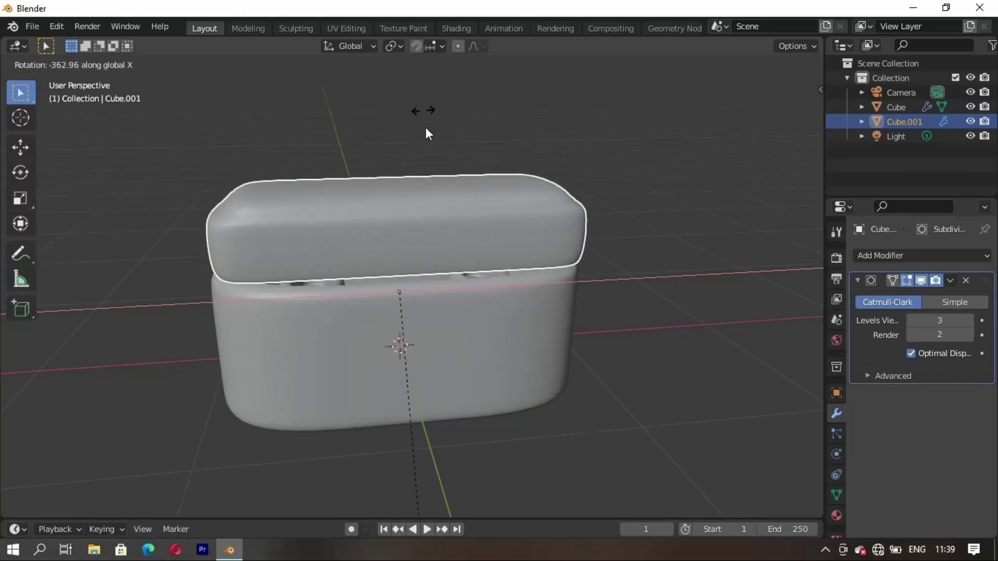
{"action": "left_click", "coordinate": [425, 130]}
- Adjust the lid's X tilt and its height above the case
{"action": "mouse_move", "coordinate": [425, 130]}
{"action": "middle_mouse_down"}
{"action": "mouse_move", "coordinate": [544, 366]}
{"action": "mouse_move", "coordinate": [547, 351]}
{"action": "middle_mouse_up"}
{"action": "key", "text": "r"}
{"action": "key", "text": "x"}
{"action": "left_click", "coordinate": [543, 289]}
{"action": "middle_click_drag", "start_coordinate": [543, 289], "coordinate": [307, 382]}
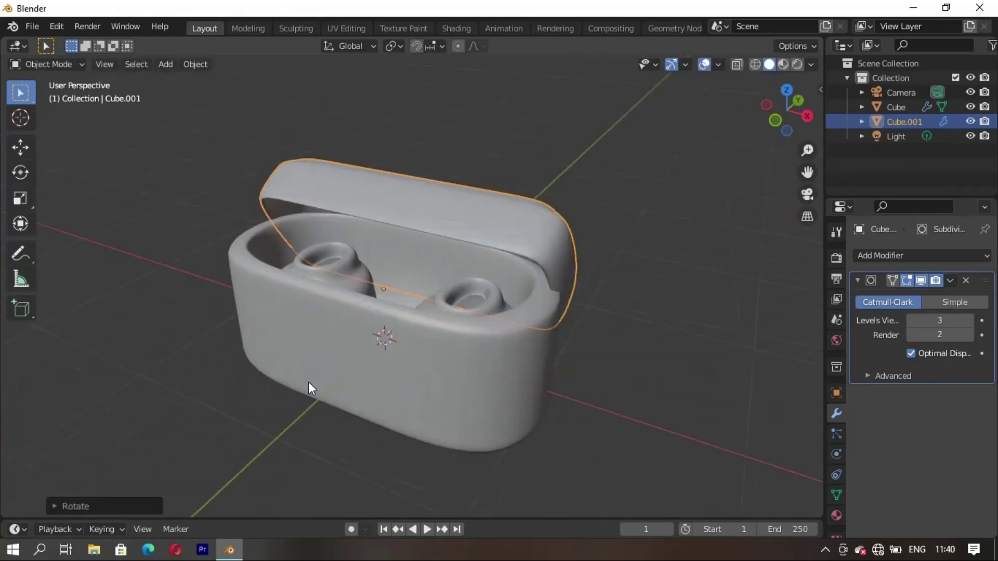
{"action": "key", "text": "g"}
{"action": "key", "text": "z"}
- Fine-tune the lid's tilt once more, then put the case body into Edit Mode
{"action": "key", "text": "r"}
{"action": "key", "text": "x"}
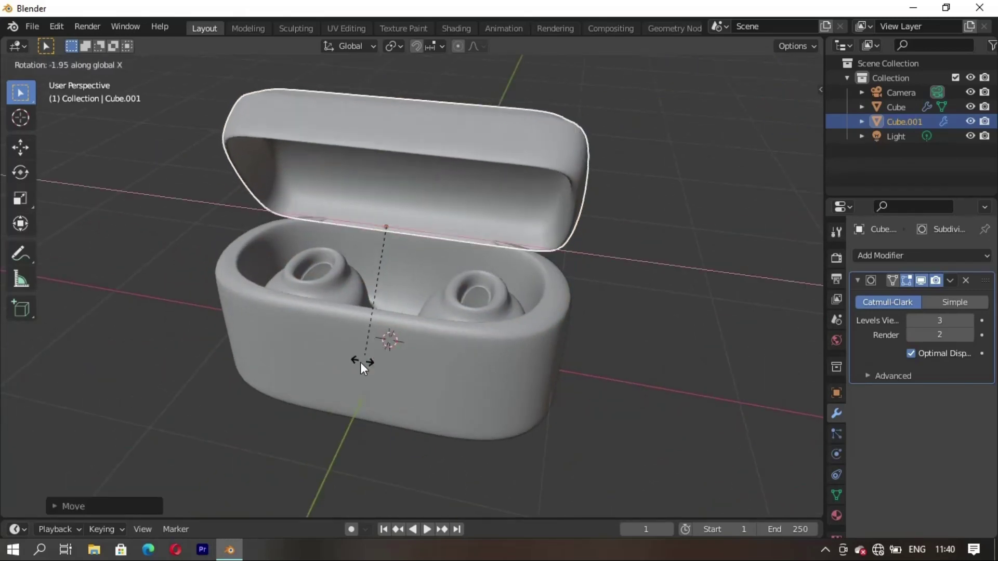
{"action": "left_click", "coordinate": [360, 363]}
{"action": "mouse_move", "coordinate": [360, 363]}
{"action": "middle_mouse_down"}
{"action": "mouse_move", "coordinate": [538, 307]}
{"action": "mouse_move", "coordinate": [514, 291]}
{"action": "middle_mouse_up"}
{"action": "key", "text": "g"}
{"action": "key", "text": "z"}
{"action": "mouse_move", "coordinate": [662, 313]}
{"action": "middle_mouse_down"}
{"action": "mouse_move", "coordinate": [169, 263]}
{"action": "mouse_move", "coordinate": [453, 303]}
{"action": "mouse_move", "coordinate": [338, 304]}
{"action": "middle_mouse_up"}
{"action": "left_click", "coordinate": [495, 355]}
{"action": "key", "text": "Tab"}
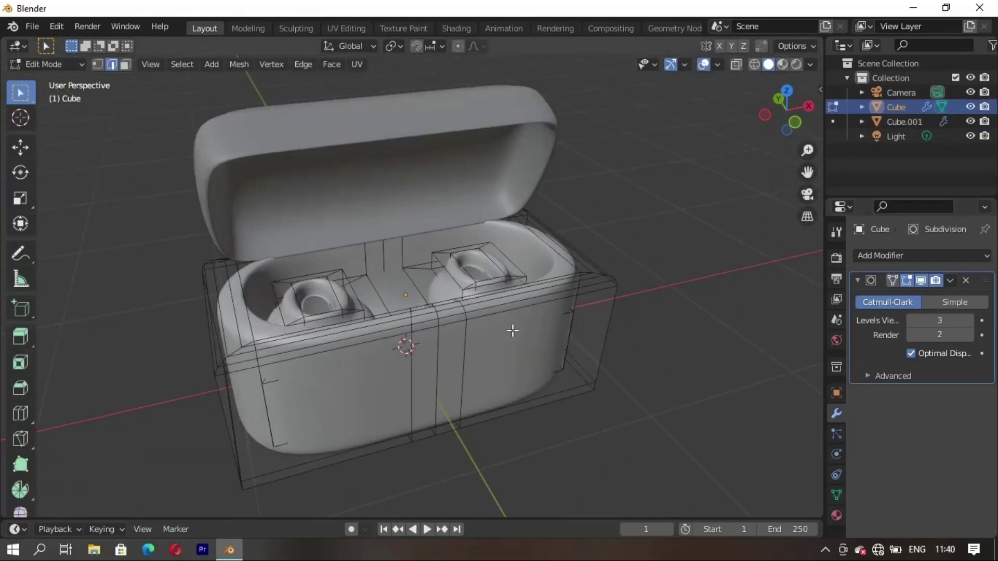
- Isolate the case body in local view and select its rim faces in face select mode
{"action": "mouse_move", "coordinate": [513, 331]}
{"action": "middle_mouse_down"}
{"action": "mouse_move", "coordinate": [431, 145]}
{"action": "mouse_move", "coordinate": [379, 312]}
{"action": "mouse_move", "coordinate": [497, 312]}
{"action": "mouse_move", "coordinate": [258, 296]}
{"action": "middle_mouse_up"}
{"action": "key", "text": "Tab"}
{"action": "left_click", "coordinate": [431, 145]}
{"action": "key", "text": "Tab"}
{"action": "key", "text": "Tab"}
{"action": "left_click", "coordinate": [305, 361]}
{"action": "key", "text": "Tab"}
{"action": "key", "text": "KP_Divide"}
{"action": "middle_click_drag", "start_coordinate": [396, 272], "coordinate": [350, 263]}
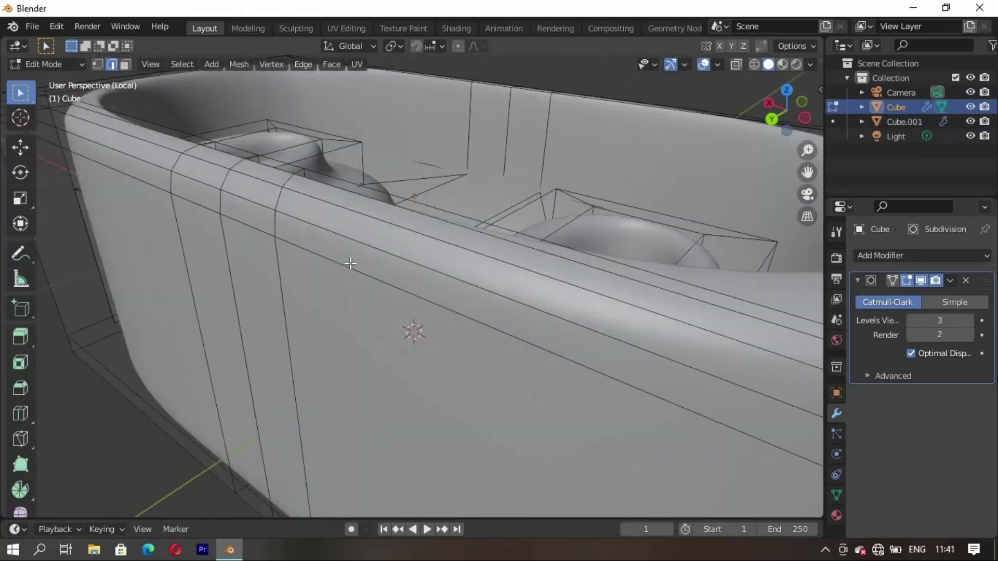
{"action": "key", "text": "3"}
{"action": "left_click", "coordinate": [345, 251]}
- Show the edit cage and inspect the inner cradle and both earbud sockets from above
{"action": "scroll", "coordinate": [345, 252], "scroll_direction": "down", "scroll_amount": 5}
{"action": "mouse_move", "coordinate": [508, 278]}
{"action": "middle_mouse_down"}
{"action": "mouse_move", "coordinate": [590, 290]}
{"action": "mouse_move", "coordinate": [407, 312]}
{"action": "mouse_move", "coordinate": [269, 349]}
{"action": "middle_mouse_up"}
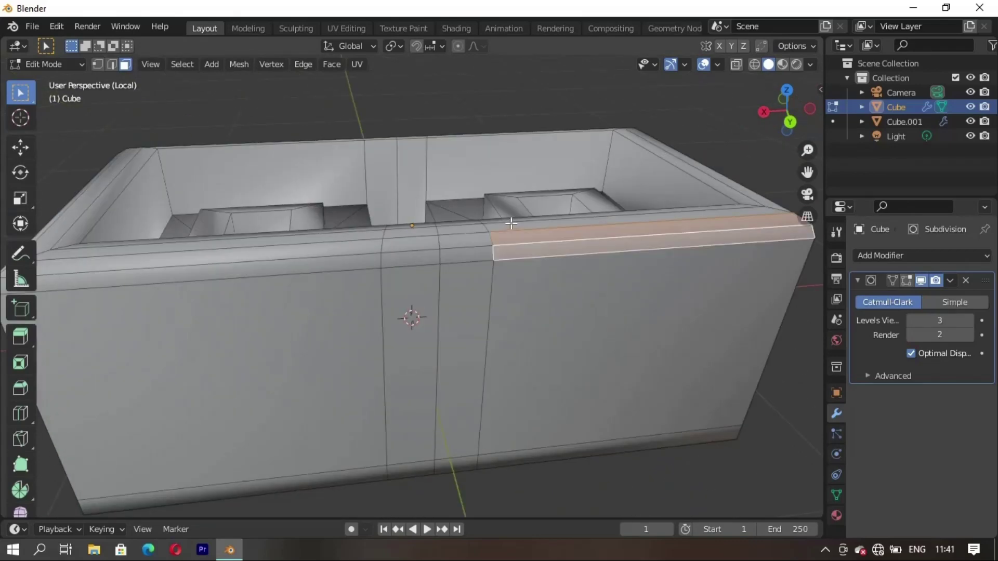
{"action": "middle_click_drag", "start_coordinate": [354, 248], "coordinate": [500, 337]}
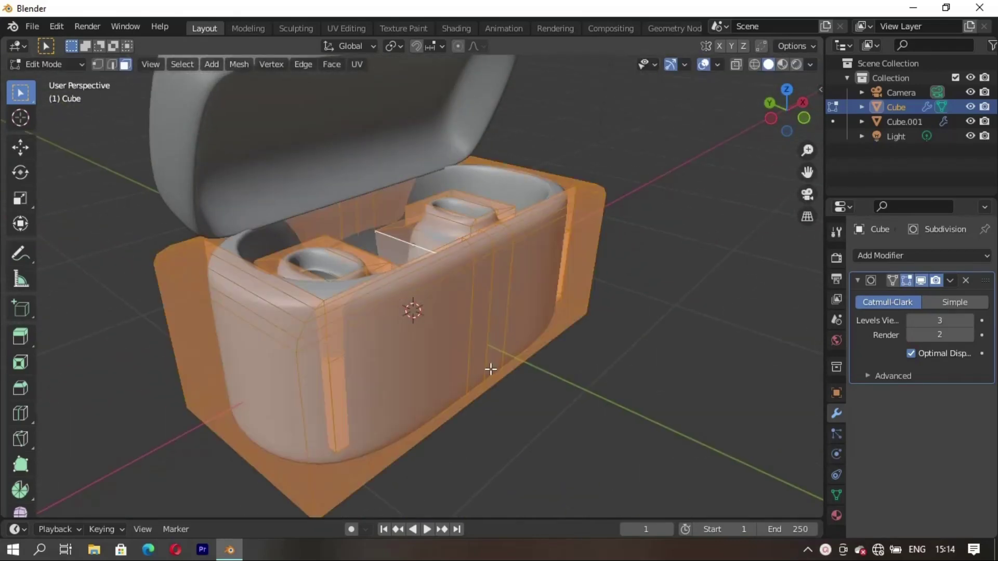
{"action": "left_click", "coordinate": [891, 281]}
{"action": "mouse_move", "coordinate": [403, 345]}
{"action": "middle_mouse_down"}
{"action": "mouse_move", "coordinate": [429, 383]}
{"action": "mouse_move", "coordinate": [452, 357]}
{"action": "middle_mouse_up"}
{"action": "key", "text": "KP_Divide"}
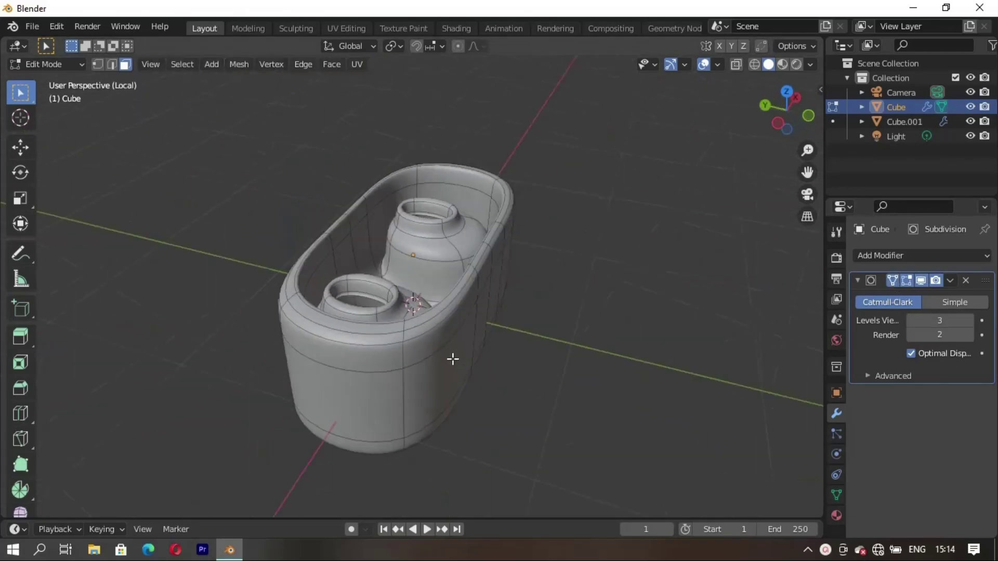
{"action": "scroll", "coordinate": [495, 383], "scroll_direction": "up", "scroll_amount": 5}
{"action": "middle_click_drag", "start_coordinate": [495, 383], "coordinate": [522, 340]}
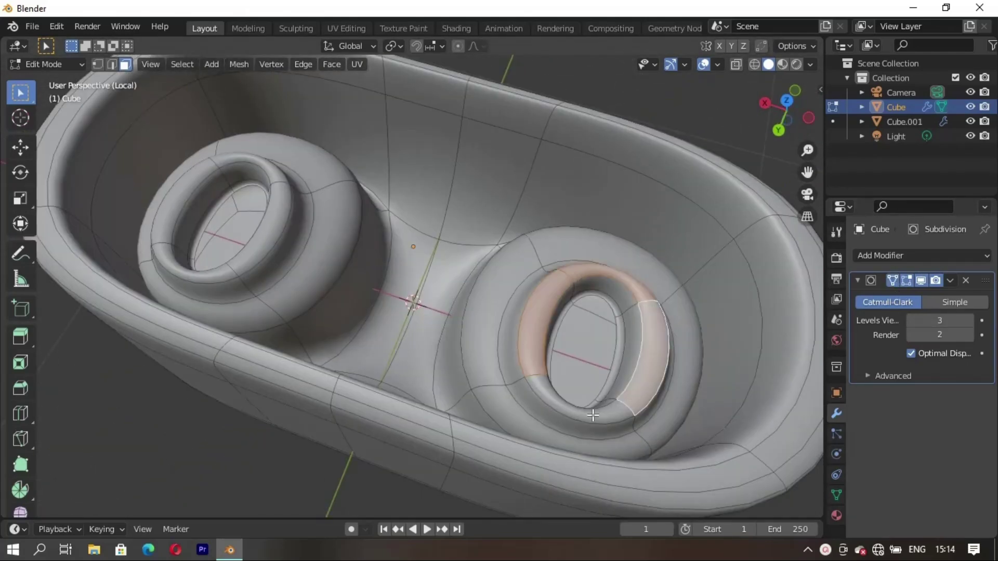
{"action": "scroll", "coordinate": [164, 264], "scroll_direction": "down", "scroll_amount": 4}
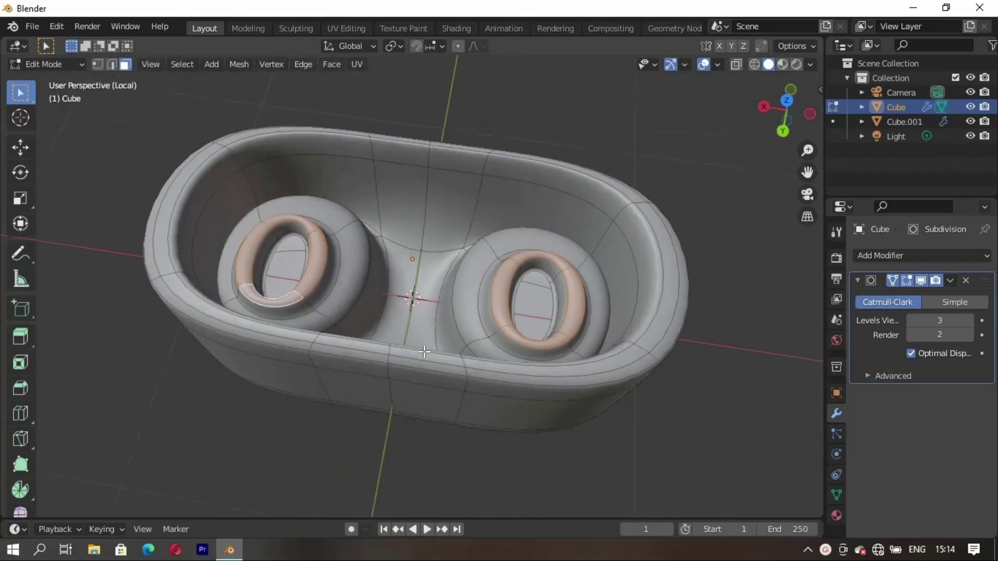
{"action": "middle_click_drag", "start_coordinate": [322, 301], "coordinate": [469, 331]}
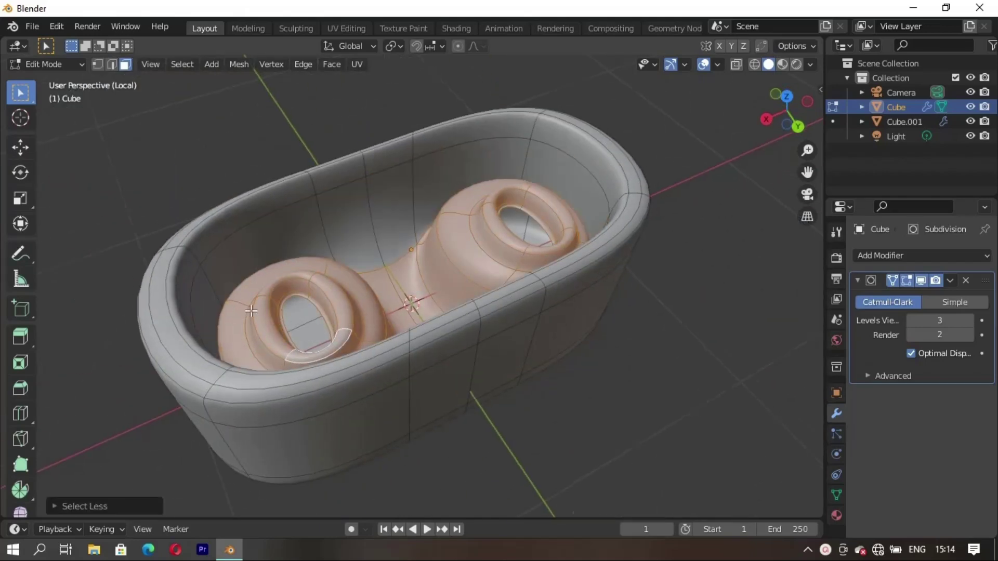
{"action": "middle_click_drag", "start_coordinate": [251, 311], "coordinate": [406, 327]}
- Separate the inner cradle, inspect the pieces, then undo the separation
{"action": "left_click", "coordinate": [406, 328]}
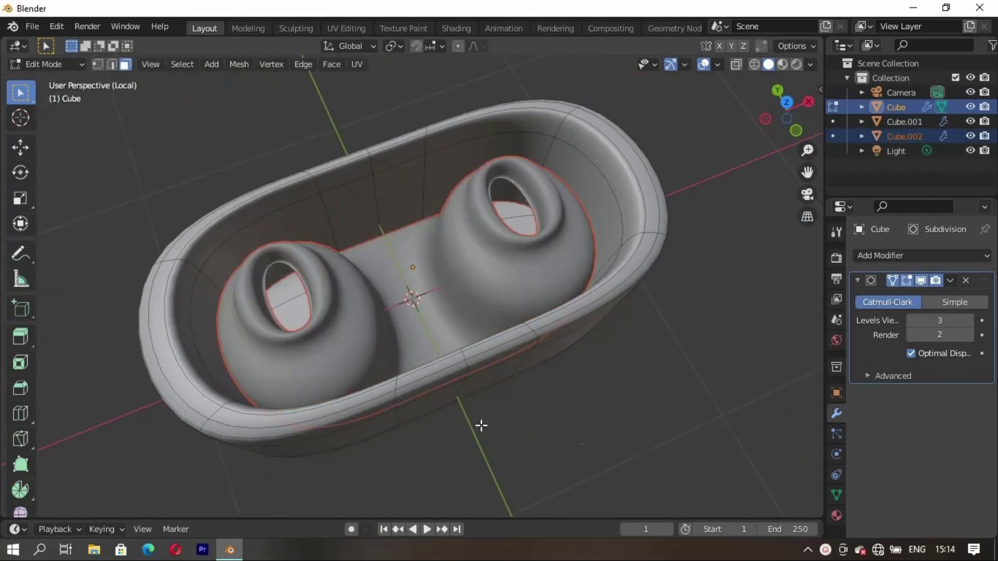
{"action": "key", "text": "Tab"}
{"action": "mouse_move", "coordinate": [481, 423]}
{"action": "middle_mouse_down"}
{"action": "mouse_move", "coordinate": [503, 348]}
{"action": "mouse_move", "coordinate": [450, 429]}
{"action": "mouse_move", "coordinate": [297, 371]}
{"action": "mouse_move", "coordinate": [304, 433]}
{"action": "mouse_move", "coordinate": [480, 388]}
{"action": "mouse_move", "coordinate": [574, 340]}
{"action": "middle_mouse_up"}
{"action": "key", "text": "Tab"}
{"action": "mouse_move", "coordinate": [395, 348]}
{"action": "middle_mouse_down"}
{"action": "mouse_move", "coordinate": [167, 329]}
{"action": "mouse_move", "coordinate": [330, 334]}
{"action": "mouse_move", "coordinate": [510, 370]}
{"action": "mouse_move", "coordinate": [569, 341]}
{"action": "mouse_move", "coordinate": [786, 292]}
{"action": "middle_mouse_up"}
{"action": "key", "text": "ctrl+z"}
{"action": "key", "text": "ctrl+z"}
{"action": "key", "text": "ctrl+z"}
{"action": "key", "text": "KP_Divide"}
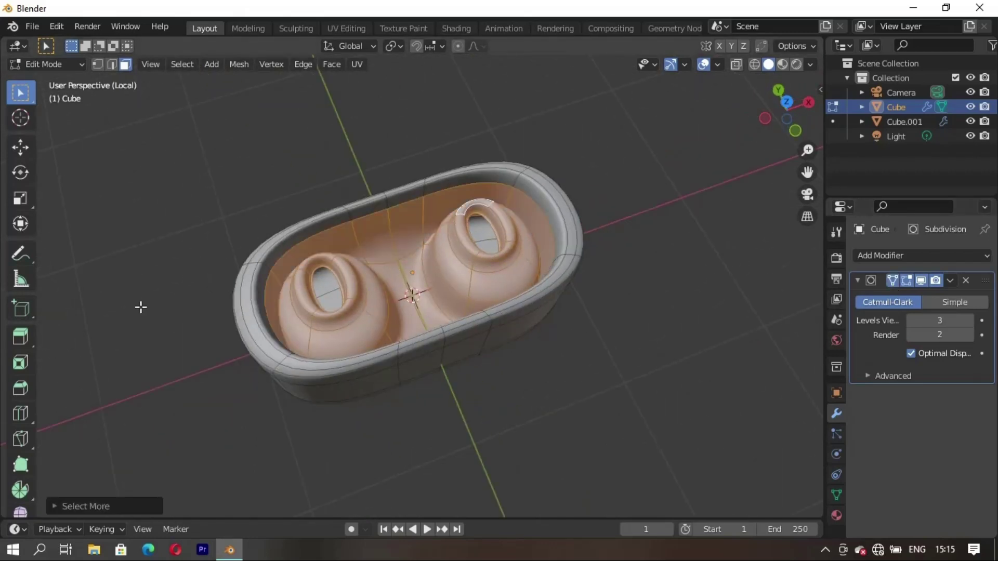
- Re-separate the inner cradle faces with P > Selection and select the case tub
{"action": "mouse_move", "coordinate": [141, 308]}
{"action": "middle_mouse_down"}
{"action": "mouse_move", "coordinate": [300, 323]}
{"action": "mouse_move", "coordinate": [178, 307]}
{"action": "middle_mouse_up"}
{"action": "key", "text": "p"}
{"action": "left_click", "coordinate": [178, 312]}
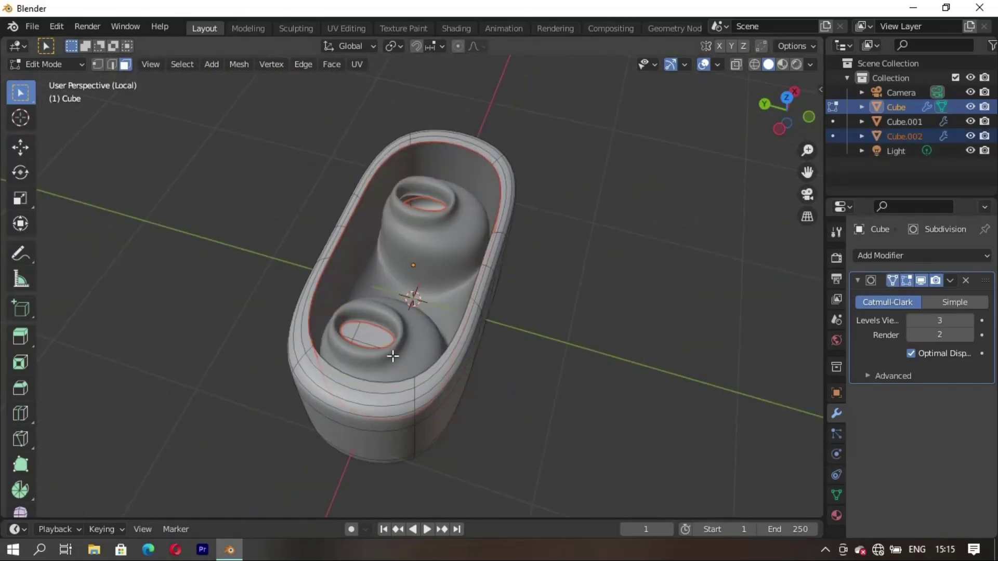
{"action": "key", "text": "Tab"}
{"action": "mouse_move", "coordinate": [473, 362]}
{"action": "middle_mouse_down"}
{"action": "mouse_move", "coordinate": [231, 356]}
{"action": "mouse_move", "coordinate": [295, 393]}
{"action": "mouse_move", "coordinate": [398, 382]}
{"action": "mouse_move", "coordinate": [463, 341]}
{"action": "middle_mouse_up"}
{"action": "left_click", "coordinate": [463, 341]}
- Duplicate the case tub, trying and cancelling a Z move and a 90° X rotation
{"action": "key", "text": "shift+d"}
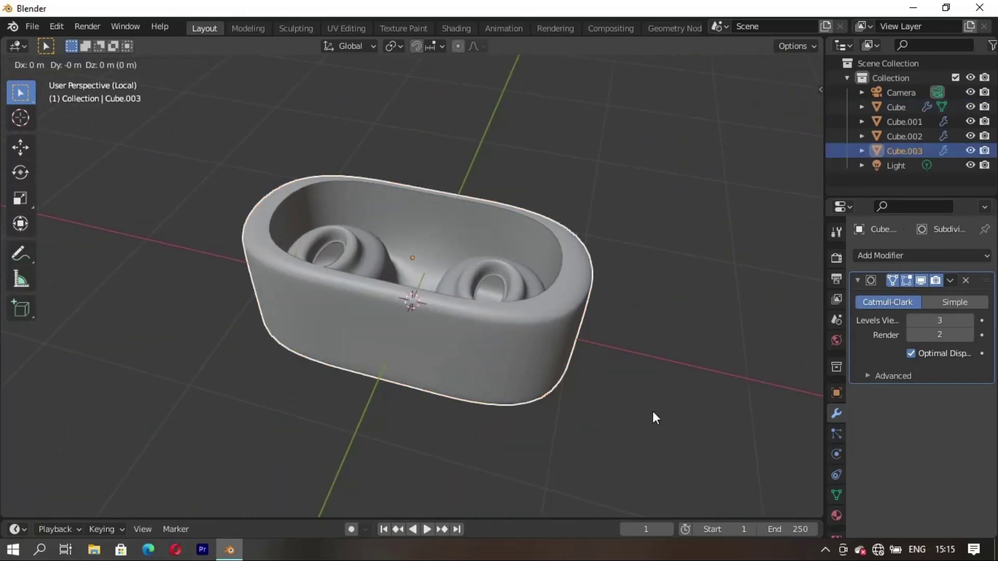
{"action": "key", "text": "z"}
{"action": "key", "text": "Escape"}
{"action": "key", "text": "r"}
{"action": "key", "text": "x"}
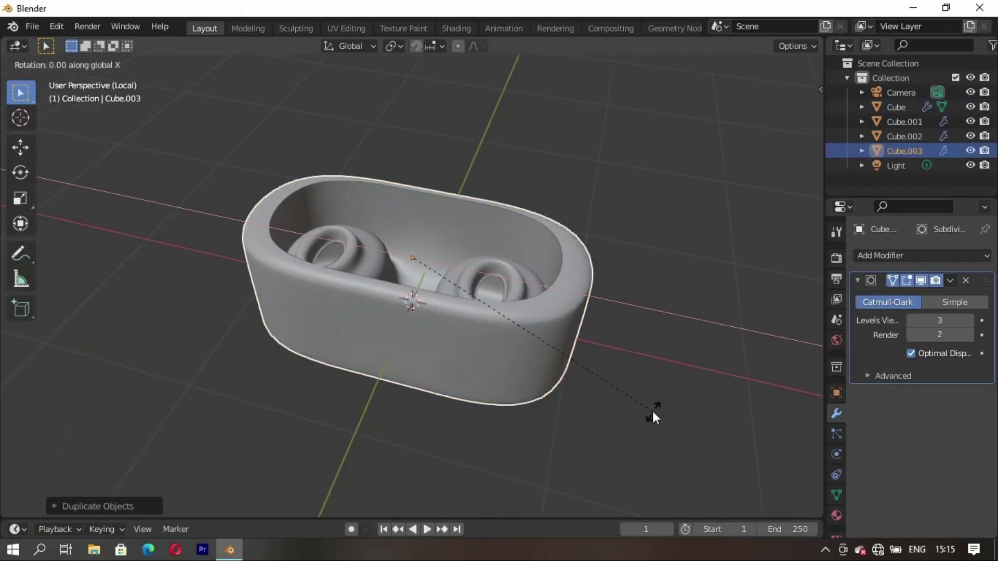
{"action": "key", "text": "9"}
{"action": "key", "text": "0"}
{"action": "key", "text": "Escape"}
{"action": "key", "text": "shift+d"}
{"action": "key", "text": "Escape"}
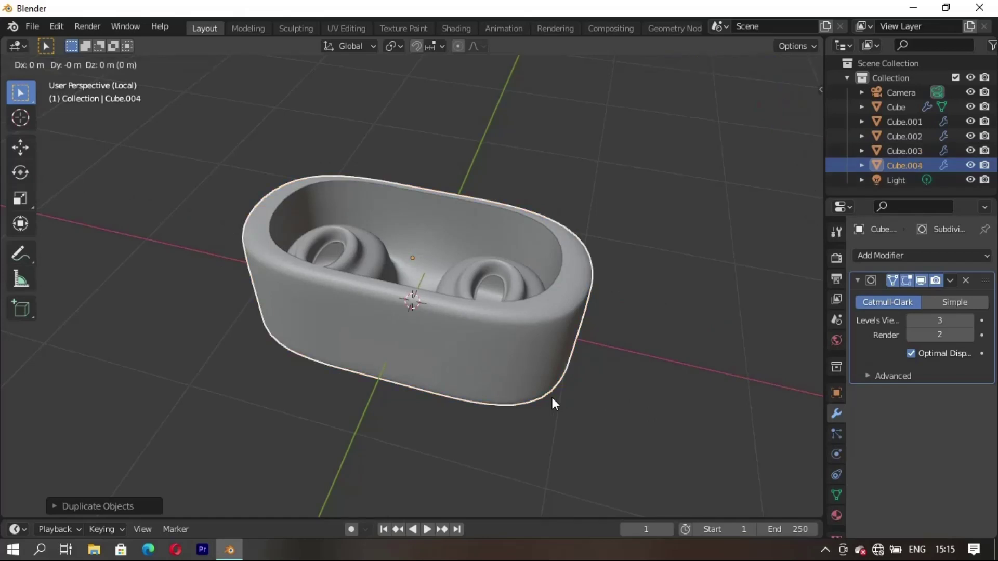
- Flip the duplicate upside down with two 90° rotations around X
{"action": "key", "text": "z"}
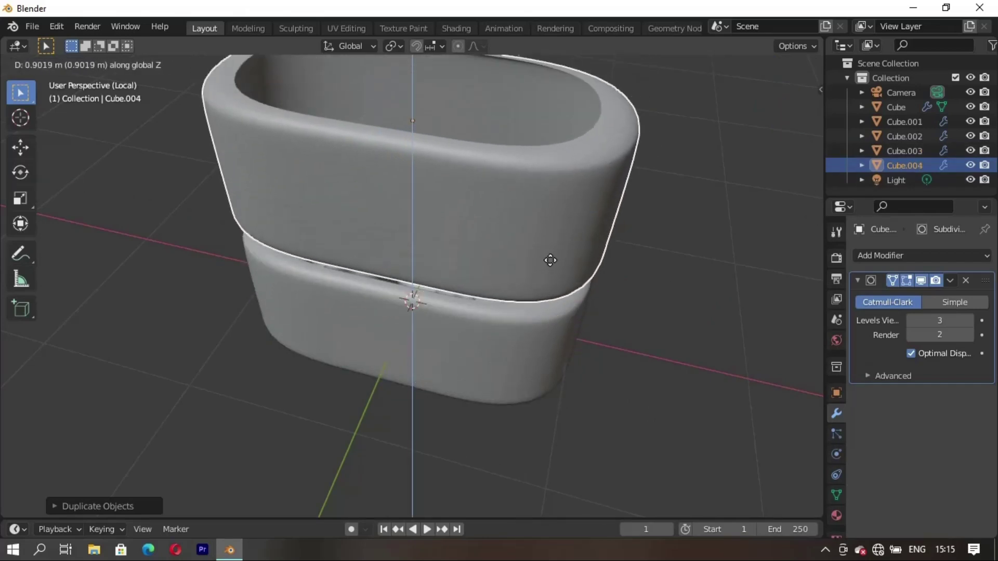
{"action": "key", "text": "Escape"}
{"action": "key", "text": "r"}
{"action": "key", "text": "x"}
{"action": "key", "text": "9"}
{"action": "key", "text": "0"}
{"action": "key", "text": "Return"}
{"action": "key", "text": "r"}
{"action": "key", "text": "x"}
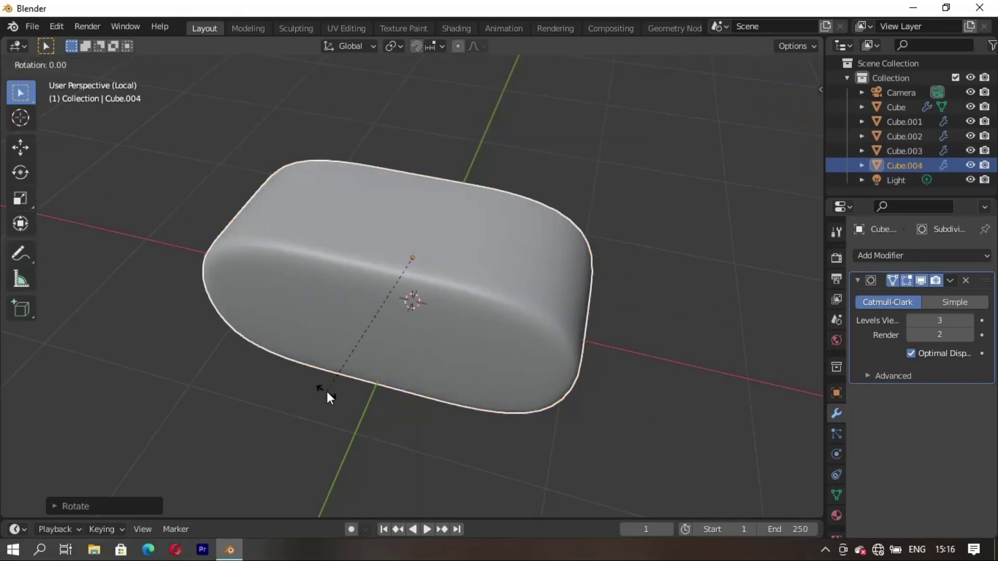
{"action": "key", "text": "9"}
{"action": "key", "text": "0"}
{"action": "key", "text": "Return"}
- Raise the flipped copy above the case and flatten it along Z into a lid
{"action": "key", "text": "KP_1"}
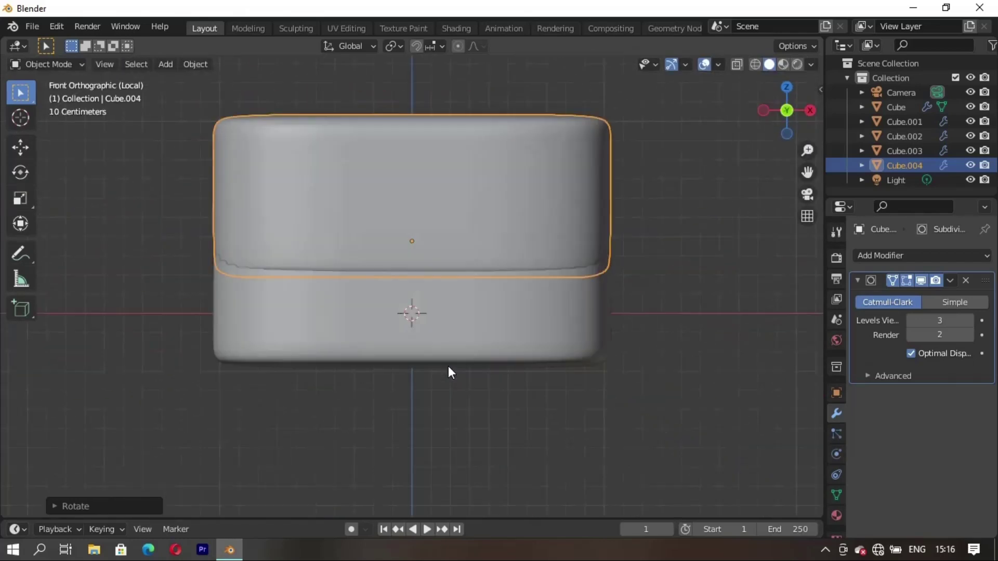
{"action": "key", "text": "g"}
{"action": "key", "text": "z"}
{"action": "left_click", "coordinate": [478, 249]}
{"action": "mouse_move", "coordinate": [479, 249]}
{"action": "middle_mouse_down"}
{"action": "mouse_move", "coordinate": [516, 362]}
{"action": "mouse_move", "coordinate": [525, 322]}
{"action": "middle_mouse_up"}
{"action": "key", "text": "s"}
{"action": "key", "text": "z"}
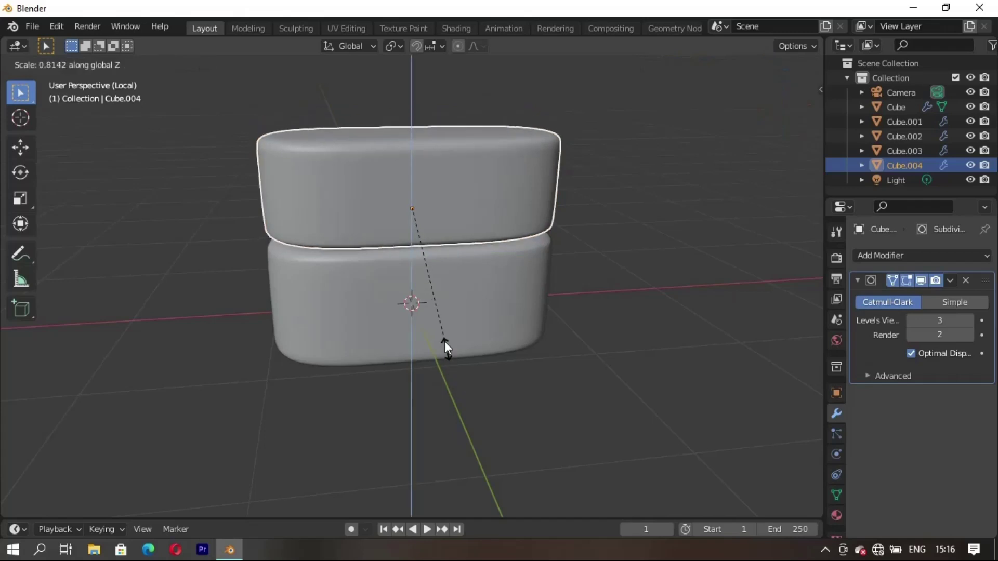
{"action": "left_click", "coordinate": [426, 255]}
- Set the lid's height in side view and tilt it open
{"action": "mouse_move", "coordinate": [349, 317]}
{"action": "middle_mouse_down"}
{"action": "mouse_move", "coordinate": [380, 365]}
{"action": "mouse_move", "coordinate": [485, 346]}
{"action": "mouse_move", "coordinate": [341, 376]}
{"action": "mouse_move", "coordinate": [391, 350]}
{"action": "mouse_move", "coordinate": [487, 360]}
{"action": "mouse_move", "coordinate": [383, 256]}
{"action": "middle_mouse_up"}
{"action": "key", "text": "KP_3"}
{"action": "key", "text": "g"}
{"action": "key", "text": "z"}
{"action": "left_click", "coordinate": [379, 390]}
{"action": "left_click", "coordinate": [383, 257]}
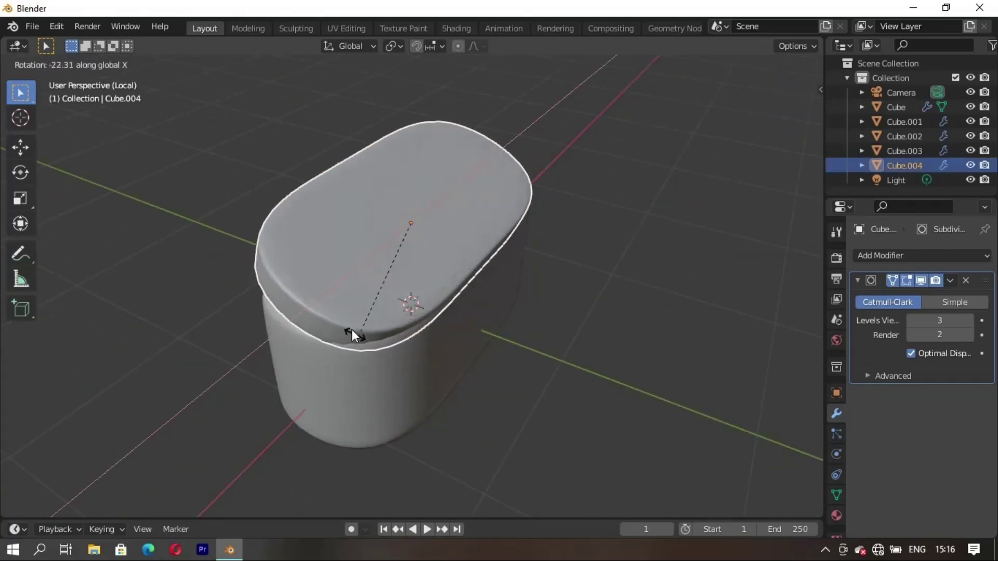
{"action": "left_click", "coordinate": [309, 375]}
{"action": "key", "text": "KP_3"}
{"action": "key", "text": "g"}
{"action": "key", "text": "z"}
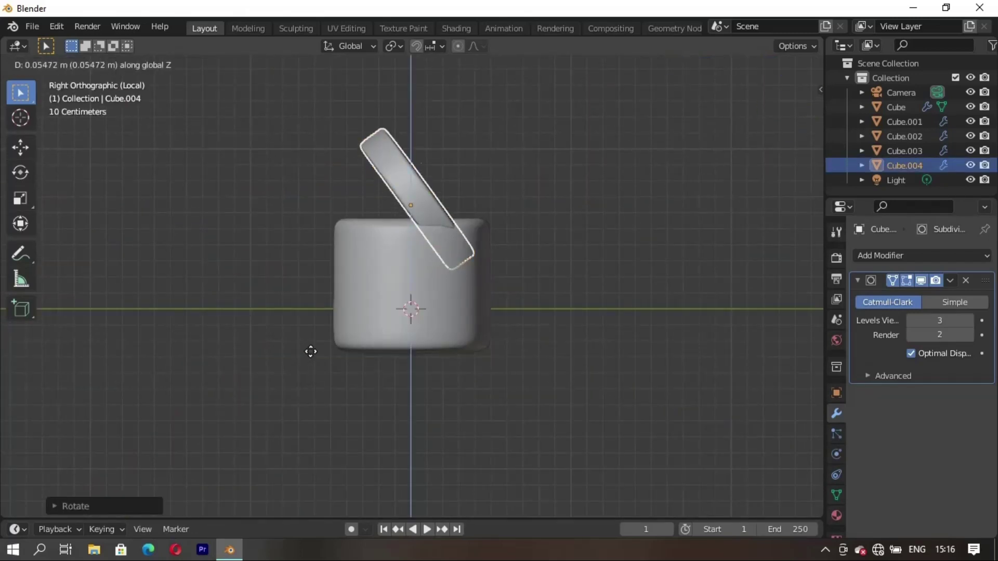
{"action": "left_click", "coordinate": [338, 326]}
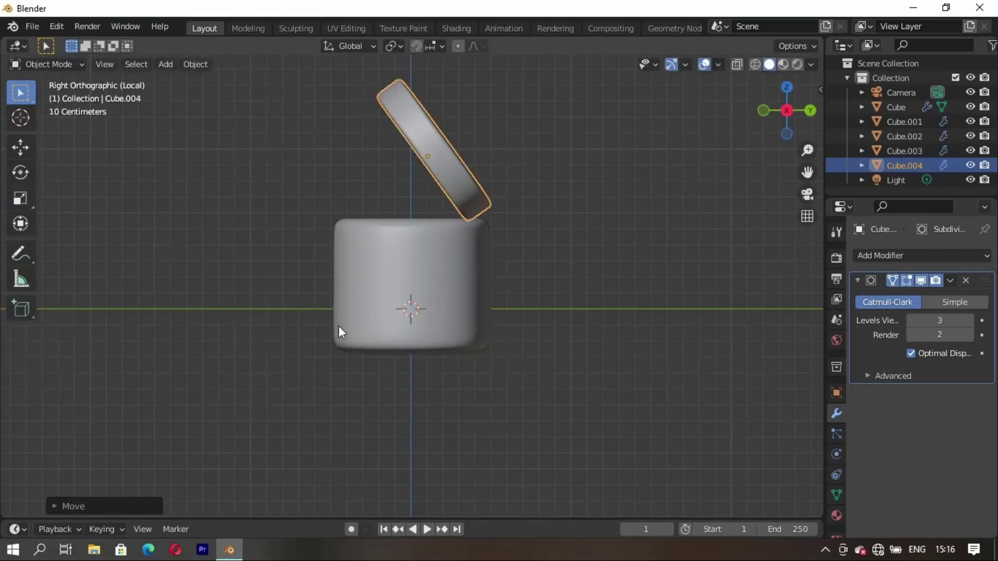
- Tilt the lid further and move it along Y and Z into place
{"action": "key", "text": "r"}
{"action": "left_click", "coordinate": [307, 316]}
{"action": "key", "text": "g"}
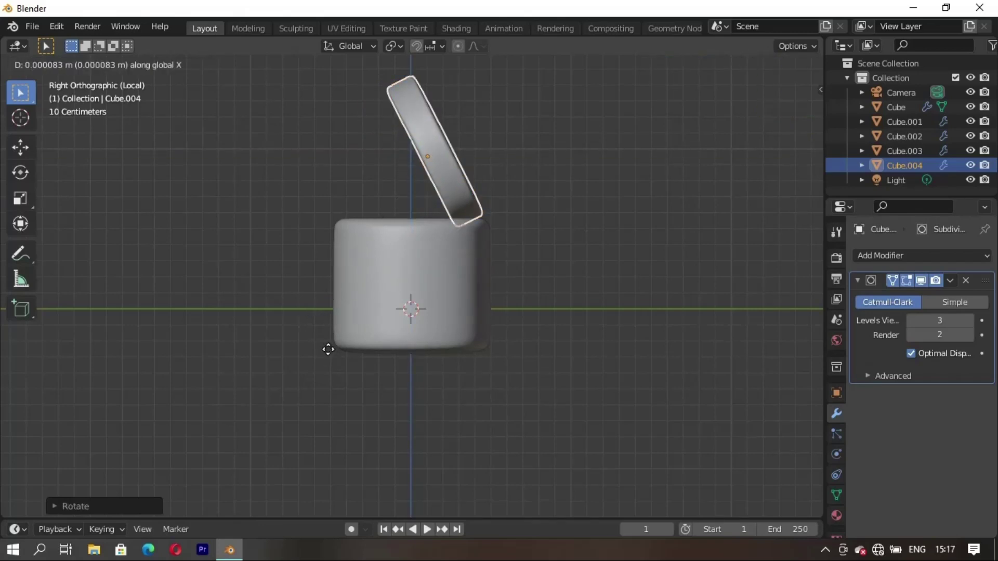
{"action": "key", "text": "y"}
{"action": "left_click", "coordinate": [335, 349]}
{"action": "key", "text": "g"}
{"action": "key", "text": "z"}
{"action": "left_click", "coordinate": [337, 345]}
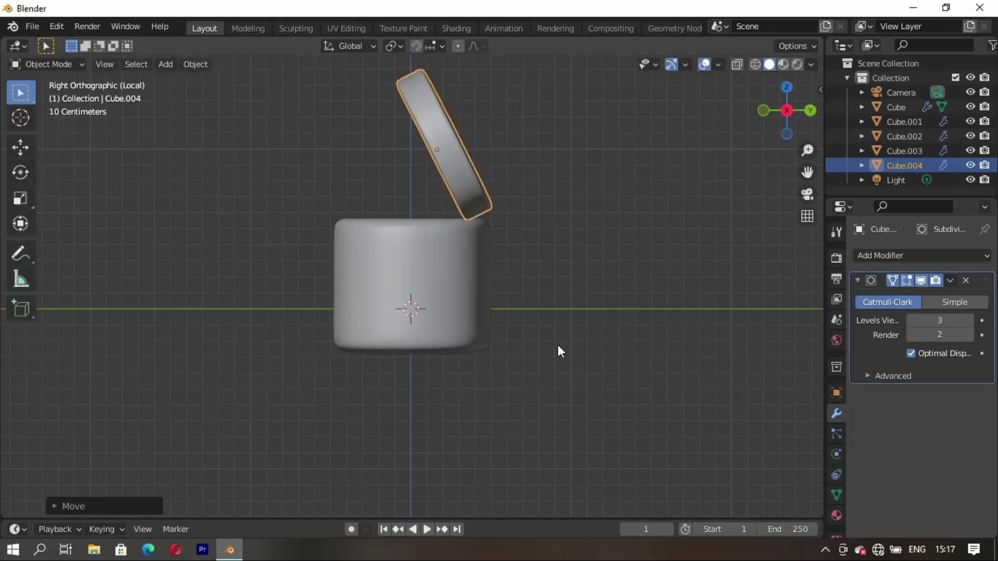
- Tilt the lid again around X and settle its final Y position above the case
{"action": "mouse_move", "coordinate": [557, 345]}
{"action": "middle_mouse_down"}
{"action": "mouse_move", "coordinate": [435, 428]}
{"action": "mouse_move", "coordinate": [349, 413]}
{"action": "mouse_move", "coordinate": [461, 443]}
{"action": "mouse_move", "coordinate": [391, 363]}
{"action": "mouse_move", "coordinate": [425, 462]}
{"action": "mouse_move", "coordinate": [529, 422]}
{"action": "mouse_move", "coordinate": [443, 236]}
{"action": "middle_mouse_up"}
{"action": "left_click", "coordinate": [443, 236]}
{"action": "key", "text": "r"}
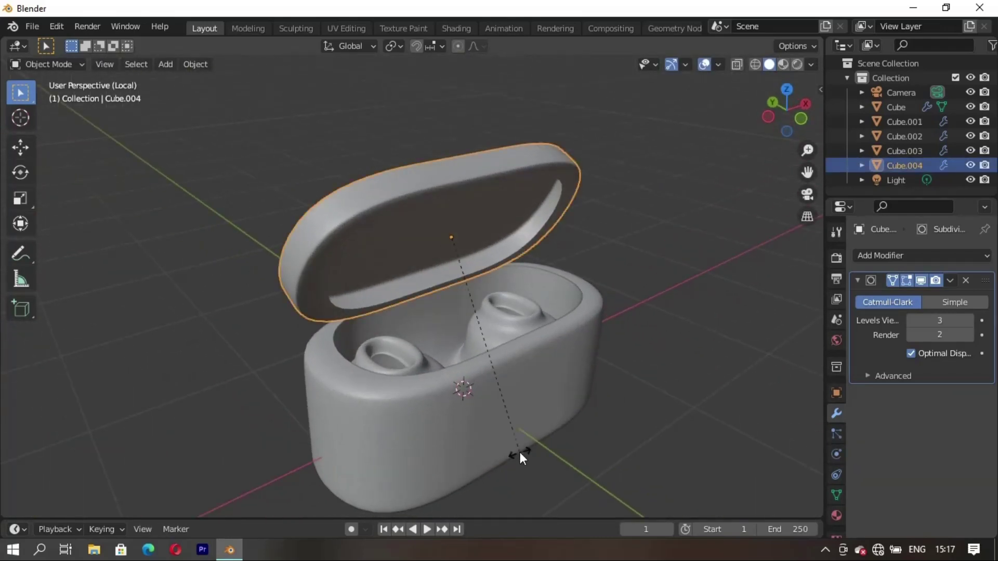
{"action": "key", "text": "x"}
{"action": "left_click", "coordinate": [495, 378]}
{"action": "key", "text": "g"}
{"action": "key", "text": "z"}
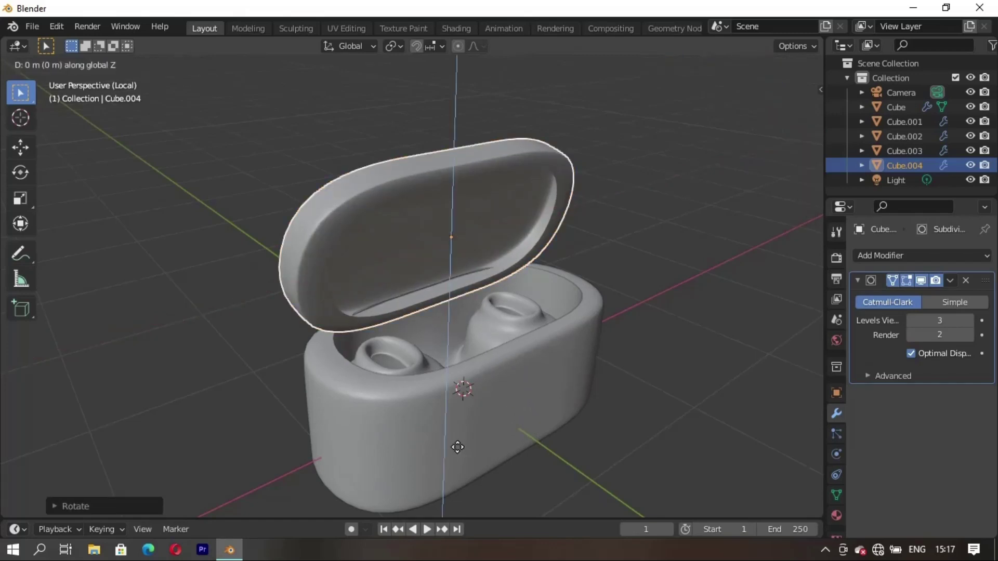
{"action": "right_click", "coordinate": [457, 439]}
{"action": "key", "text": "g"}
{"action": "key", "text": "y"}
{"action": "left_click", "coordinate": [445, 427]}
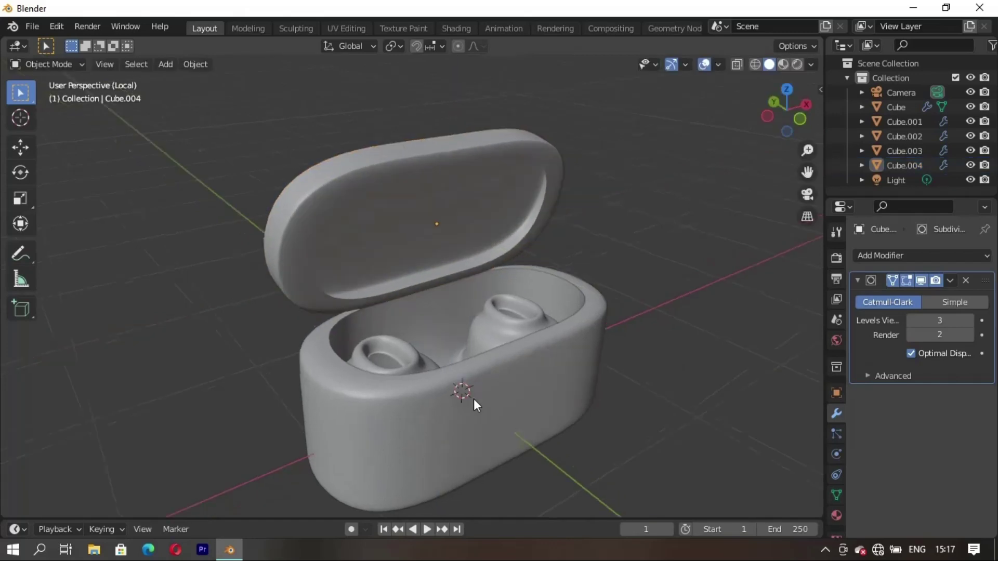
{"action": "mouse_move", "coordinate": [473, 398]}
{"action": "middle_mouse_down"}
{"action": "mouse_move", "coordinate": [229, 371]}
{"action": "mouse_move", "coordinate": [456, 372]}
{"action": "mouse_move", "coordinate": [236, 369]}
{"action": "mouse_move", "coordinate": [425, 441]}
{"action": "mouse_move", "coordinate": [531, 410]}
{"action": "mouse_move", "coordinate": [463, 370]}
{"action": "mouse_move", "coordinate": [435, 390]}
{"action": "mouse_move", "coordinate": [460, 364]}
{"action": "mouse_move", "coordinate": [572, 390]}
{"action": "mouse_move", "coordinate": [438, 389]}
{"action": "mouse_move", "coordinate": [445, 384]}
{"action": "middle_mouse_up"}
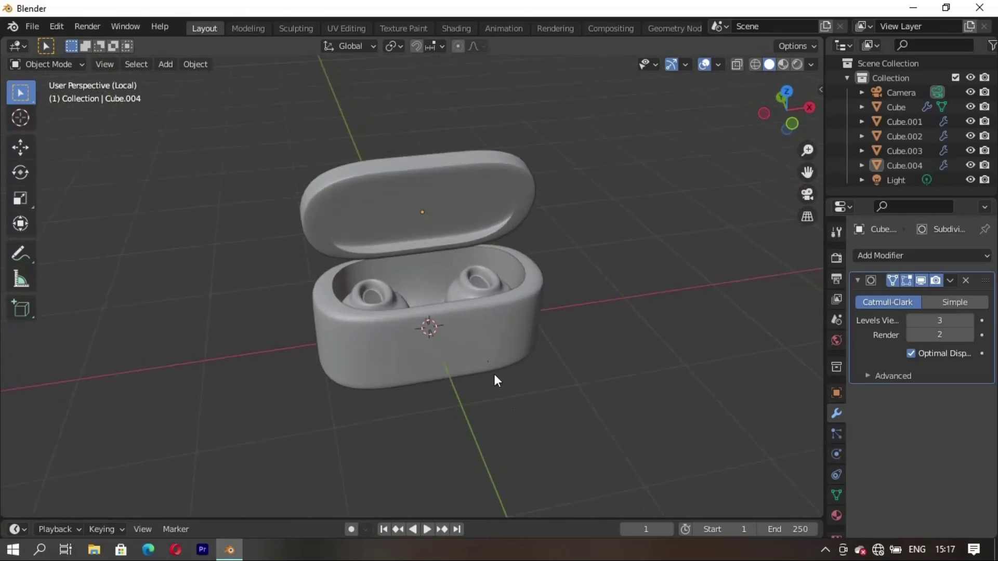
{"action": "key", "text": "shift+a"}
- Add a cube, shrink it into a tall block, and place it over the right earbud socket
{"action": "left_click", "coordinate": [562, 243]}
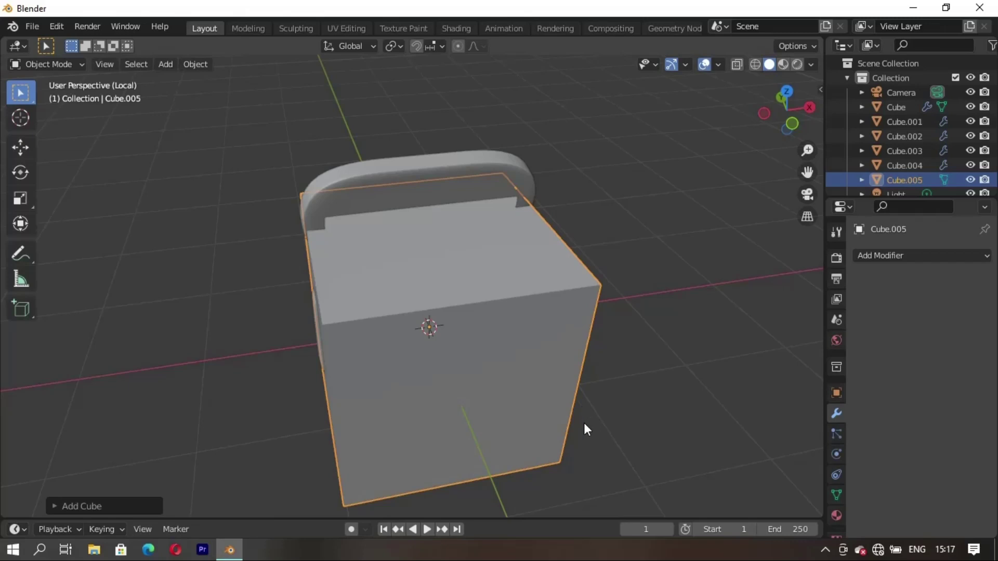
{"action": "key", "text": "s"}
{"action": "left_click", "coordinate": [458, 359]}
{"action": "key", "text": "s"}
{"action": "key", "text": "z"}
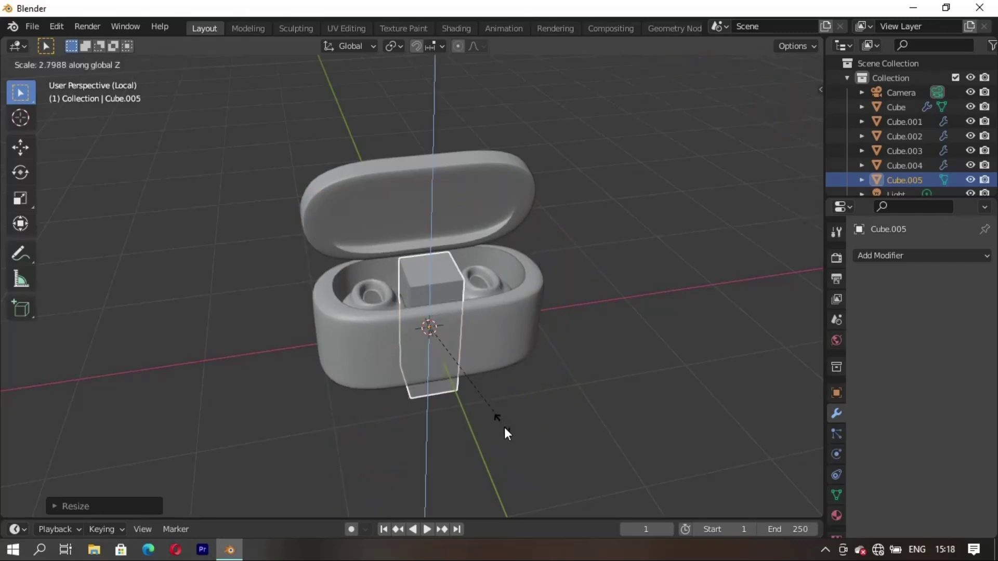
{"action": "left_click", "coordinate": [460, 397]}
{"action": "key", "text": "g"}
{"action": "key", "text": "x"}
{"action": "left_click", "coordinate": [512, 378]}
- Reposition the tall block along X and Z inside the case
{"action": "scroll", "coordinate": [535, 384], "scroll_direction": "up", "scroll_amount": 3}
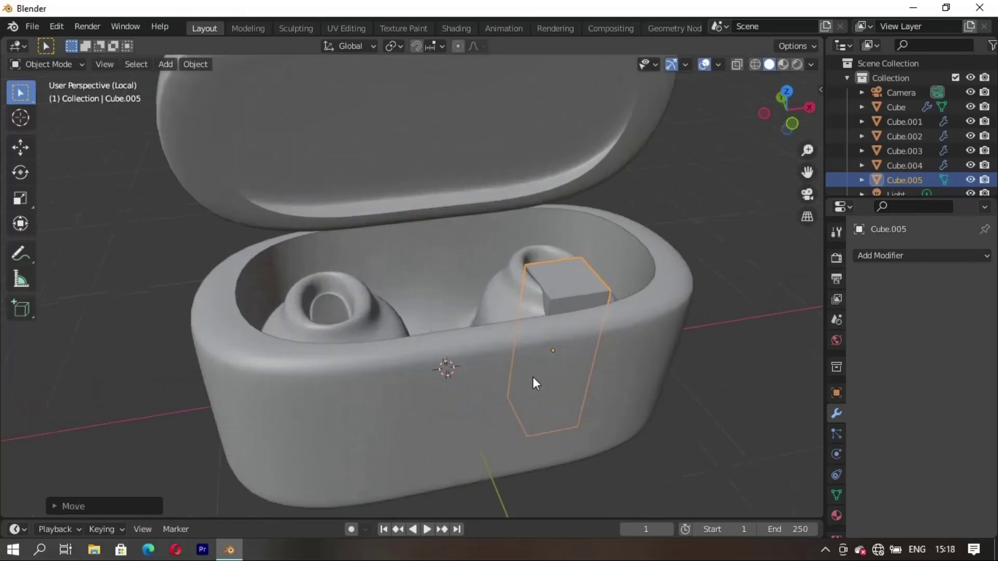
{"action": "mouse_move", "coordinate": [532, 376]}
{"action": "middle_mouse_down"}
{"action": "mouse_move", "coordinate": [506, 422]}
{"action": "mouse_move", "coordinate": [514, 385]}
{"action": "mouse_move", "coordinate": [350, 363]}
{"action": "mouse_move", "coordinate": [528, 401]}
{"action": "middle_mouse_up"}
{"action": "key", "text": "g"}
{"action": "key", "text": "x"}
{"action": "key", "text": "z"}
{"action": "left_click", "coordinate": [378, 361]}
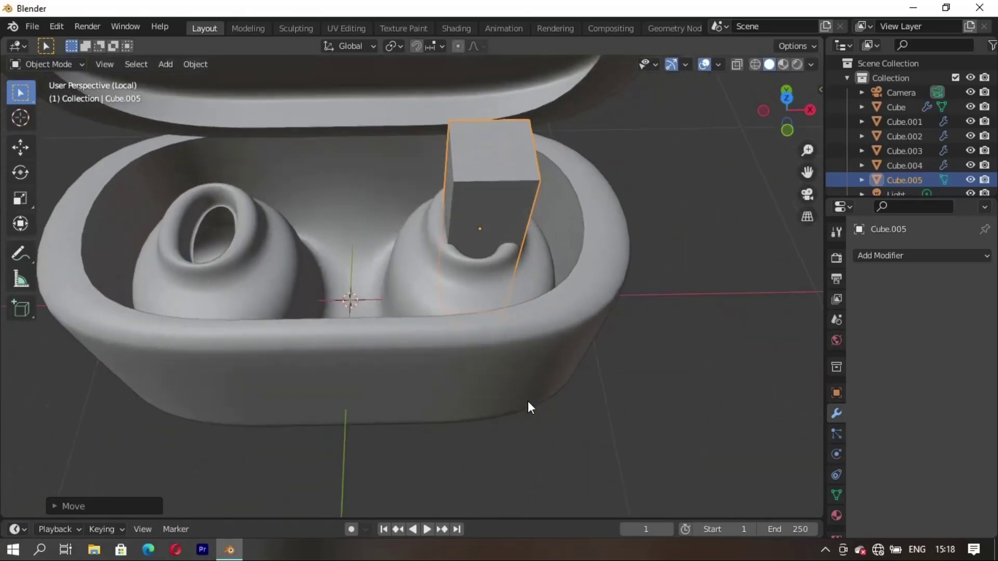
- Resize and nudge the tall block to fit the right earbud seat
{"action": "key", "text": "s"}
{"action": "left_click", "coordinate": [476, 347]}
{"action": "key", "text": "g"}
{"action": "left_click", "coordinate": [468, 349]}
{"action": "mouse_move", "coordinate": [467, 348]}
{"action": "middle_mouse_down"}
{"action": "mouse_move", "coordinate": [301, 342]}
{"action": "mouse_move", "coordinate": [498, 348]}
{"action": "mouse_move", "coordinate": [476, 329]}
{"action": "middle_mouse_up"}
{"action": "key", "text": "s"}
{"action": "left_click", "coordinate": [335, 341]}
- Isolate Cube.005 in local view and enter Edit Mode
{"action": "key", "text": "KP_Divide"}
{"action": "key", "text": "KP_Divide"}
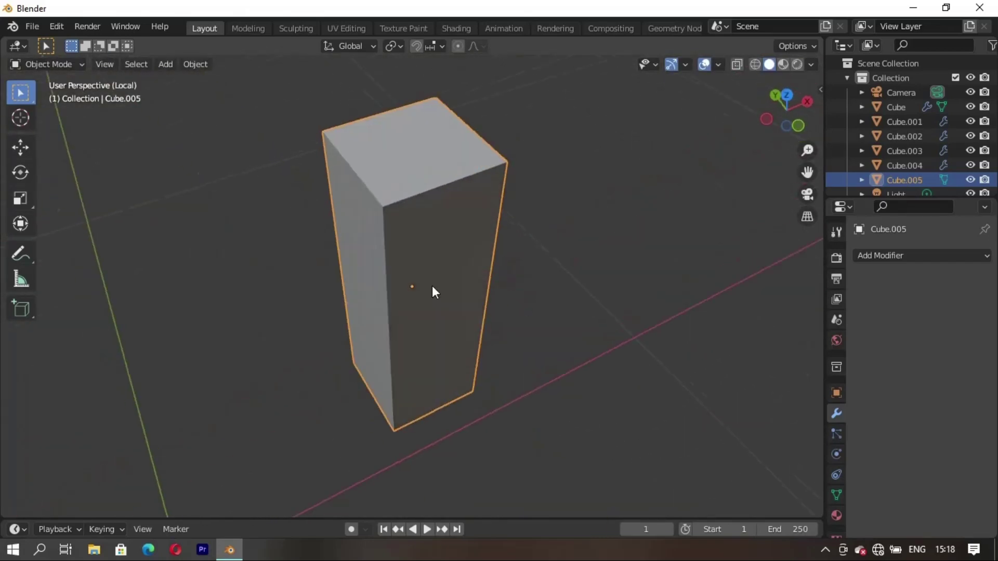
{"action": "scroll", "coordinate": [432, 285], "scroll_direction": "down", "scroll_amount": 2}
{"action": "key", "text": "KP_Divide"}
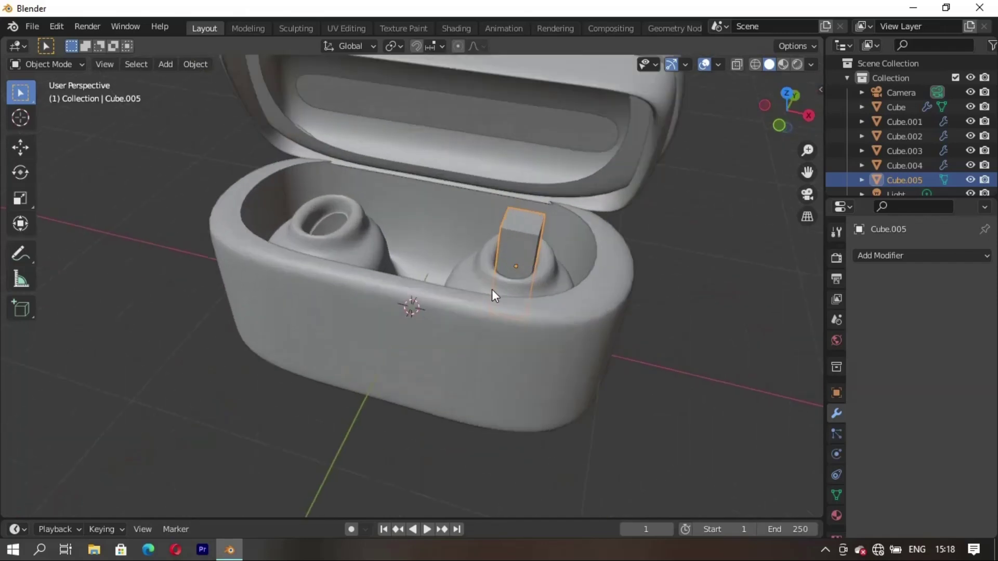
{"action": "key", "text": "KP_Divide"}
{"action": "middle_click_drag", "start_coordinate": [445, 291], "coordinate": [470, 279]}
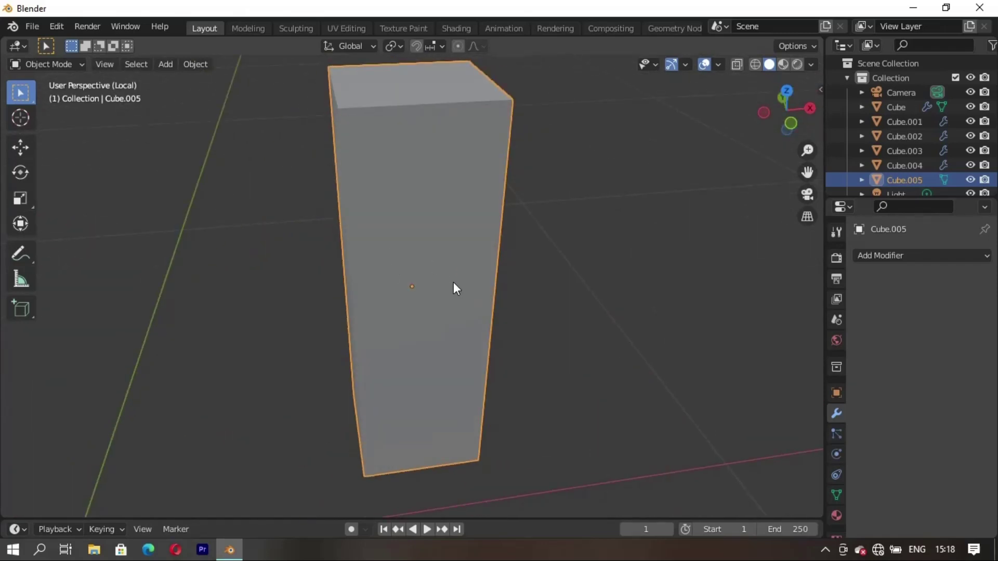
{"action": "key", "text": "Tab"}
- Add a horizontal loop cut around the tall block
{"action": "key", "text": "ctrl+r"}
{"action": "left_click", "coordinate": [394, 161]}
{"action": "left_click", "coordinate": [392, 203]}
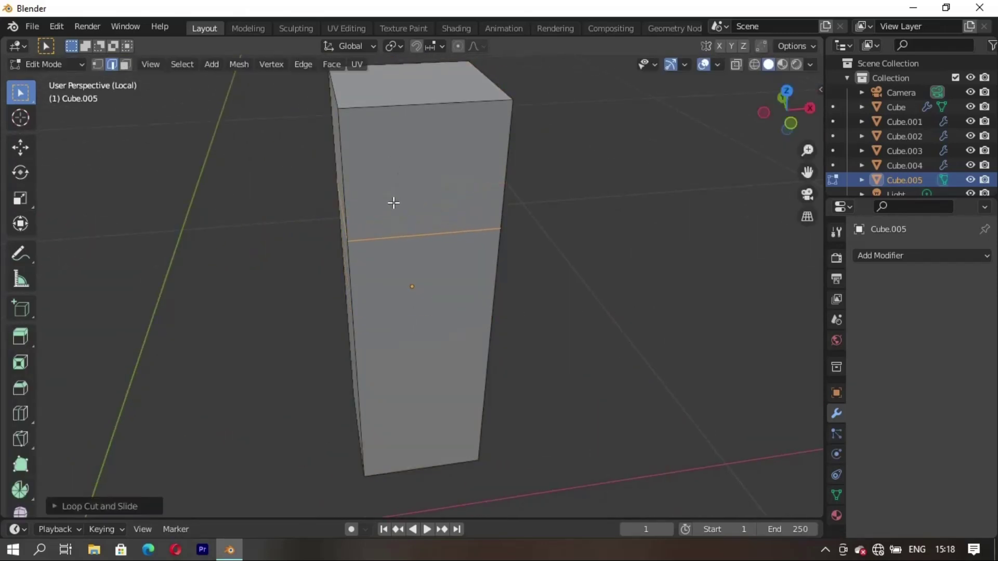
{"action": "mouse_move", "coordinate": [391, 202]}
{"action": "middle_mouse_down"}
{"action": "mouse_move", "coordinate": [449, 219]}
{"action": "mouse_move", "coordinate": [479, 241]}
{"action": "mouse_move", "coordinate": [470, 325]}
{"action": "mouse_move", "coordinate": [438, 294]}
{"action": "middle_mouse_up"}
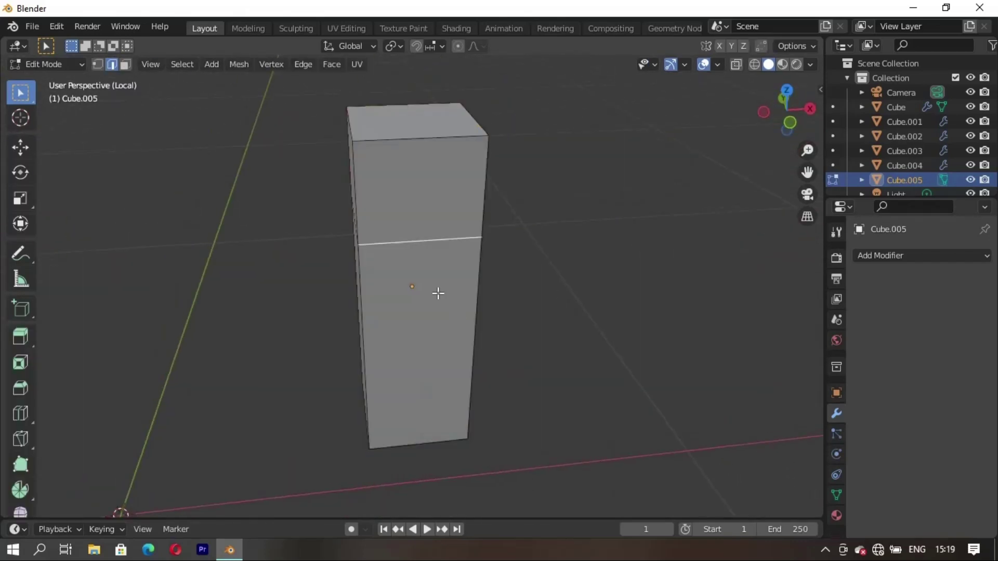
- Extrude the upper front face of the block outward
{"action": "key", "text": "3"}
{"action": "left_click", "coordinate": [426, 213]}
{"action": "mouse_move", "coordinate": [426, 213]}
{"action": "middle_mouse_down"}
{"action": "mouse_move", "coordinate": [516, 330]}
{"action": "mouse_move", "coordinate": [461, 361]}
{"action": "mouse_move", "coordinate": [478, 397]}
{"action": "middle_mouse_up"}
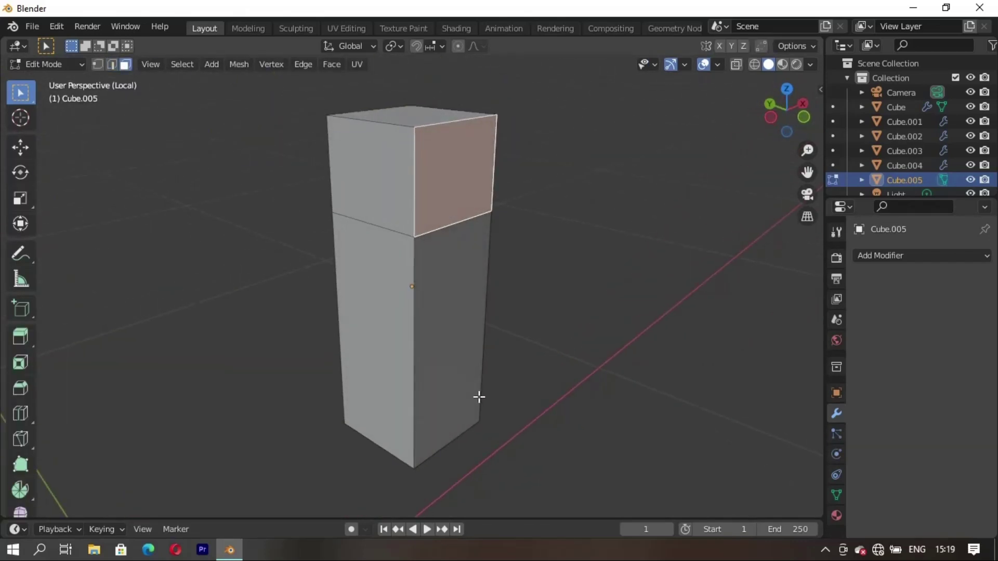
{"action": "key", "text": "e"}
{"action": "left_click", "coordinate": [519, 433]}
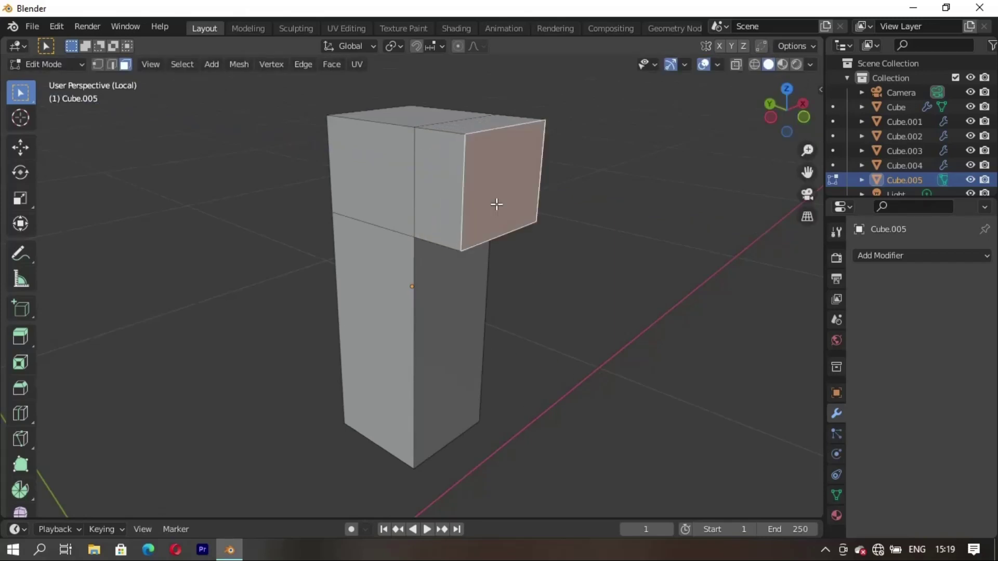
- Extrude the arm's end face again and scale it down
{"action": "key", "text": "e"}
{"action": "left_click", "coordinate": [674, 448]}
{"action": "mouse_move", "coordinate": [554, 411]}
{"action": "middle_mouse_down"}
{"action": "mouse_move", "coordinate": [577, 416]}
{"action": "mouse_move", "coordinate": [545, 390]}
{"action": "middle_mouse_up"}
{"action": "key", "text": "s"}
{"action": "left_click", "coordinate": [612, 439]}
{"action": "mouse_move", "coordinate": [612, 439]}
{"action": "middle_mouse_down"}
{"action": "mouse_move", "coordinate": [555, 455]}
{"action": "mouse_move", "coordinate": [625, 365]}
{"action": "middle_mouse_up"}
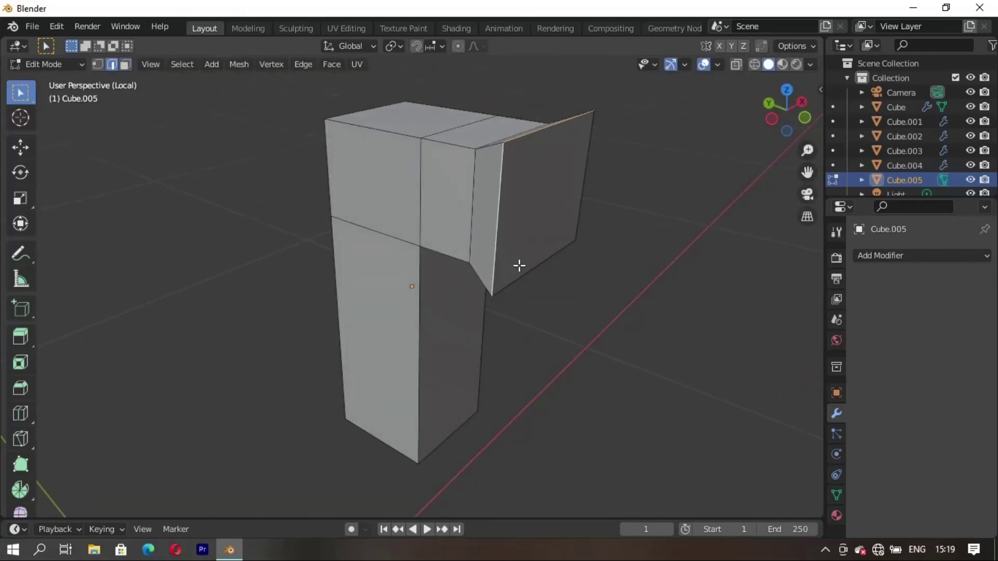
{"action": "mouse_move", "coordinate": [531, 272]}
{"action": "middle_mouse_down"}
{"action": "mouse_move", "coordinate": [530, 296]}
{"action": "mouse_move", "coordinate": [486, 264]}
{"action": "middle_mouse_up"}
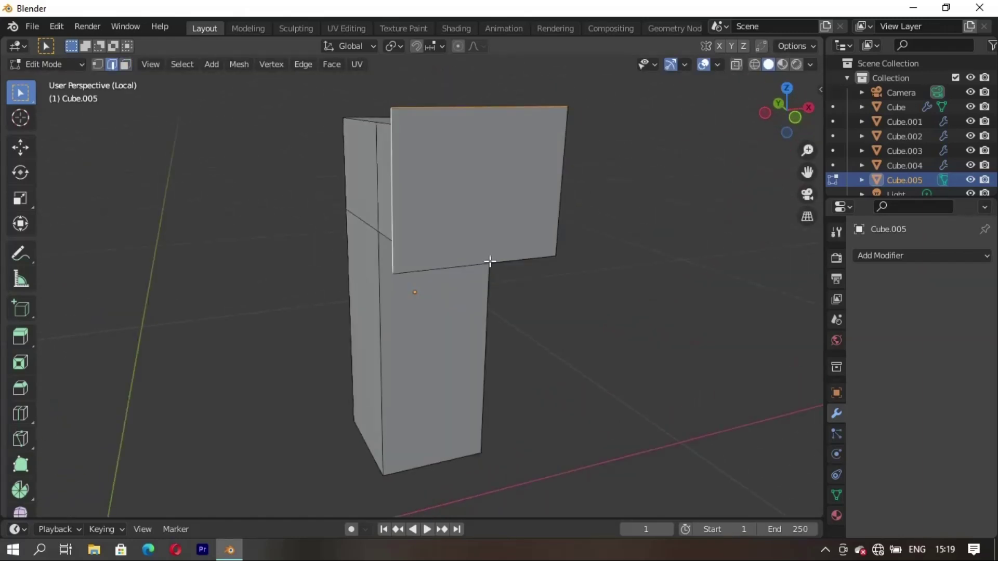
- Inset the arm's end face
{"action": "key", "text": "a"}
{"action": "key", "text": "i"}
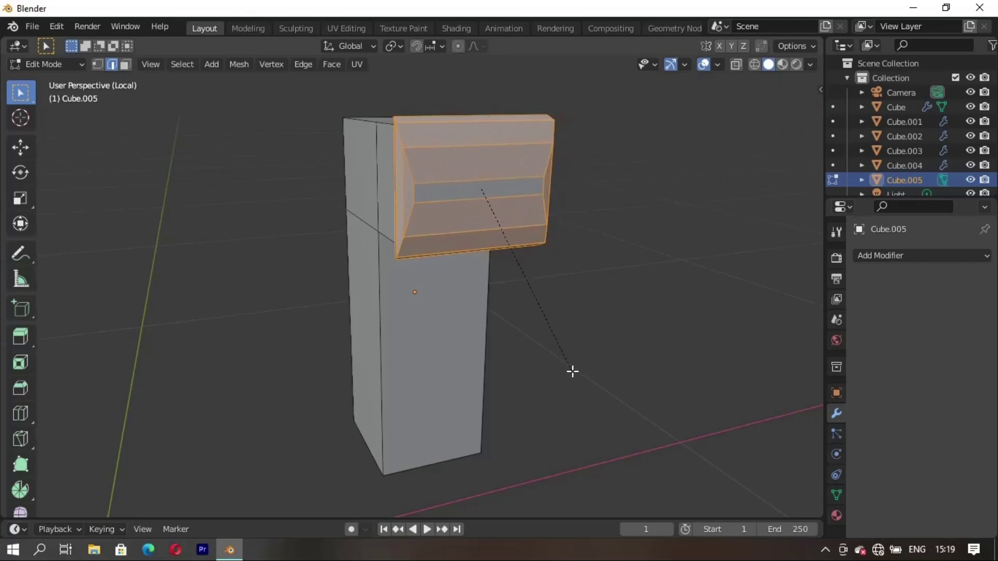
{"action": "left_click", "coordinate": [572, 371]}
{"action": "mouse_move", "coordinate": [572, 371]}
{"action": "middle_mouse_down"}
{"action": "mouse_move", "coordinate": [516, 367]}
{"action": "mouse_move", "coordinate": [423, 396]}
{"action": "mouse_move", "coordinate": [545, 402]}
{"action": "middle_mouse_up"}
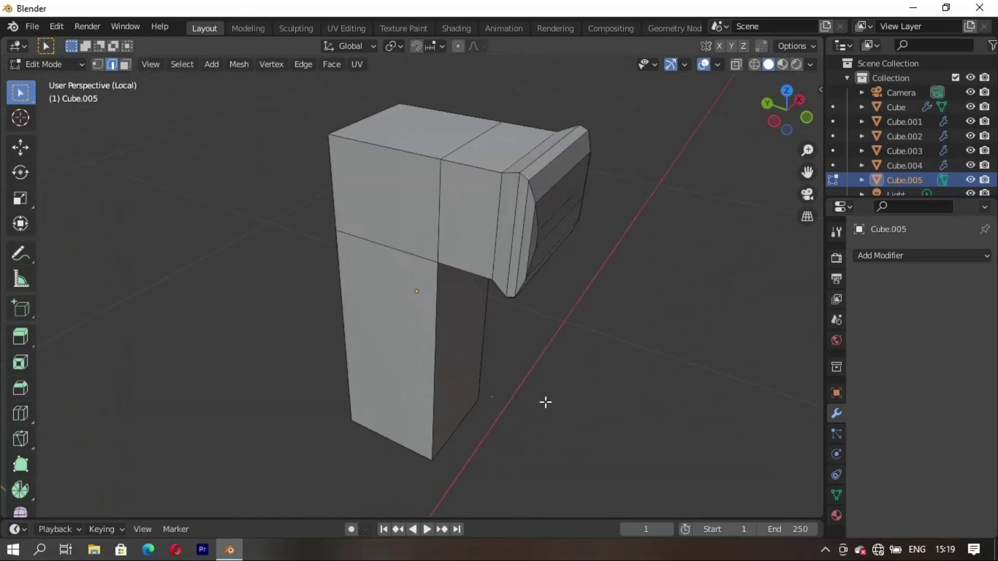
- Shade the block smooth and enable Auto Smooth in its mesh data normals
{"action": "key", "text": "Tab"}
{"action": "right_click", "coordinate": [560, 254]}
{"action": "left_click", "coordinate": [560, 254]}
{"action": "middle_click_drag", "start_coordinate": [491, 312], "coordinate": [572, 291]}
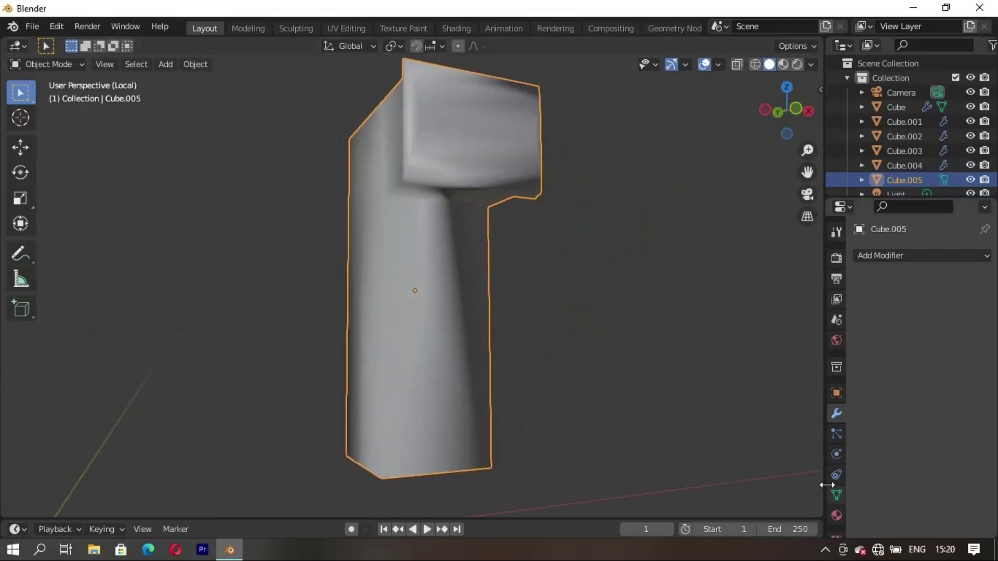
{"action": "left_click", "coordinate": [836, 474]}
{"action": "left_click", "coordinate": [836, 494]}
{"action": "left_click", "coordinate": [909, 526]}
{"action": "mouse_move", "coordinate": [727, 416]}
{"action": "middle_mouse_down"}
{"action": "mouse_move", "coordinate": [447, 258]}
{"action": "mouse_move", "coordinate": [550, 341]}
{"action": "mouse_move", "coordinate": [503, 278]}
{"action": "middle_mouse_up"}
- Grow the face selection over the arm's front piece, then return to Object Mode
{"action": "key", "text": "Tab"}
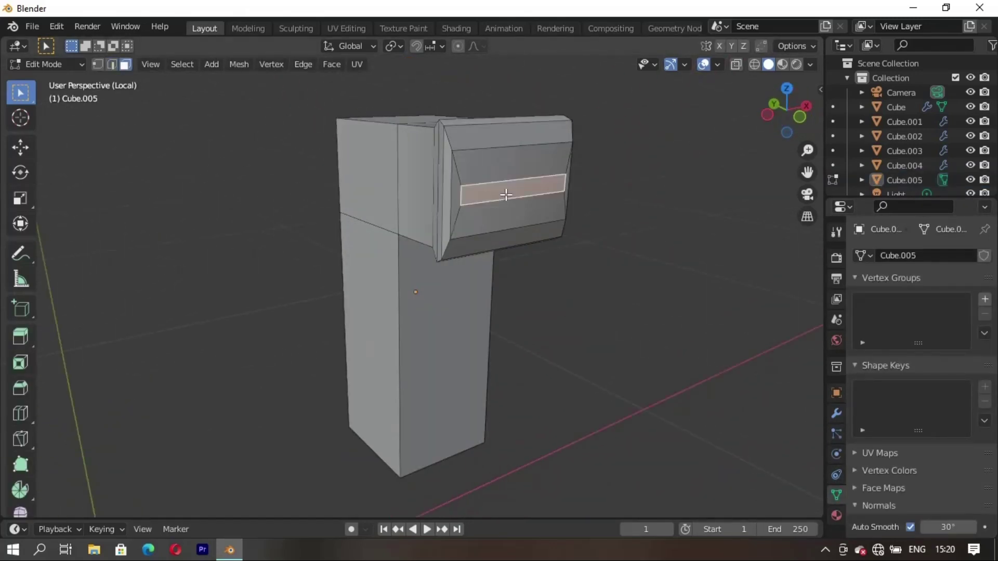
{"action": "key", "text": "ctrl+KP_Add"}
{"action": "key", "text": "ctrl+KP_Add"}
{"action": "mouse_move", "coordinate": [506, 195]}
{"action": "middle_mouse_down"}
{"action": "mouse_move", "coordinate": [639, 334]}
{"action": "mouse_move", "coordinate": [466, 292]}
{"action": "mouse_move", "coordinate": [488, 316]}
{"action": "mouse_move", "coordinate": [479, 338]}
{"action": "mouse_move", "coordinate": [547, 301]}
{"action": "middle_mouse_up"}
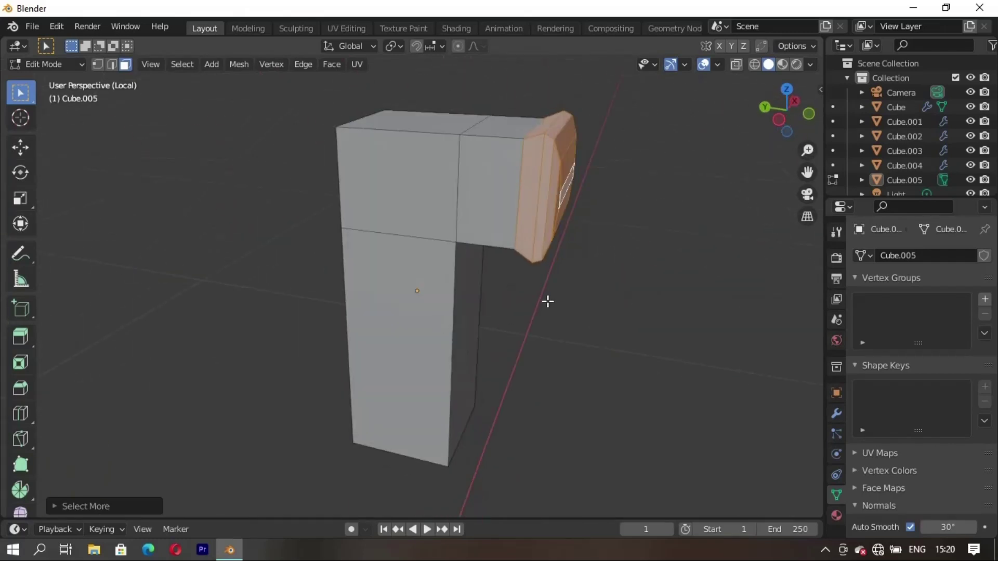
{"action": "key", "text": "shift+a"}
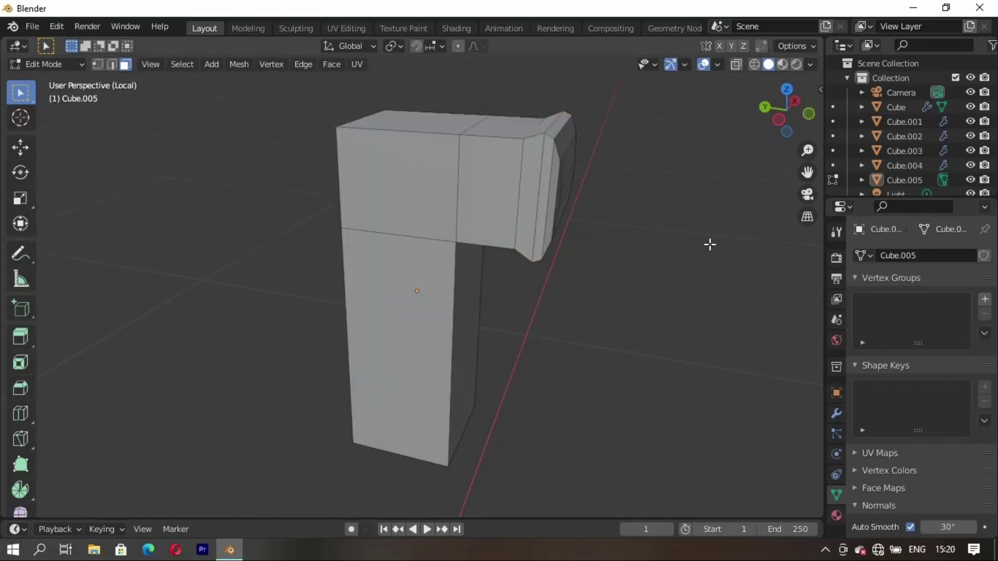
{"action": "middle_click_drag", "start_coordinate": [708, 240], "coordinate": [527, 301]}
{"action": "key", "text": "Tab"}
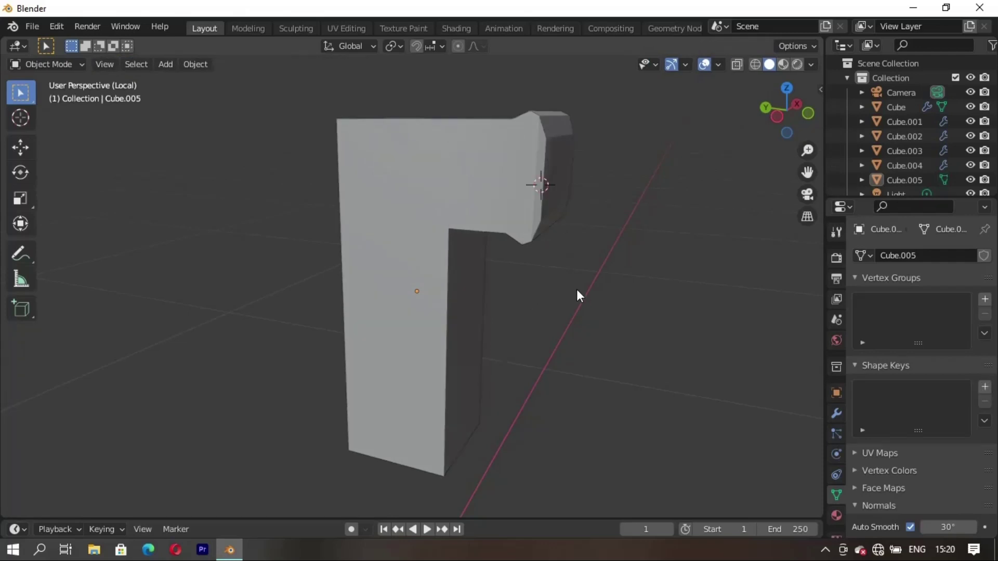
{"action": "key", "text": "shift+a"}
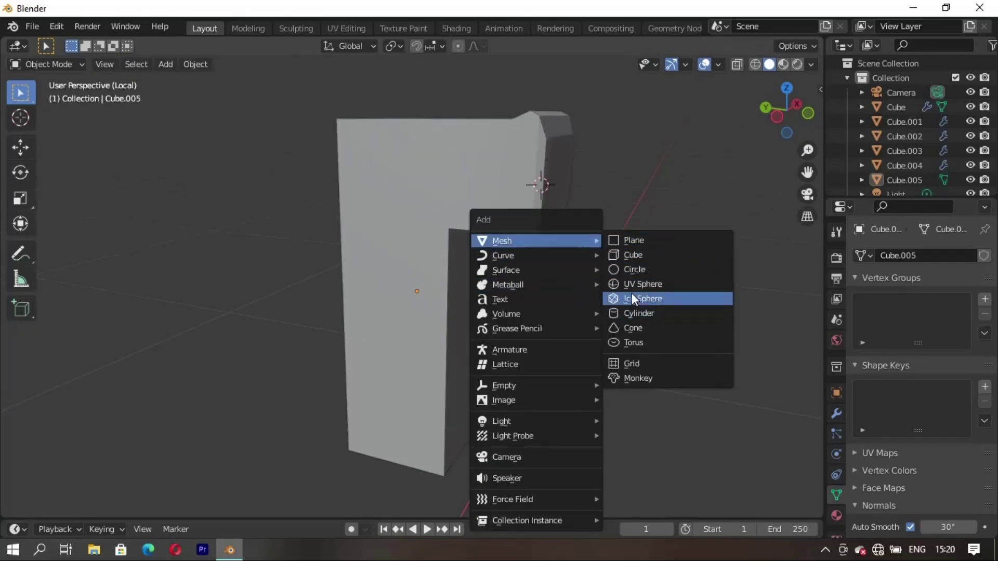
- Add a small UV sphere, move it along Y, and rotate it 90° on X
{"action": "left_click", "coordinate": [631, 284]}
{"action": "key", "text": "s"}
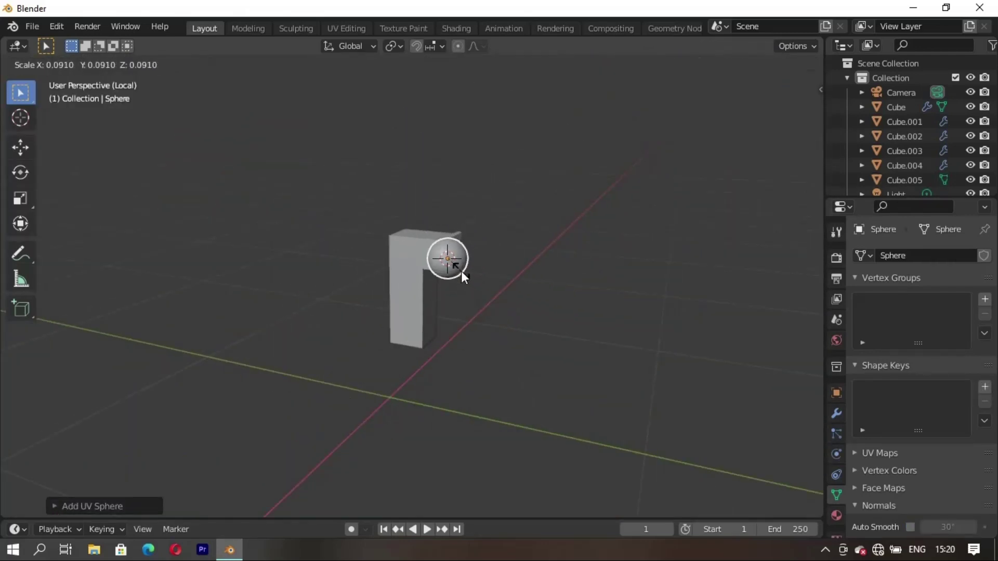
{"action": "left_click", "coordinate": [460, 270]}
{"action": "scroll", "coordinate": [558, 280], "scroll_direction": "up", "scroll_amount": 5}
{"action": "key", "text": "KP_7"}
{"action": "key", "text": "g"}
{"action": "key", "text": "y"}
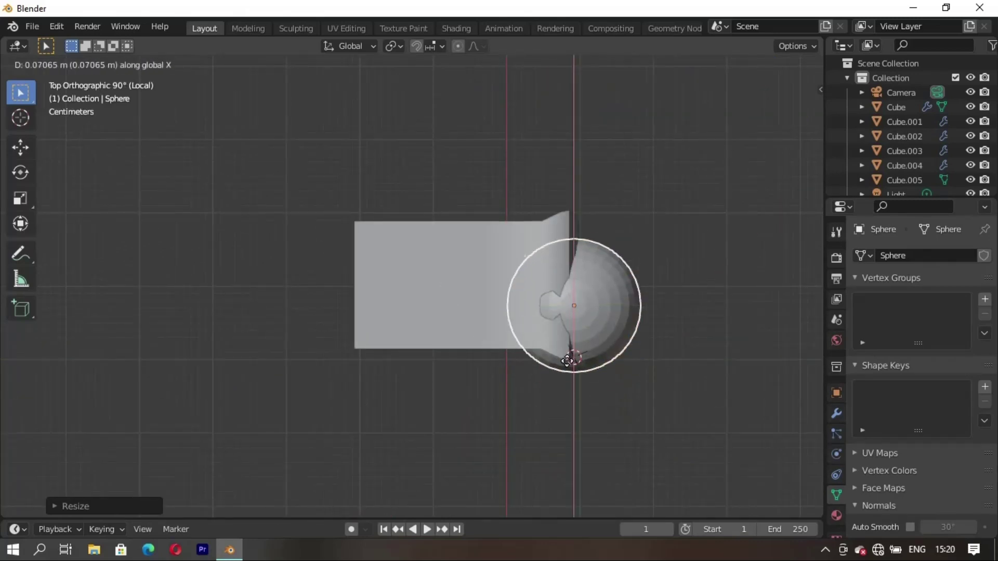
{"action": "left_click", "coordinate": [562, 345]}
{"action": "type", "text": "rx90"}
{"action": "key", "text": "Return"}
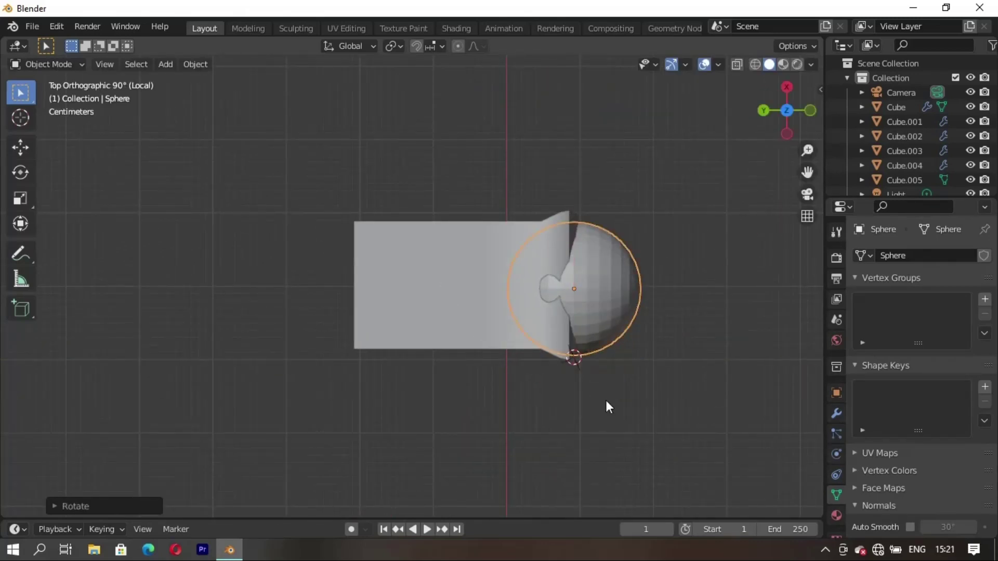
- Slide the sphere along Y beside the arm and enlarge it
{"action": "key", "text": "g"}
{"action": "key", "text": "y"}
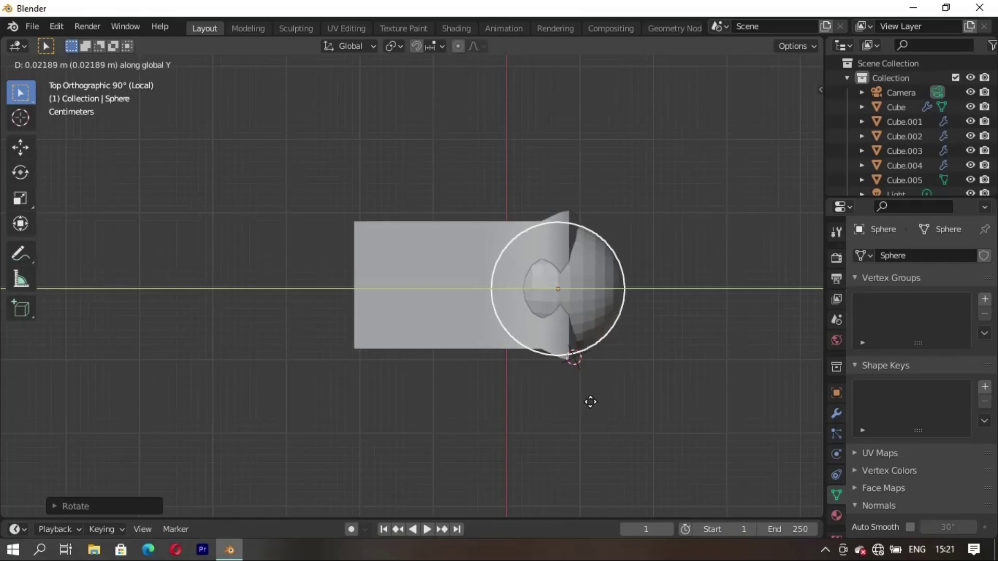
{"action": "left_click", "coordinate": [591, 405]}
{"action": "key", "text": "s"}
{"action": "left_click", "coordinate": [603, 479]}
- Move Cube.005's whole mesh in Edit Mode, then select a single front face
{"action": "left_click", "coordinate": [458, 338]}
{"action": "mouse_move", "coordinate": [457, 338]}
{"action": "middle_mouse_down"}
{"action": "mouse_move", "coordinate": [438, 313]}
{"action": "mouse_move", "coordinate": [477, 158]}
{"action": "middle_mouse_up"}
{"action": "key", "text": "Tab"}
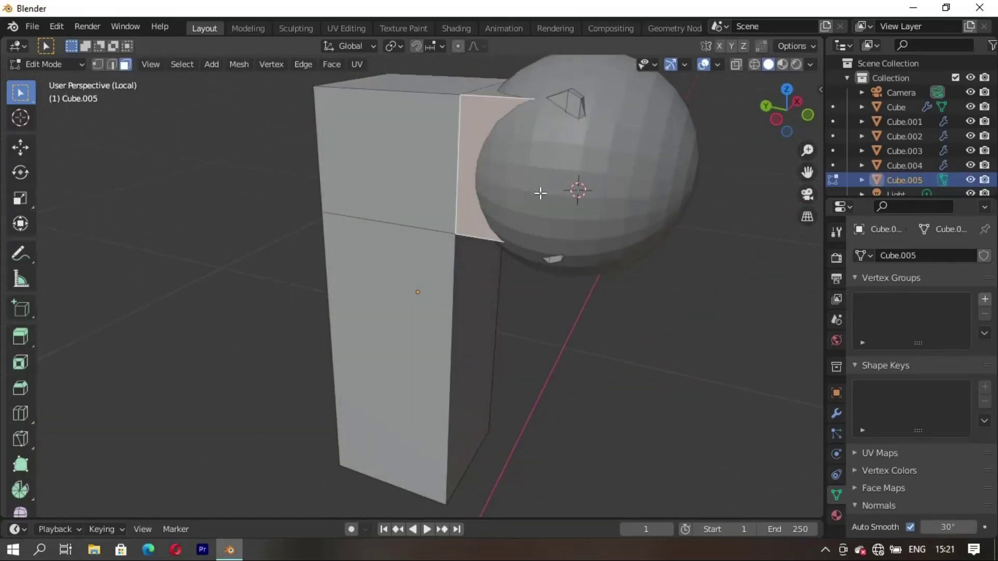
{"action": "key", "text": "a"}
{"action": "key", "text": "g"}
{"action": "left_click", "coordinate": [490, 187]}
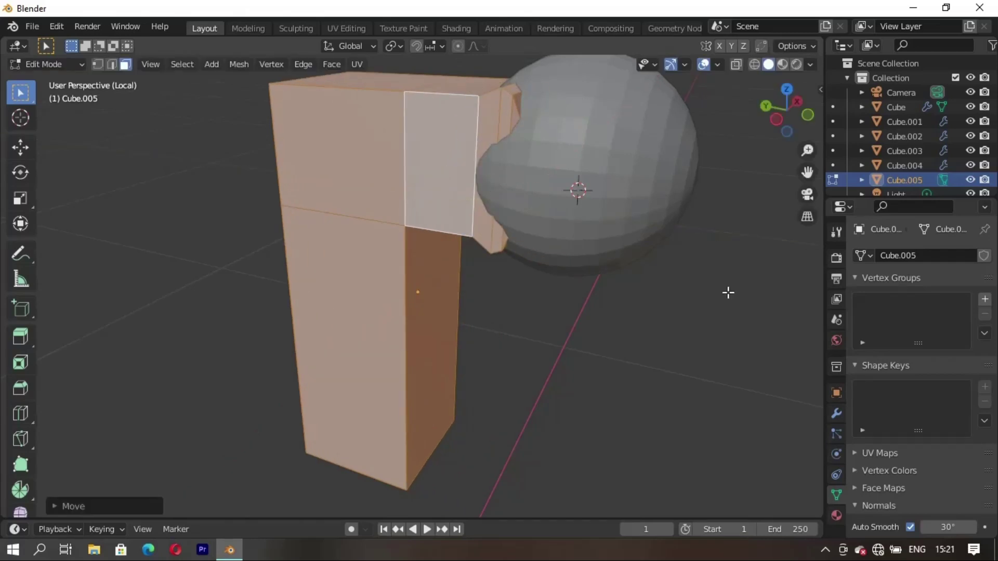
{"action": "left_click", "coordinate": [729, 292]}
{"action": "left_click", "coordinate": [443, 152]}
- Grow the selection over the arm's front part and scale it down
{"action": "key", "text": "KP_Divide"}
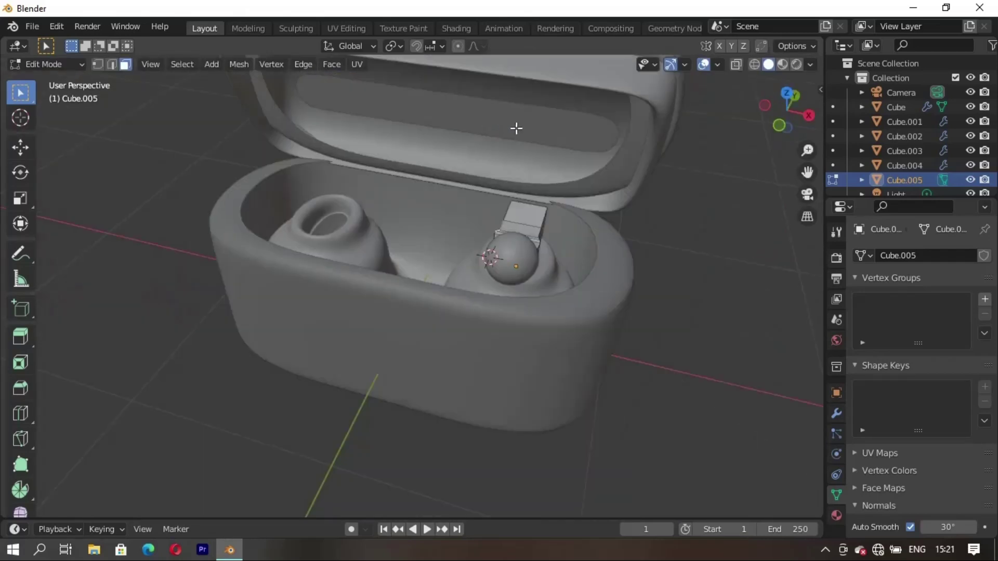
{"action": "scroll", "coordinate": [588, 263], "scroll_direction": "up", "scroll_amount": 3}
{"action": "key", "text": "KP_Divide"}
{"action": "mouse_move", "coordinate": [508, 249]}
{"action": "middle_mouse_down"}
{"action": "mouse_move", "coordinate": [370, 218]}
{"action": "mouse_move", "coordinate": [551, 352]}
{"action": "mouse_move", "coordinate": [557, 346]}
{"action": "mouse_move", "coordinate": [423, 356]}
{"action": "mouse_move", "coordinate": [483, 338]}
{"action": "mouse_move", "coordinate": [502, 370]}
{"action": "mouse_move", "coordinate": [320, 389]}
{"action": "mouse_move", "coordinate": [606, 385]}
{"action": "mouse_move", "coordinate": [450, 290]}
{"action": "mouse_move", "coordinate": [512, 194]}
{"action": "middle_mouse_up"}
{"action": "key", "text": "ctrl+KP_Add"}
{"action": "key", "text": "s"}
{"action": "left_click", "coordinate": [510, 356]}
{"action": "key", "text": "s"}
{"action": "left_click", "coordinate": [508, 357]}
- Raise the front part along Z and bevel the stem's top edge
{"action": "key", "text": "alt+a"}
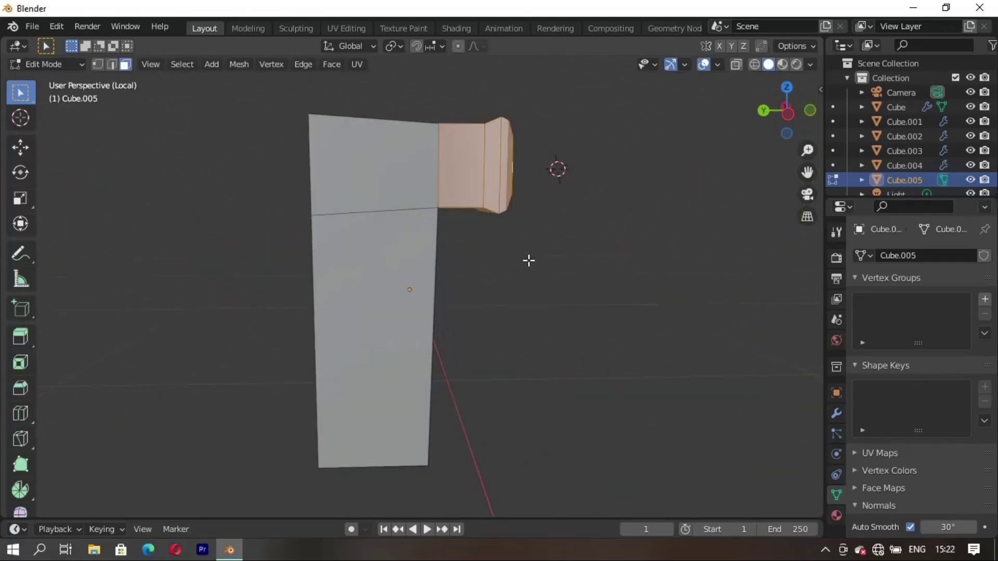
{"action": "middle_click_drag", "start_coordinate": [529, 260], "coordinate": [452, 314]}
{"action": "key", "text": "g"}
{"action": "key", "text": "z"}
{"action": "left_click", "coordinate": [471, 278]}
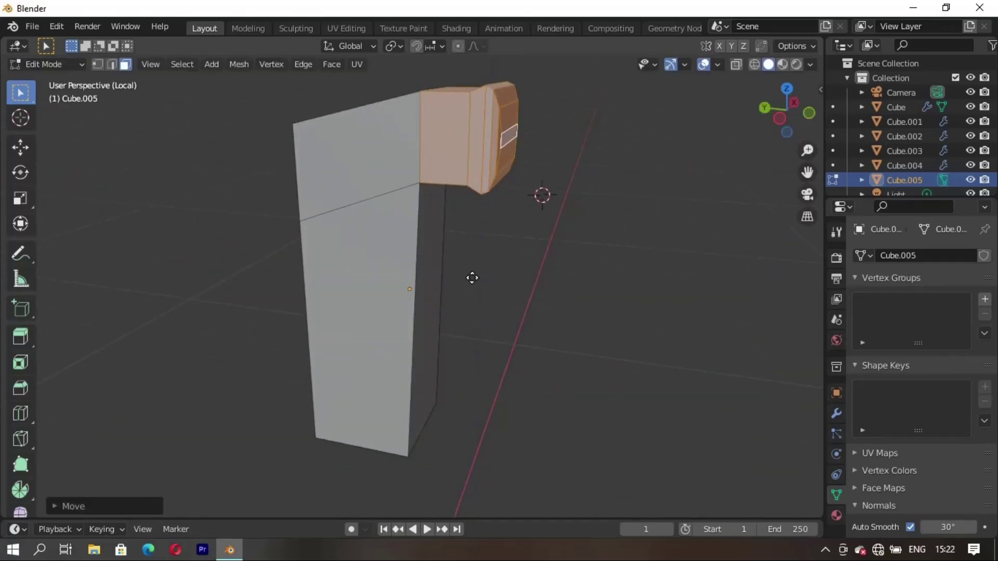
{"action": "mouse_move", "coordinate": [472, 278]}
{"action": "middle_mouse_down"}
{"action": "mouse_move", "coordinate": [592, 309]}
{"action": "mouse_move", "coordinate": [319, 128]}
{"action": "middle_mouse_up"}
{"action": "key", "text": "alt+a"}
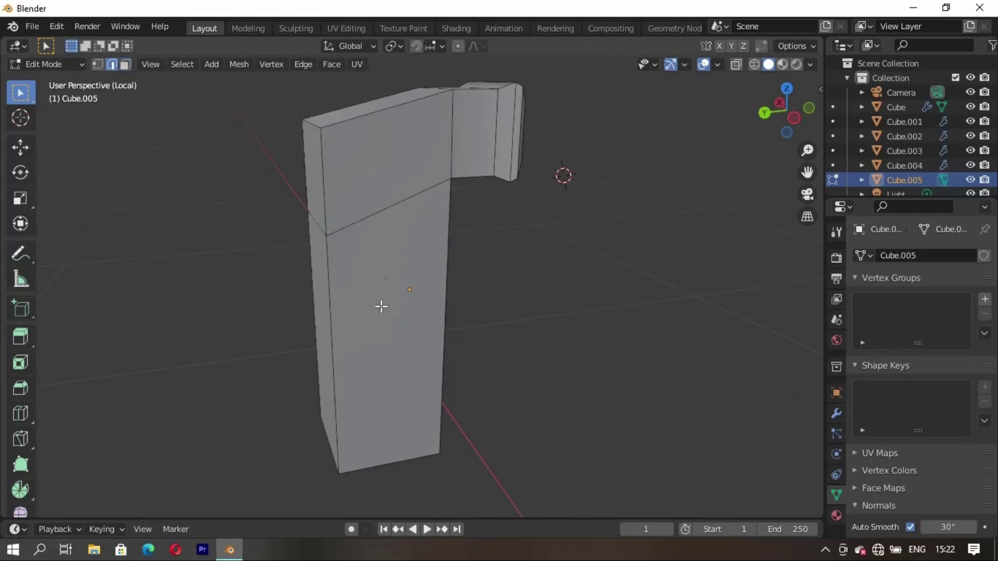
{"action": "middle_click_drag", "start_coordinate": [381, 307], "coordinate": [462, 299]}
{"action": "left_click", "coordinate": [510, 448]}
- Add a Subdivision Surface modifier to the stem with viewport level 3
{"action": "mouse_move", "coordinate": [510, 448]}
{"action": "middle_mouse_down"}
{"action": "mouse_move", "coordinate": [446, 349]}
{"action": "mouse_move", "coordinate": [486, 403]}
{"action": "mouse_move", "coordinate": [447, 401]}
{"action": "mouse_move", "coordinate": [418, 331]}
{"action": "middle_mouse_up"}
{"action": "key", "text": "alt+a"}
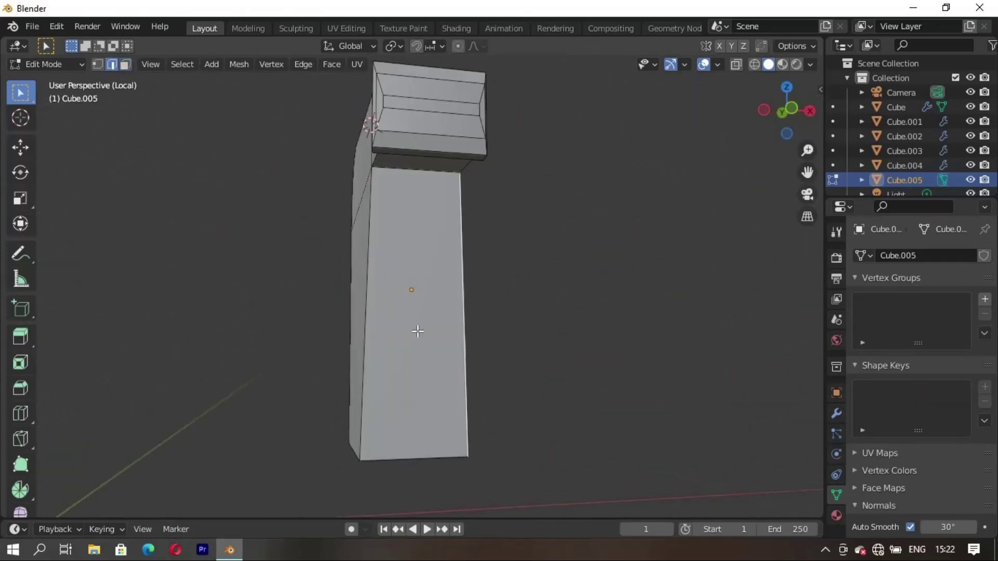
{"action": "mouse_move", "coordinate": [379, 363]}
{"action": "middle_mouse_down"}
{"action": "mouse_move", "coordinate": [479, 387]}
{"action": "mouse_move", "coordinate": [427, 359]}
{"action": "middle_mouse_up"}
{"action": "left_click", "coordinate": [398, 369], "text": "ctrl"}
{"action": "key", "text": "alt+a"}
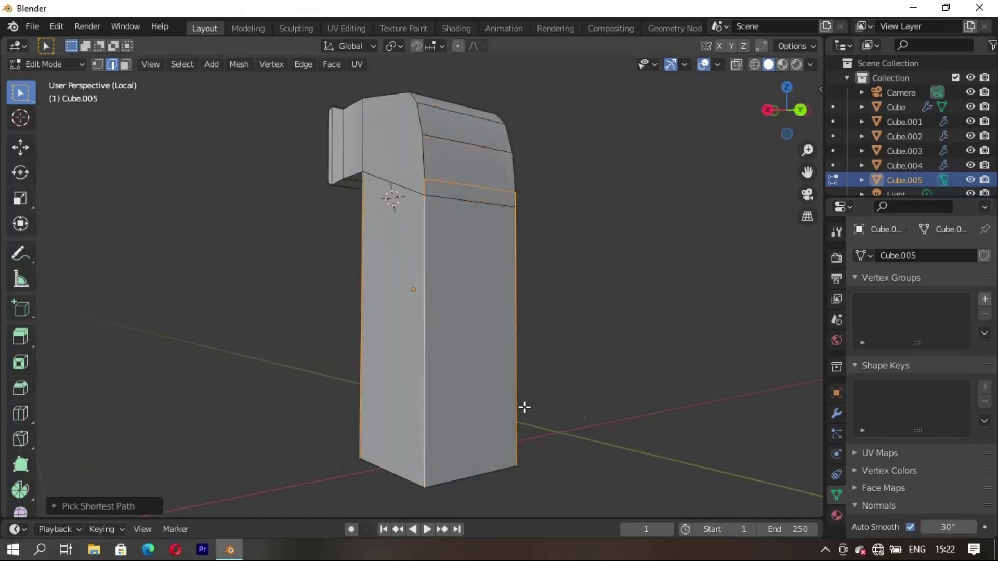
{"action": "mouse_move", "coordinate": [525, 405]}
{"action": "middle_mouse_down"}
{"action": "mouse_move", "coordinate": [499, 425]}
{"action": "mouse_move", "coordinate": [427, 429]}
{"action": "mouse_move", "coordinate": [457, 395]}
{"action": "middle_mouse_up"}
{"action": "left_click", "coordinate": [836, 413]}
{"action": "left_click", "coordinate": [910, 255]}
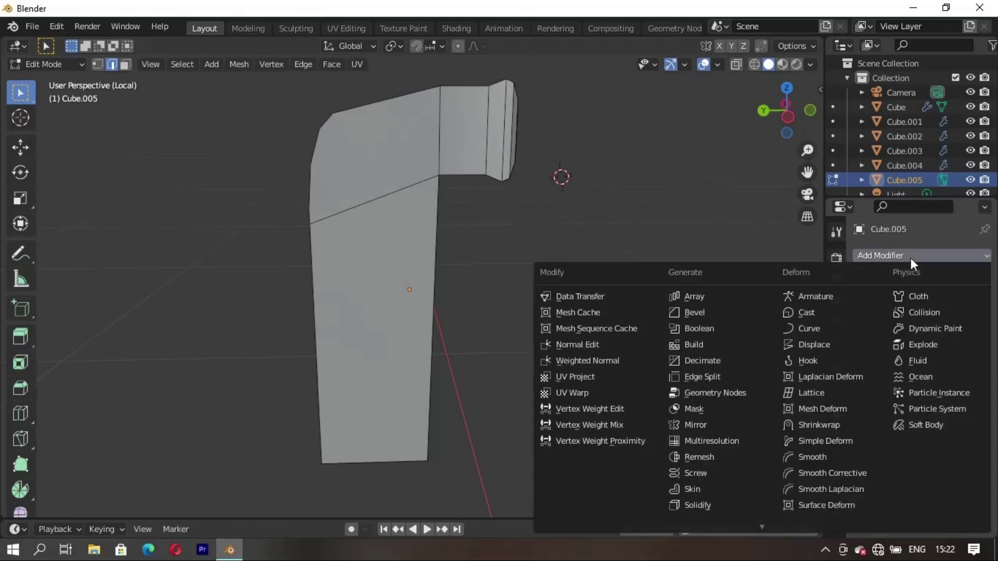
{"action": "left_click", "coordinate": [721, 513]}
{"action": "left_click", "coordinate": [970, 320]}
{"action": "left_click", "coordinate": [970, 321]}
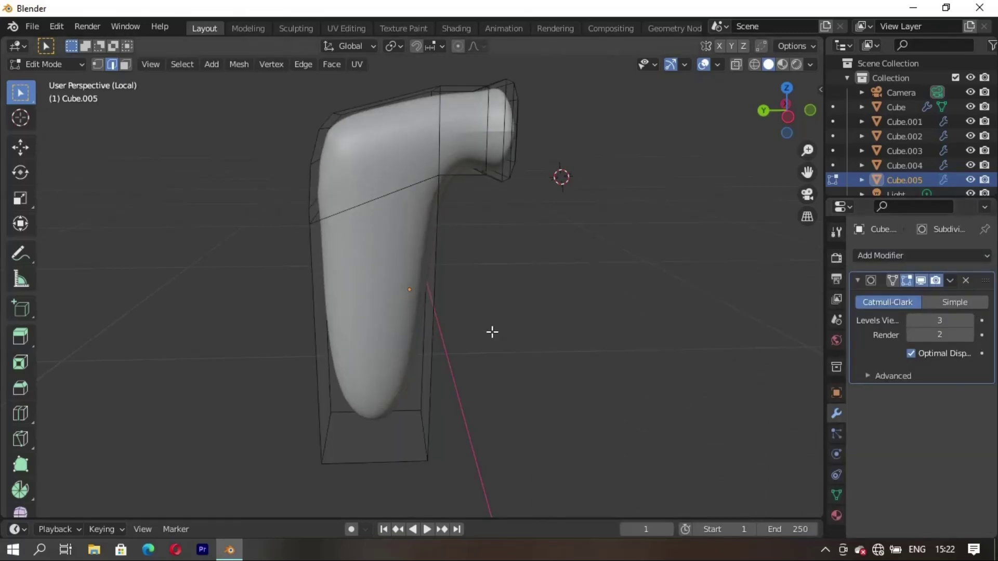
- Add an edge loop near the stem's base
{"action": "left_click", "coordinate": [444, 293]}
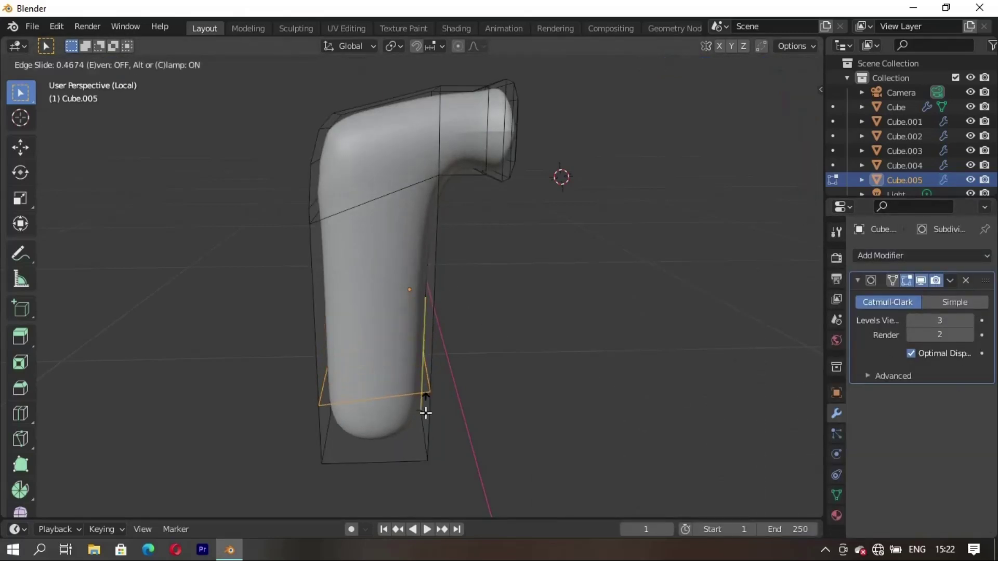
{"action": "left_click", "coordinate": [425, 446]}
{"action": "mouse_move", "coordinate": [425, 446]}
{"action": "middle_mouse_down"}
{"action": "mouse_move", "coordinate": [593, 416]}
{"action": "mouse_move", "coordinate": [519, 416]}
{"action": "middle_mouse_up"}
{"action": "key", "text": "Tab"}
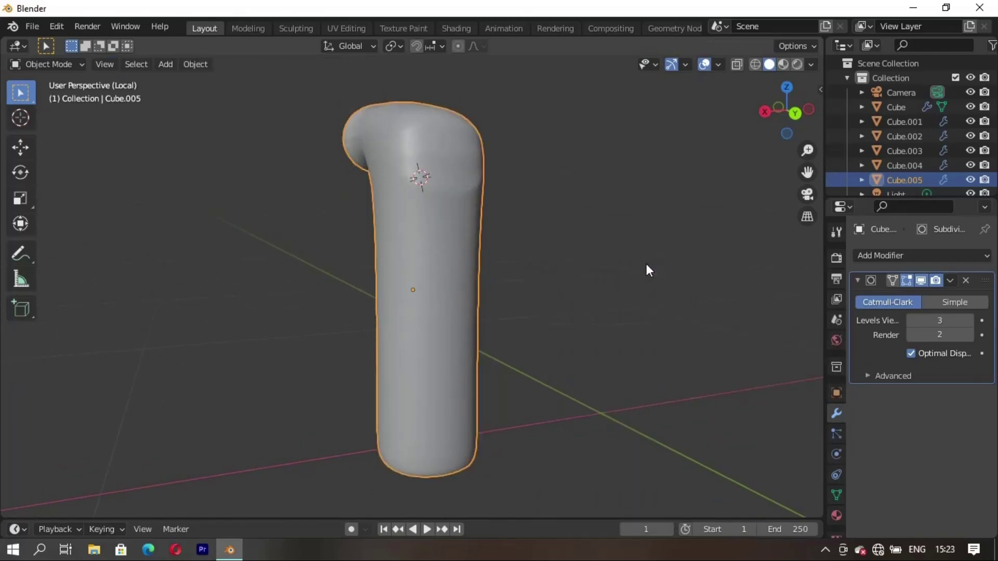
{"action": "mouse_move", "coordinate": [646, 269]}
{"action": "middle_mouse_down"}
{"action": "mouse_move", "coordinate": [633, 330]}
{"action": "mouse_move", "coordinate": [481, 387]}
{"action": "mouse_move", "coordinate": [494, 187]}
{"action": "mouse_move", "coordinate": [457, 175]}
{"action": "middle_mouse_up"}
{"action": "key", "text": "Tab"}
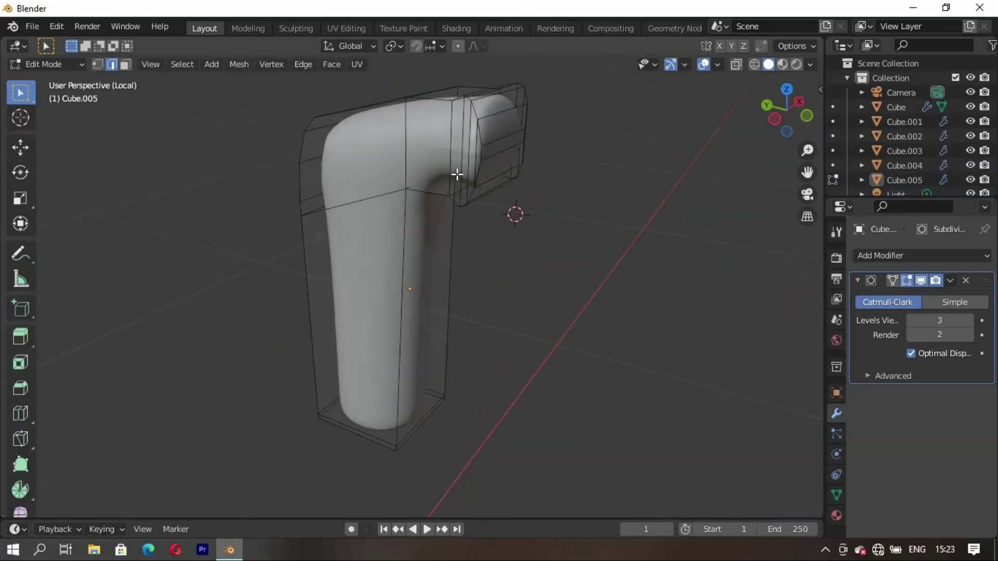
- Exit local view to show the full case, return to Object Mode, and select the sphere
{"action": "scroll", "coordinate": [455, 201], "scroll_direction": "up", "scroll_amount": 2}
{"action": "mouse_move", "coordinate": [430, 316]}
{"action": "middle_mouse_down"}
{"action": "mouse_move", "coordinate": [446, 421]}
{"action": "mouse_move", "coordinate": [535, 404]}
{"action": "mouse_move", "coordinate": [433, 333]}
{"action": "middle_mouse_up"}
{"action": "scroll", "coordinate": [424, 330], "scroll_direction": "down", "scroll_amount": 1}
{"action": "scroll", "coordinate": [497, 363], "scroll_direction": "down", "scroll_amount": 2}
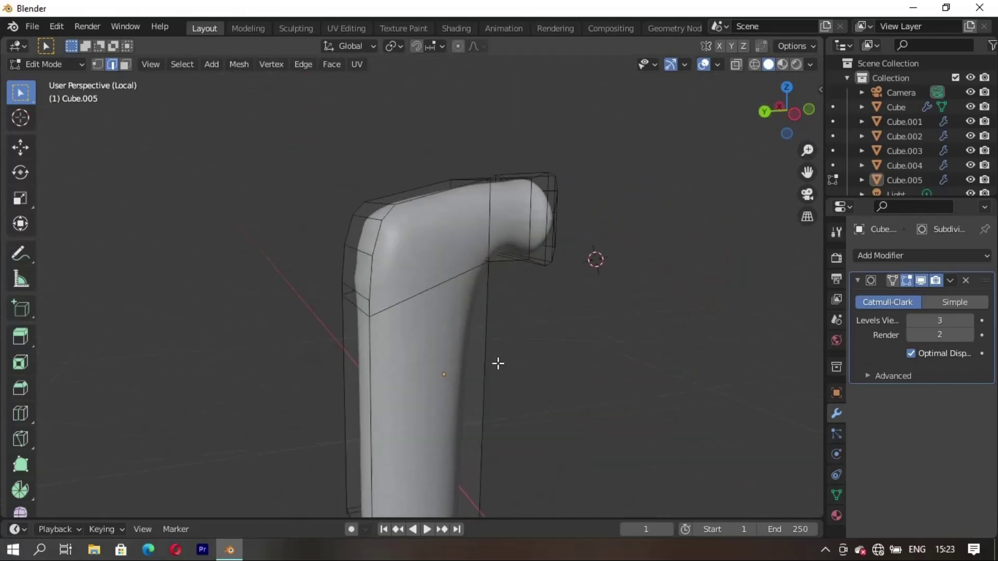
{"action": "scroll", "coordinate": [446, 352], "scroll_direction": "down", "scroll_amount": 2}
{"action": "key", "text": "KP_Divide"}
{"action": "scroll", "coordinate": [447, 352], "scroll_direction": "down", "scroll_amount": 5}
{"action": "mouse_move", "coordinate": [577, 345]}
{"action": "middle_mouse_down"}
{"action": "mouse_move", "coordinate": [528, 319]}
{"action": "mouse_move", "coordinate": [516, 283]}
{"action": "mouse_move", "coordinate": [634, 313]}
{"action": "mouse_move", "coordinate": [498, 170]}
{"action": "middle_mouse_up"}
{"action": "key", "text": "Tab"}
{"action": "left_click", "coordinate": [522, 260]}
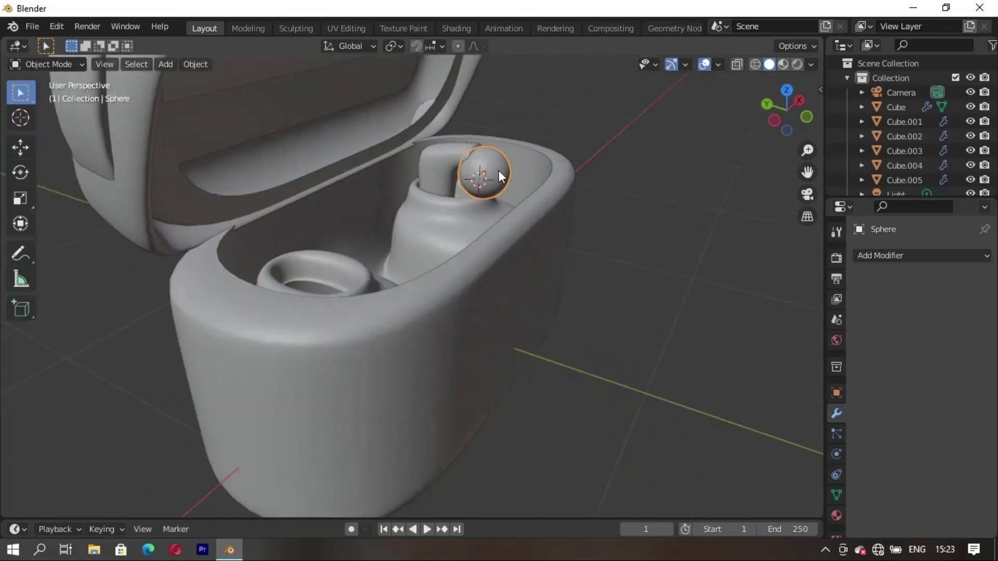
- Isolate the sphere in local view, after briefly isolating the case tub
{"action": "scroll", "coordinate": [401, 257], "scroll_direction": "up", "scroll_amount": 3}
{"action": "left_click", "coordinate": [404, 362]}
{"action": "key", "text": "KP_Divide"}
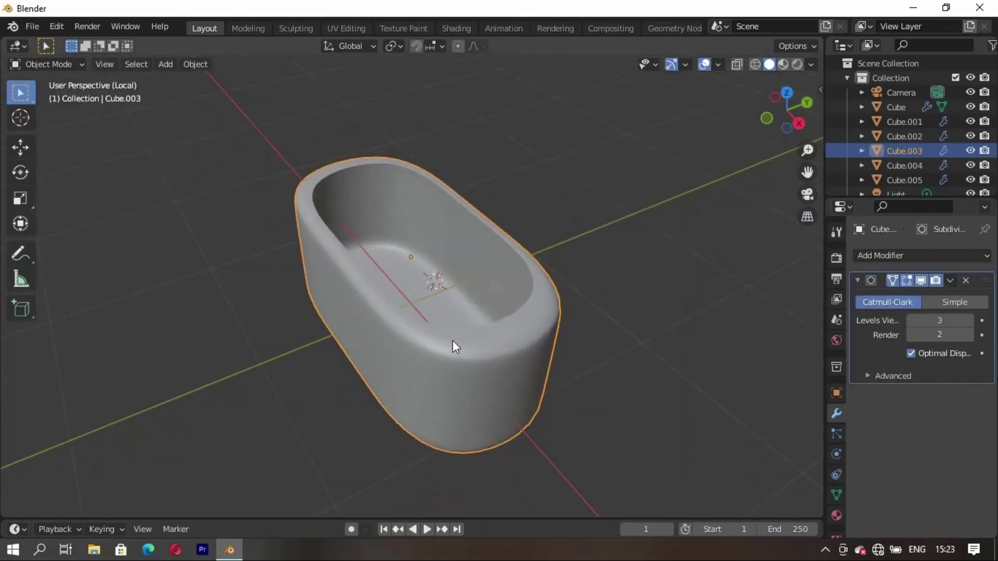
{"action": "key", "text": "KP_Divide"}
{"action": "left_click", "coordinate": [510, 329]}
{"action": "key", "text": "KP_Divide"}
{"action": "scroll", "coordinate": [483, 338], "scroll_direction": "up", "scroll_amount": 4}
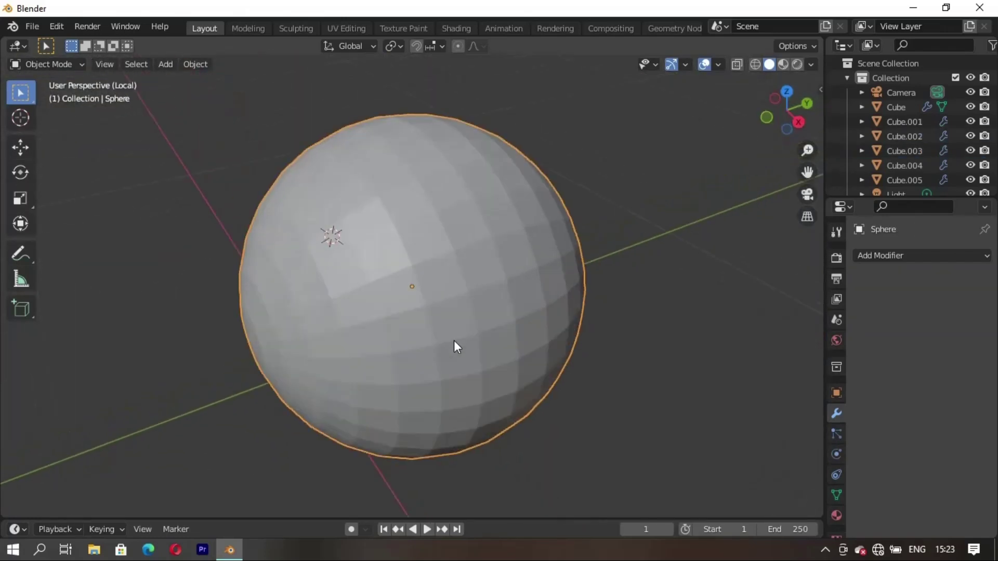
{"action": "mouse_move", "coordinate": [454, 341]}
{"action": "middle_mouse_down"}
{"action": "mouse_move", "coordinate": [388, 338]}
{"action": "mouse_move", "coordinate": [451, 303]}
{"action": "mouse_move", "coordinate": [434, 309]}
{"action": "mouse_move", "coordinate": [460, 268]}
{"action": "middle_mouse_up"}
- In Edit Mode, select the ring of faces around the sphere's pole
{"action": "key", "text": "Tab"}
{"action": "scroll", "coordinate": [482, 277], "scroll_direction": "up", "scroll_amount": 5}
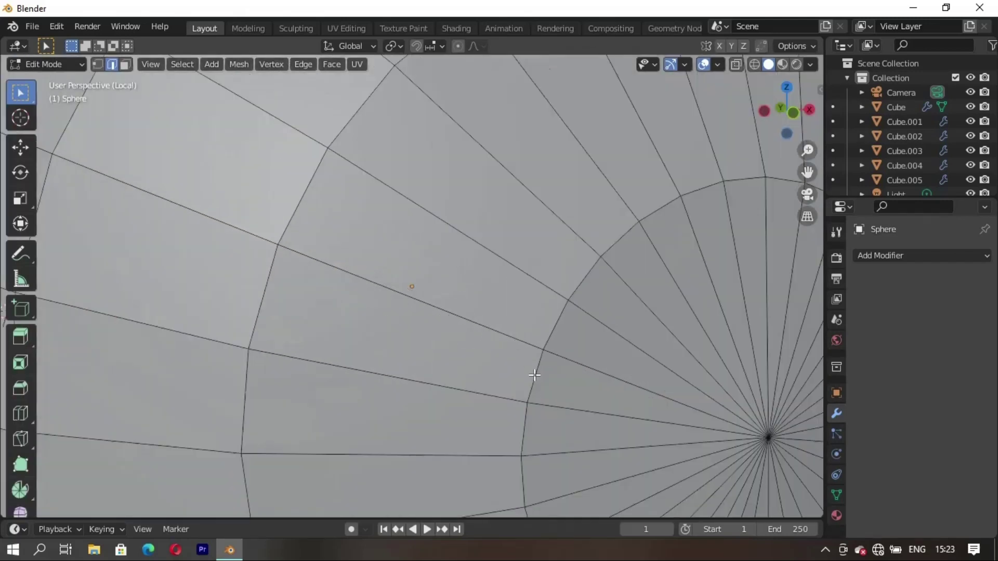
{"action": "middle_click_drag", "start_coordinate": [534, 374], "coordinate": [423, 301], "text": "shift"}
{"action": "left_click", "coordinate": [345, 180]}
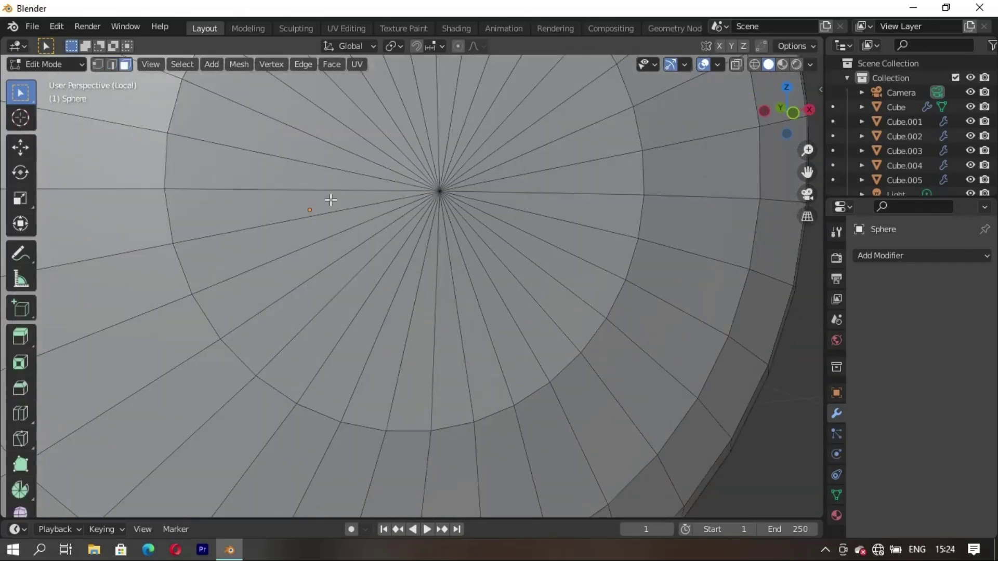
{"action": "left_click", "coordinate": [331, 200]}
{"action": "left_click", "coordinate": [331, 153], "text": "shift"}
{"action": "left_click", "coordinate": [338, 110], "text": "shift"}
{"action": "scroll", "coordinate": [360, 258], "scroll_direction": "down", "scroll_amount": 3}
{"action": "middle_click_drag", "start_coordinate": [382, 290], "coordinate": [392, 270]}
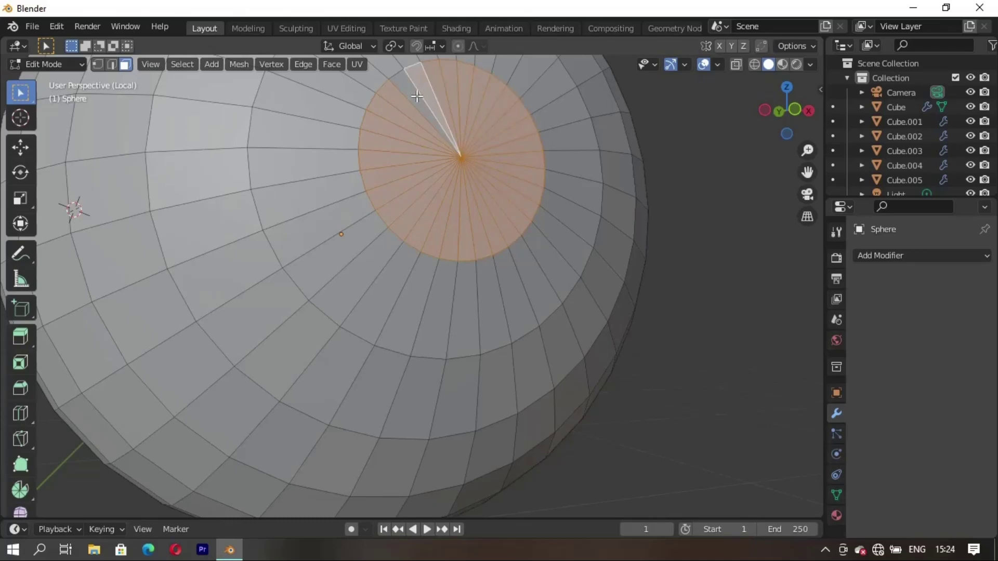
{"action": "scroll", "coordinate": [416, 96], "scroll_direction": "down", "scroll_amount": 3}
- Grow the pole selection and extrude it outward twice to form the nozzle
{"action": "key", "text": "ctrl+KP_Add"}
{"action": "key", "text": "ctrl+KP_Add"}
{"action": "key", "text": "ctrl+KP_Add"}
{"action": "scroll", "coordinate": [421, 338], "scroll_direction": "down", "scroll_amount": 1}
{"action": "mouse_move", "coordinate": [421, 338]}
{"action": "middle_mouse_down"}
{"action": "mouse_move", "coordinate": [481, 395]}
{"action": "mouse_move", "coordinate": [487, 427]}
{"action": "middle_mouse_up"}
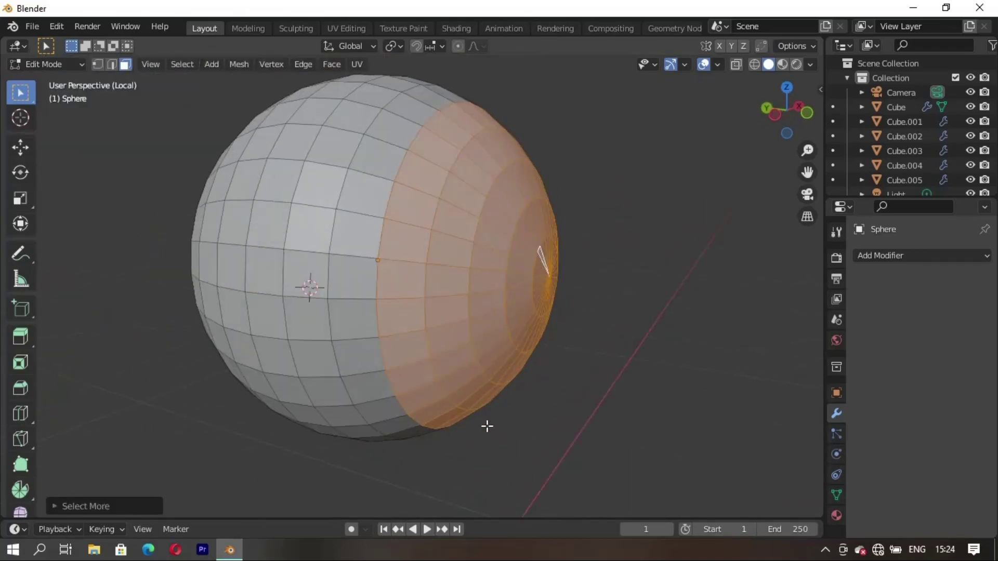
{"action": "key", "text": "e"}
{"action": "left_click", "coordinate": [535, 441]}
{"action": "mouse_move", "coordinate": [546, 443]}
{"action": "middle_mouse_down"}
{"action": "mouse_move", "coordinate": [466, 423]}
{"action": "mouse_move", "coordinate": [508, 444]}
{"action": "mouse_move", "coordinate": [468, 446]}
{"action": "mouse_move", "coordinate": [562, 463]}
{"action": "middle_mouse_up"}
{"action": "key", "text": "e"}
{"action": "left_click", "coordinate": [544, 446]}
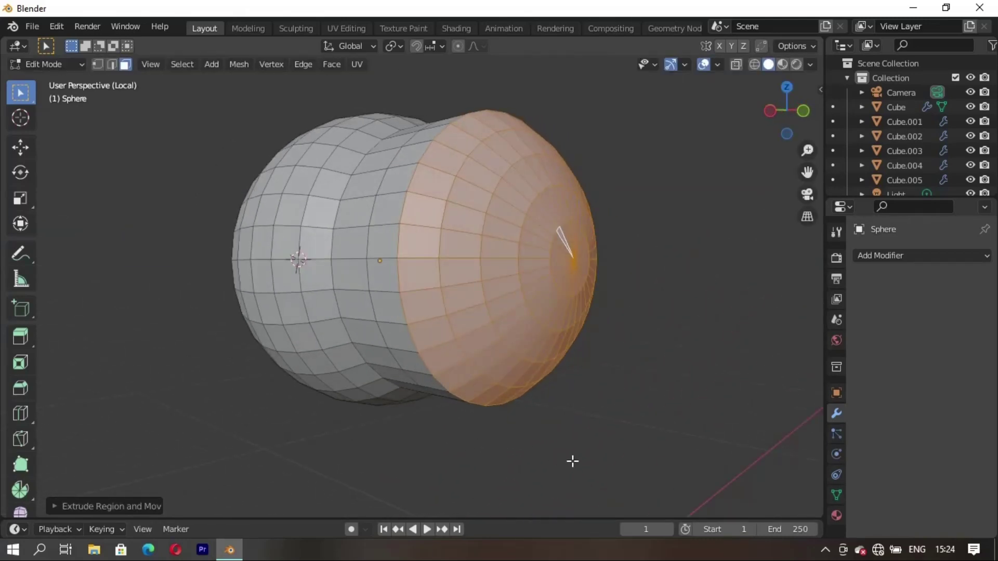
- Scale the nozzle's end faces down into a narrow tapered tip
{"action": "key", "text": "s"}
{"action": "left_click", "coordinate": [526, 390]}
{"action": "left_click", "coordinate": [523, 404]}
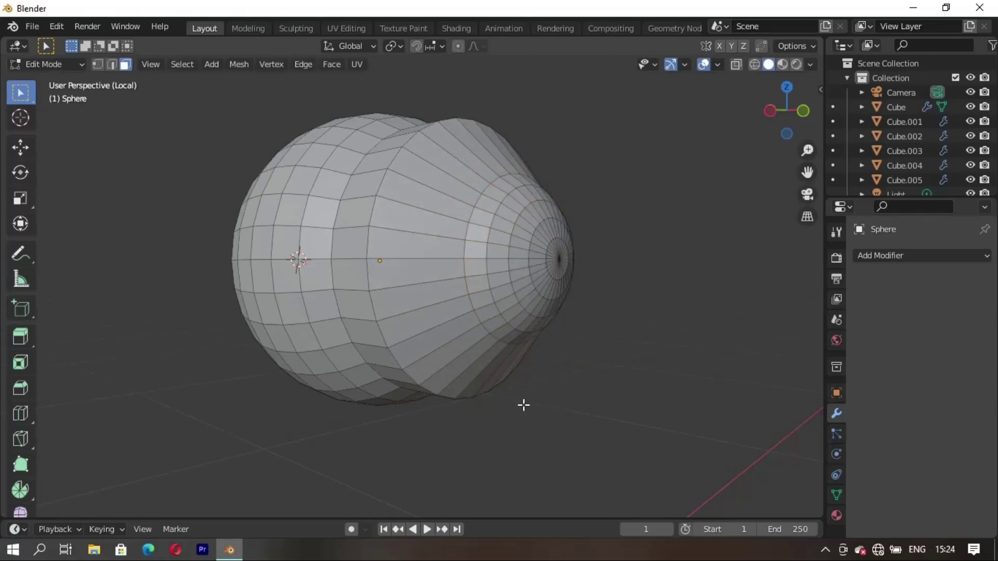
{"action": "key", "text": "ctrl+z"}
- Recess the tip by extruding it inward, and add a Subdivision Surface modifier
{"action": "key", "text": "e"}
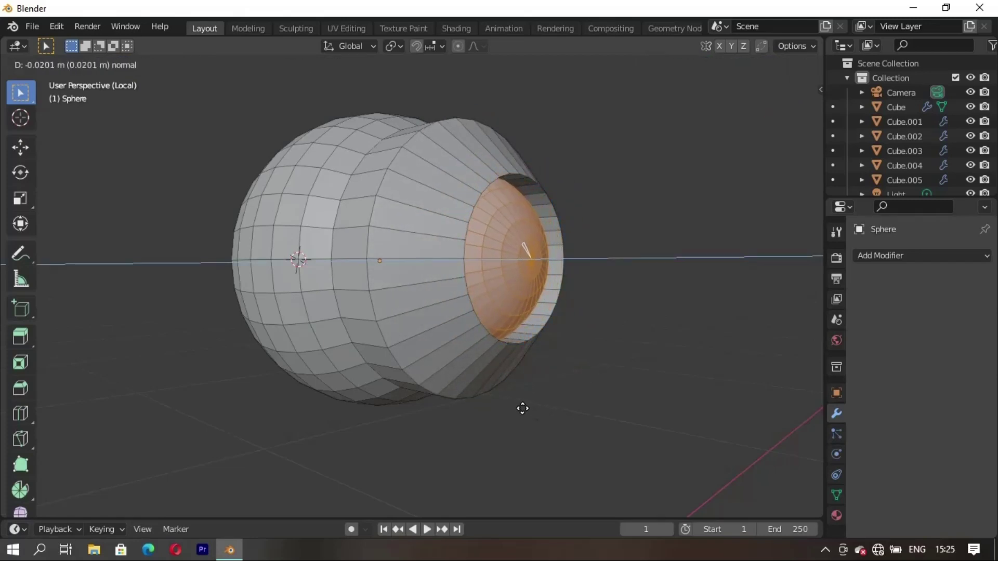
{"action": "left_click", "coordinate": [522, 409]}
{"action": "mouse_move", "coordinate": [522, 409]}
{"action": "middle_mouse_down"}
{"action": "mouse_move", "coordinate": [436, 376]}
{"action": "mouse_move", "coordinate": [570, 367]}
{"action": "mouse_move", "coordinate": [728, 385]}
{"action": "middle_mouse_up"}
{"action": "left_click", "coordinate": [883, 255]}
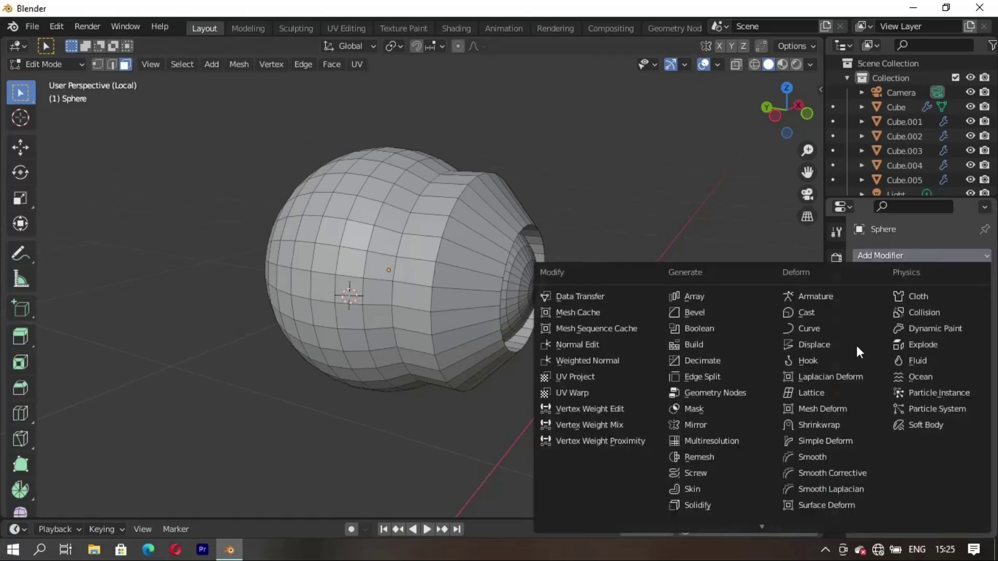
{"action": "left_click", "coordinate": [717, 516]}
{"action": "middle_click_drag", "start_coordinate": [623, 364], "coordinate": [475, 379]}
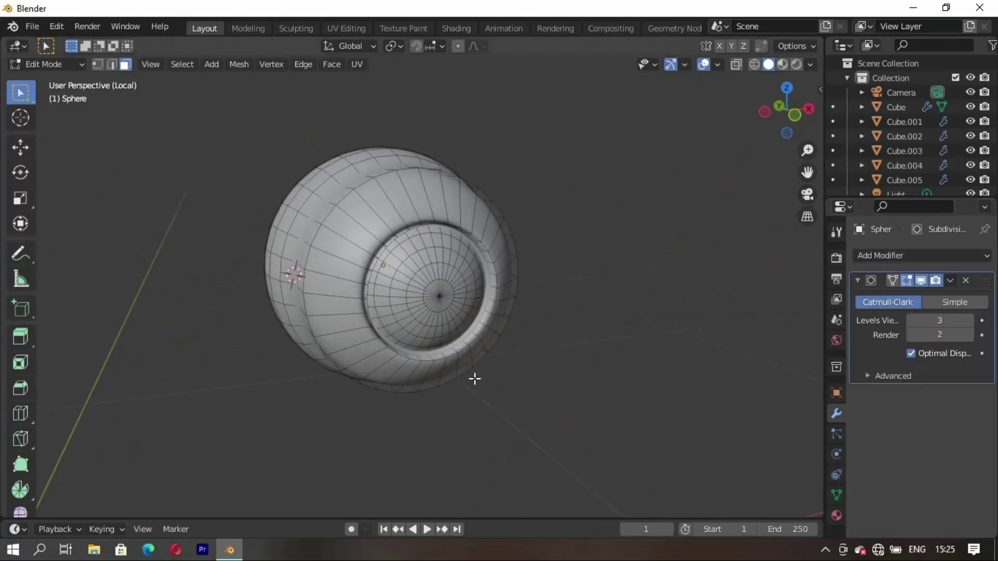
- Apply Shade Smooth to the earbud sphere
{"action": "key", "text": "Tab"}
{"action": "right_click", "coordinate": [572, 228]}
{"action": "left_click", "coordinate": [615, 229]}
{"action": "mouse_move", "coordinate": [615, 230]}
{"action": "middle_mouse_down"}
{"action": "mouse_move", "coordinate": [297, 302]}
{"action": "mouse_move", "coordinate": [240, 252]}
{"action": "mouse_move", "coordinate": [200, 268]}
{"action": "mouse_move", "coordinate": [590, 265]}
{"action": "mouse_move", "coordinate": [540, 304]}
{"action": "mouse_move", "coordinate": [443, 278]}
{"action": "middle_mouse_up"}
- Slide the selected edge loop along the nozzle surface to tighten it
{"action": "key", "text": "Tab"}
{"action": "key", "text": "Tab"}
{"action": "key", "text": "Tab"}
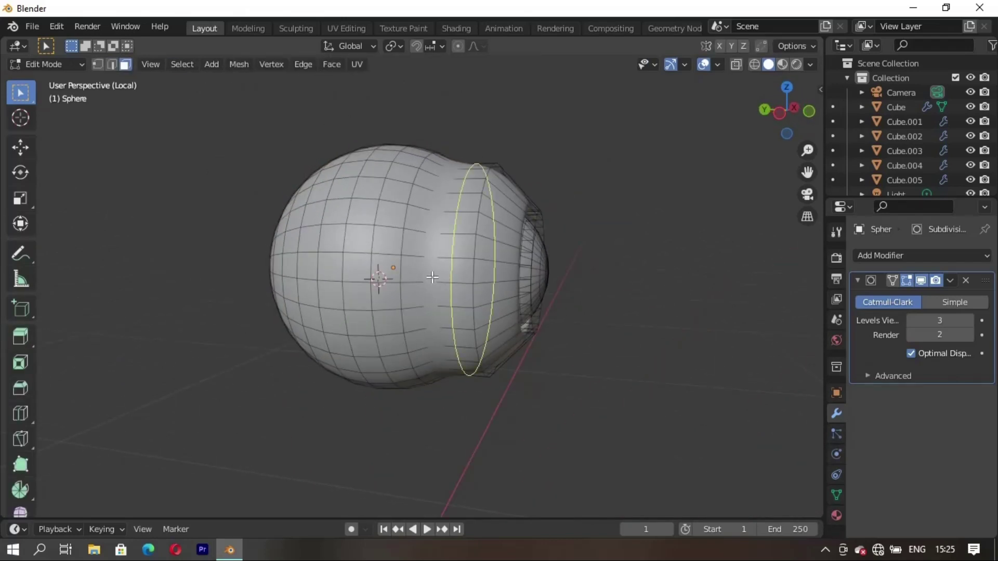
{"action": "key", "text": "g"}
{"action": "key", "text": "g"}
{"action": "left_click", "coordinate": [509, 283]}
{"action": "key", "text": "Tab"}
{"action": "middle_click_drag", "start_coordinate": [479, 307], "coordinate": [341, 311]}
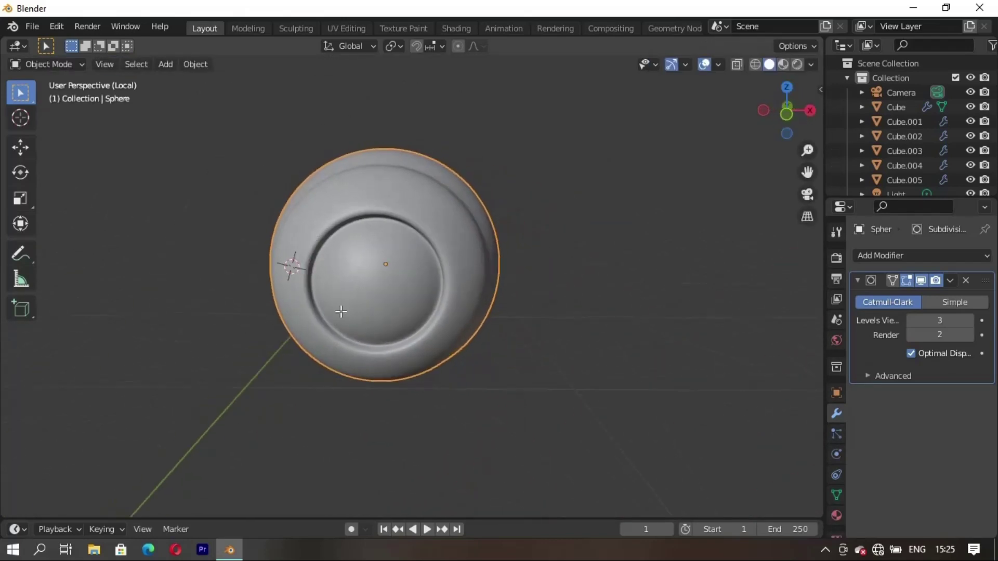
{"action": "key", "text": "Tab"}
{"action": "scroll", "coordinate": [691, 245], "scroll_direction": "up", "scroll_amount": 3}
{"action": "mouse_move", "coordinate": [691, 245]}
{"action": "middle_mouse_down"}
{"action": "mouse_move", "coordinate": [423, 301]}
{"action": "mouse_move", "coordinate": [348, 304]}
{"action": "mouse_move", "coordinate": [534, 161]}
{"action": "middle_mouse_up"}
{"action": "key", "text": "Tab"}
{"action": "key", "text": "Tab"}
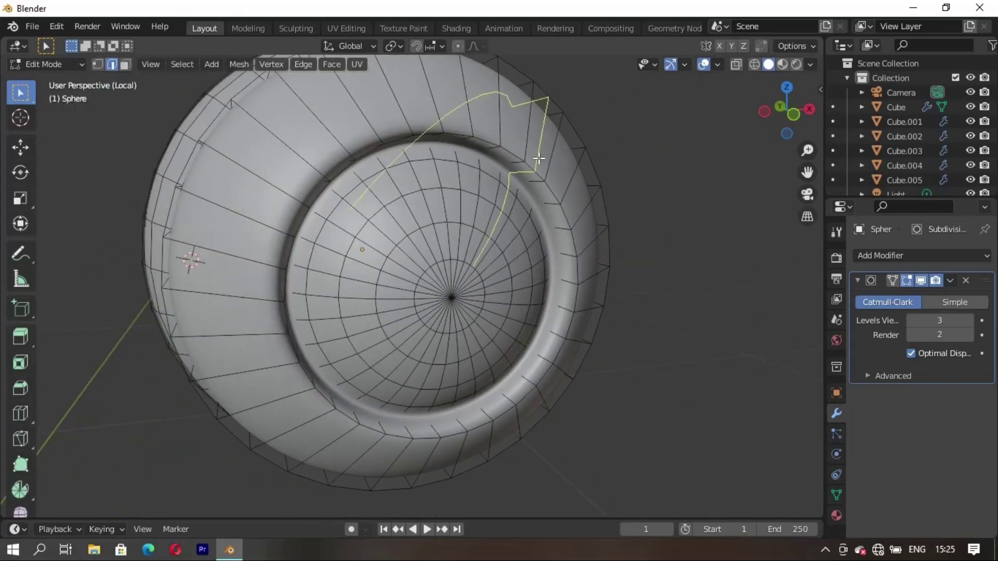
- Add an edge loop around the nozzle opening rim and slide it into place
{"action": "left_click", "coordinate": [539, 159]}
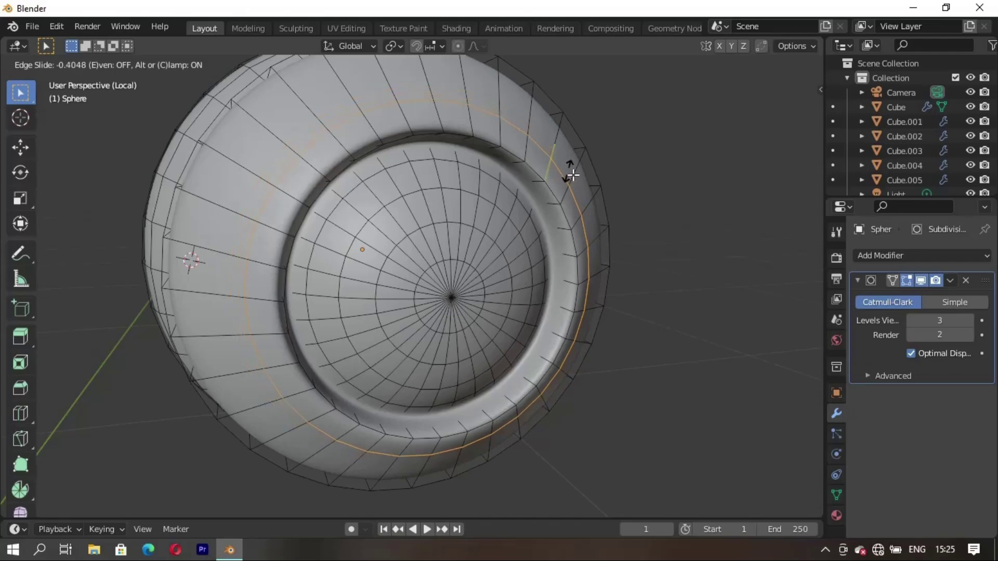
{"action": "left_click", "coordinate": [617, 150]}
{"action": "mouse_move", "coordinate": [617, 150]}
{"action": "middle_mouse_down"}
{"action": "mouse_move", "coordinate": [519, 312]}
{"action": "mouse_move", "coordinate": [264, 402]}
{"action": "mouse_move", "coordinate": [410, 427]}
{"action": "middle_mouse_up"}
{"action": "scroll", "coordinate": [513, 341], "scroll_direction": "down", "scroll_amount": 4}
{"action": "key", "text": "Tab"}
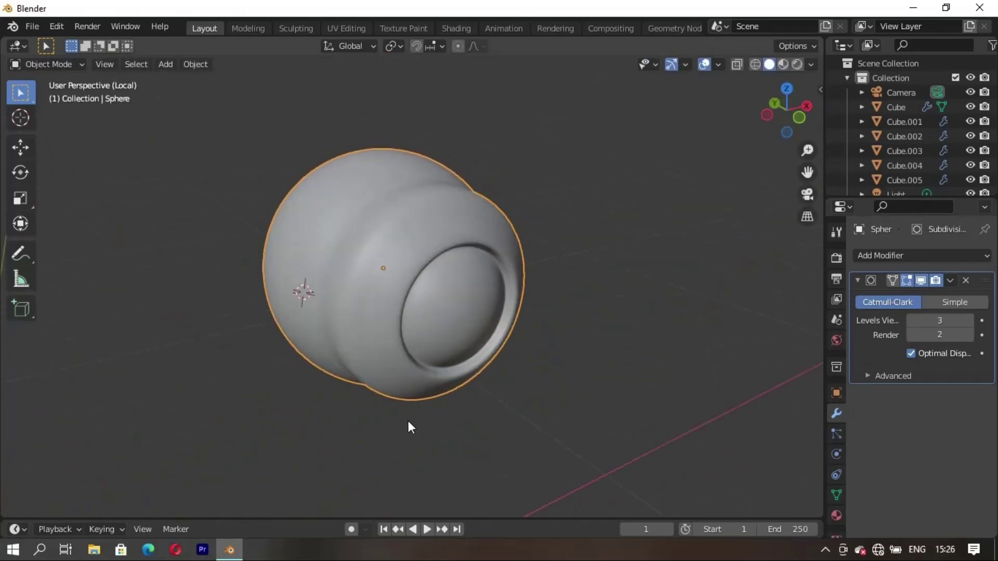
{"action": "key", "text": "Tab"}
{"action": "key", "text": "Tab"}
{"action": "key", "text": "Tab"}
{"action": "key", "text": "Tab"}
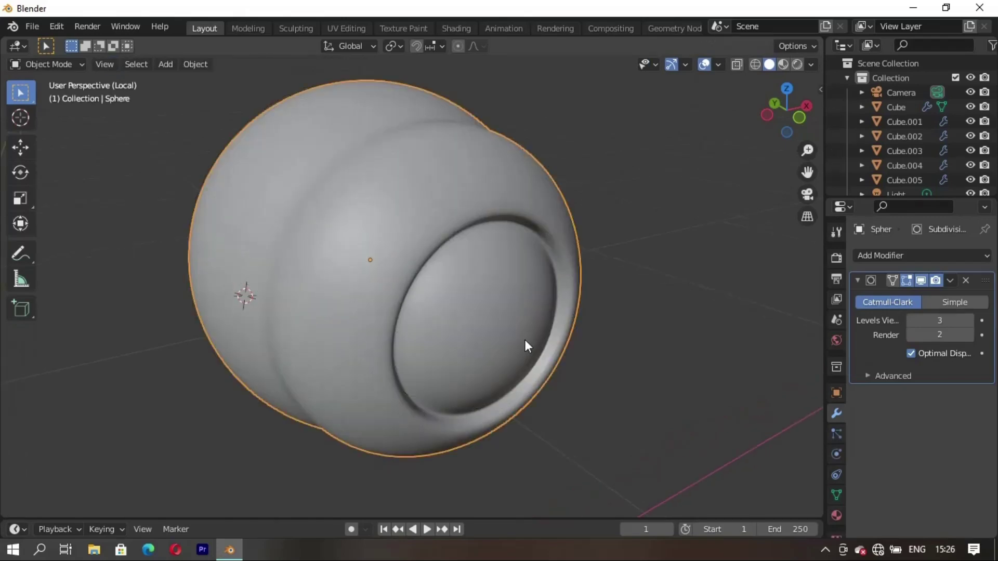
{"action": "key", "text": "Tab"}
{"action": "middle_click_drag", "start_coordinate": [490, 349], "coordinate": [412, 302]}
{"action": "scroll", "coordinate": [412, 301], "scroll_direction": "up", "scroll_amount": 5}
{"action": "middle_click_drag", "start_coordinate": [482, 351], "coordinate": [555, 362]}
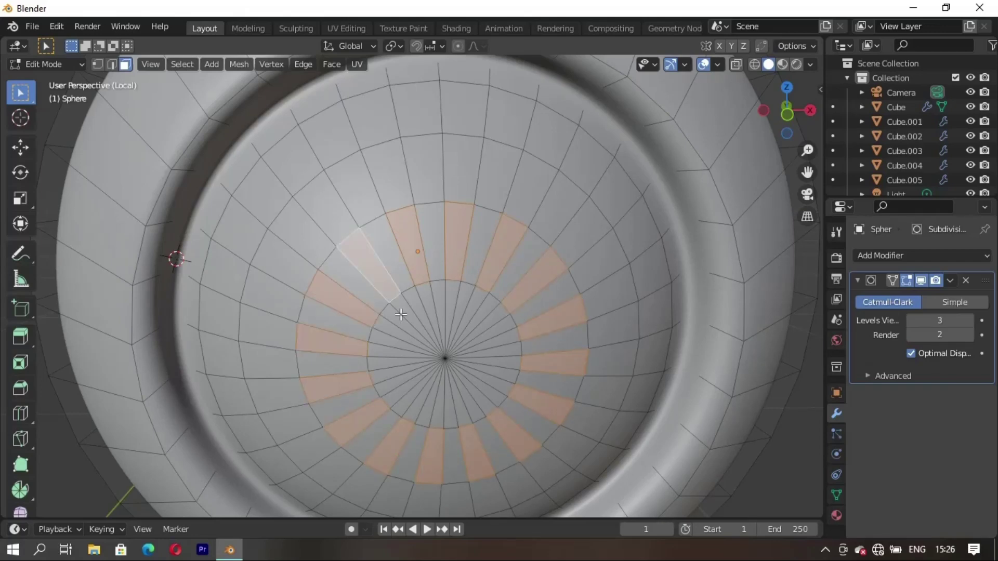
- Show subdivision on the edit cage, then inset and push in the selected cap faces as vents
{"action": "scroll", "coordinate": [401, 313], "scroll_direction": "down", "scroll_amount": 4}
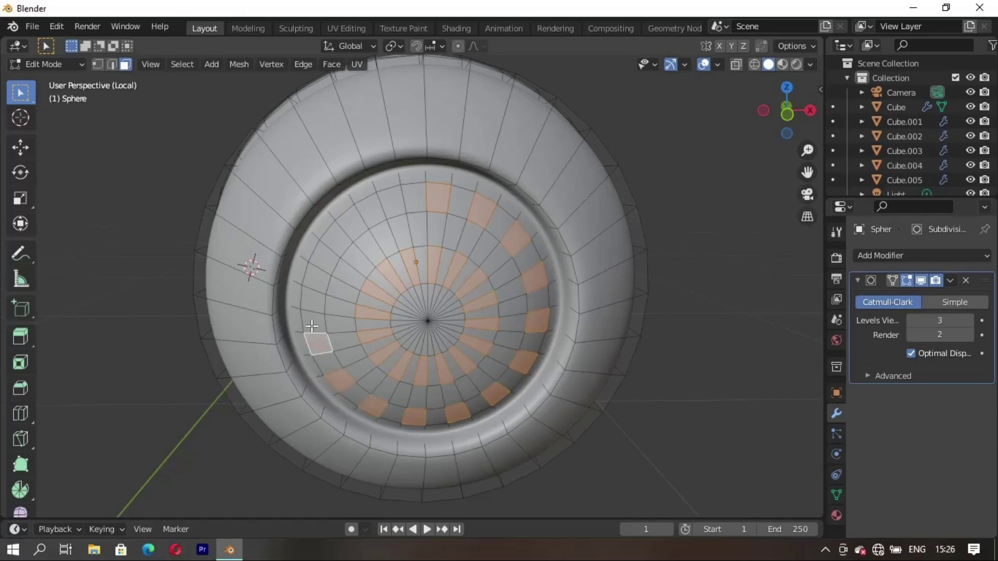
{"action": "middle_click_drag", "start_coordinate": [426, 334], "coordinate": [467, 291]}
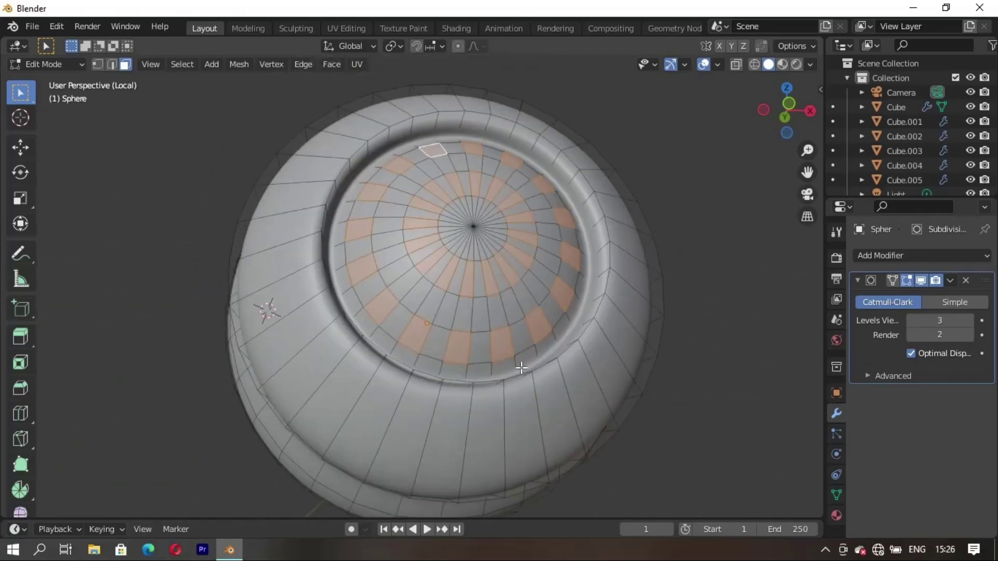
{"action": "left_click", "coordinate": [892, 280]}
{"action": "middle_click_drag", "start_coordinate": [513, 416], "coordinate": [526, 432]}
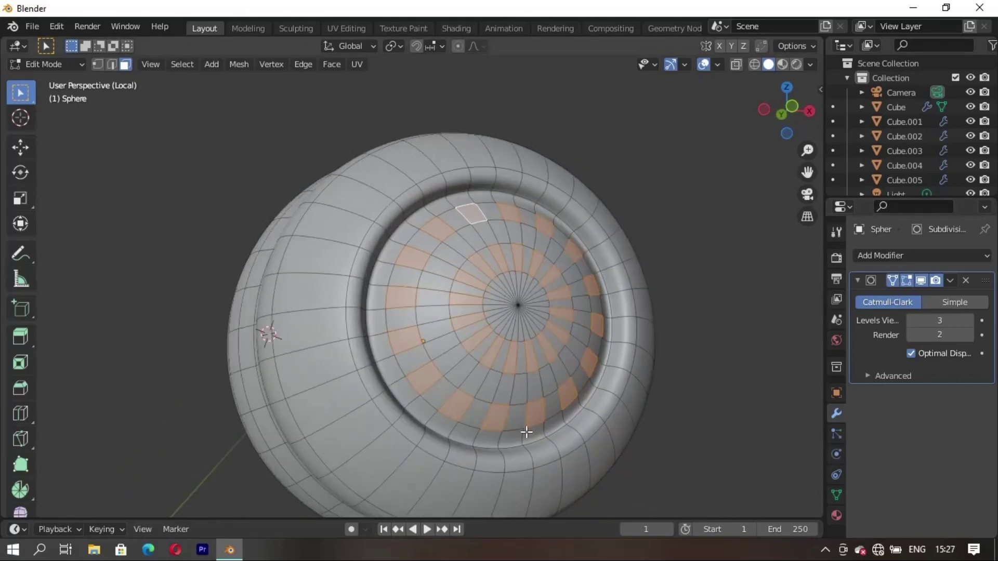
{"action": "key", "text": "i"}
{"action": "left_click", "coordinate": [523, 428]}
{"action": "key", "text": "e"}
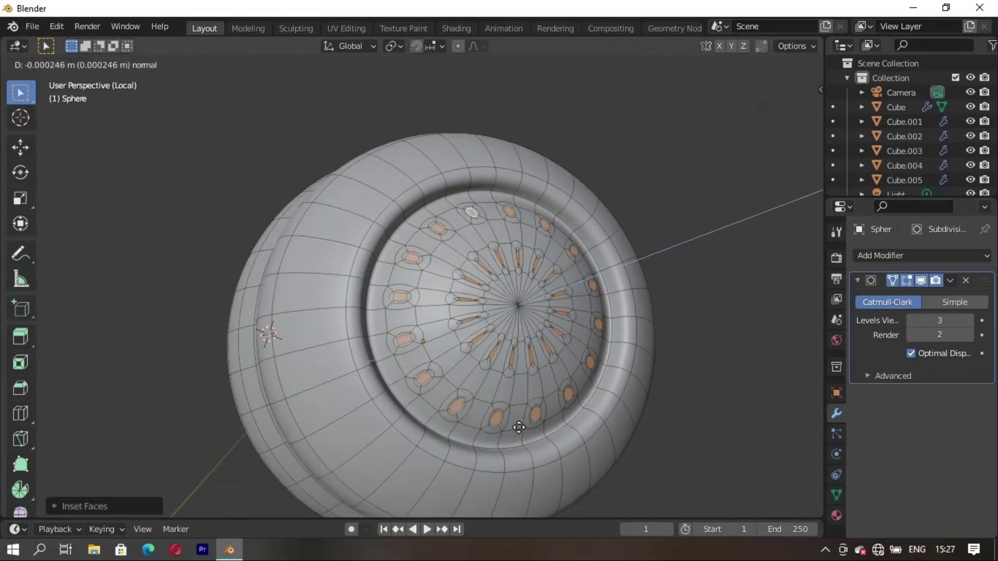
{"action": "left_click", "coordinate": [524, 417]}
{"action": "scroll", "coordinate": [491, 440], "scroll_direction": "down", "scroll_amount": 3}
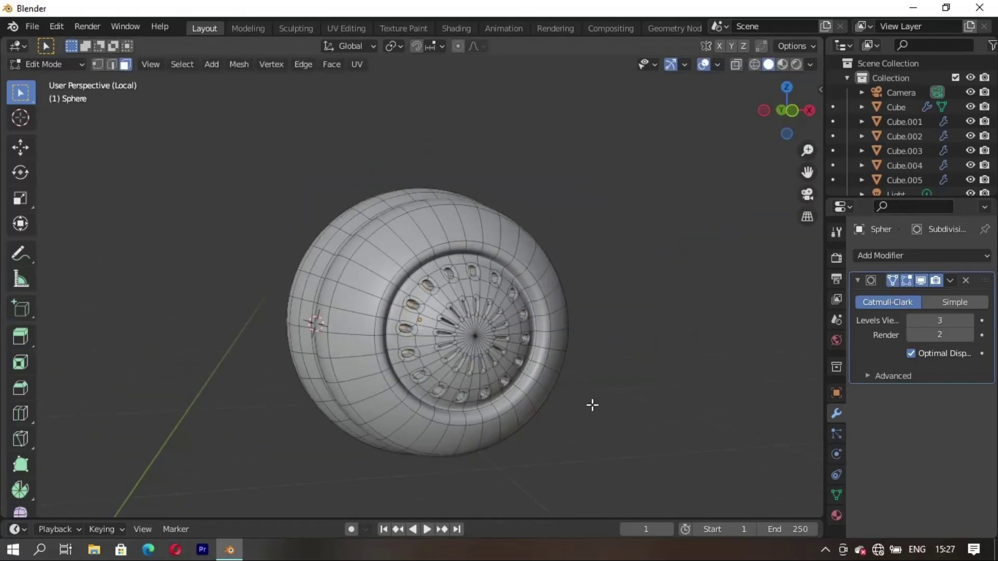
- Orbit around the finished vented earbud head in object mode
{"action": "key", "text": "Tab"}
{"action": "mouse_move", "coordinate": [484, 418]}
{"action": "middle_mouse_down"}
{"action": "mouse_move", "coordinate": [603, 397]}
{"action": "mouse_move", "coordinate": [489, 359]}
{"action": "mouse_move", "coordinate": [524, 404]}
{"action": "middle_mouse_up"}
{"action": "scroll", "coordinate": [489, 359], "scroll_direction": "up", "scroll_amount": 3}
{"action": "scroll", "coordinate": [524, 404], "scroll_direction": "down", "scroll_amount": 3}
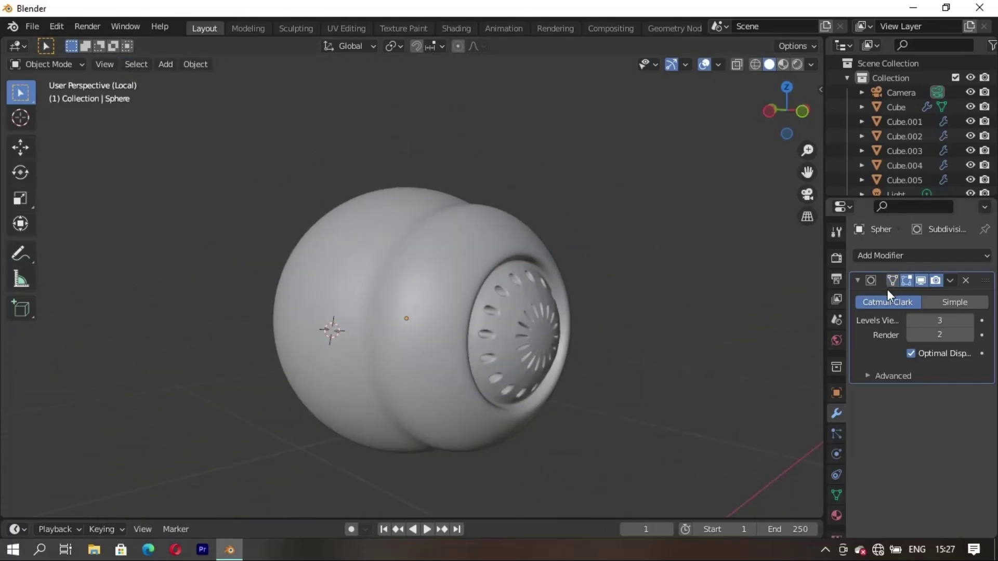
{"action": "key", "text": "Tab"}
{"action": "mouse_move", "coordinate": [467, 389]}
{"action": "middle_mouse_down"}
{"action": "mouse_move", "coordinate": [563, 392]}
{"action": "mouse_move", "coordinate": [534, 426]}
{"action": "mouse_move", "coordinate": [670, 429]}
{"action": "mouse_move", "coordinate": [585, 173]}
{"action": "mouse_move", "coordinate": [528, 182]}
{"action": "mouse_move", "coordinate": [619, 203]}
{"action": "middle_mouse_up"}
- Leave local view and move the earbud along Y toward the middle of the case
{"action": "key", "text": "KP_Divide"}
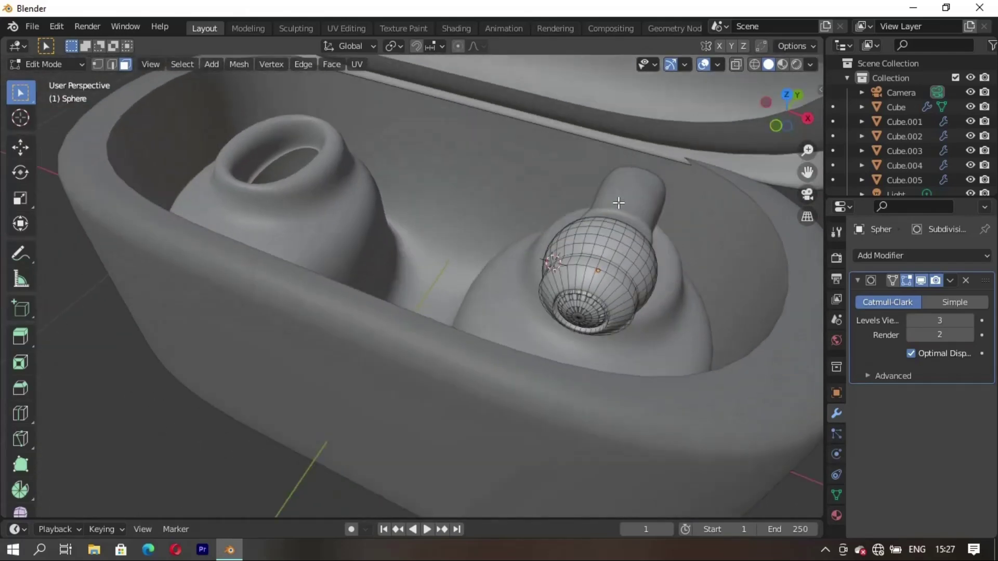
{"action": "scroll", "coordinate": [516, 297], "scroll_direction": "down", "scroll_amount": 3}
{"action": "key", "text": "Tab"}
{"action": "middle_click_drag", "start_coordinate": [516, 297], "coordinate": [529, 182]}
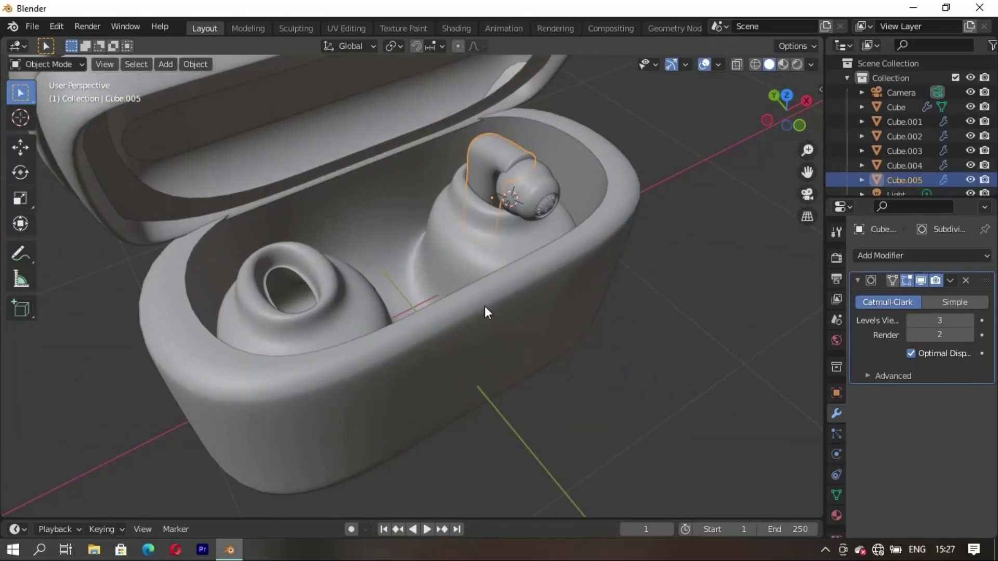
{"action": "key", "text": "g"}
{"action": "key", "text": "y"}
{"action": "left_click", "coordinate": [359, 322]}
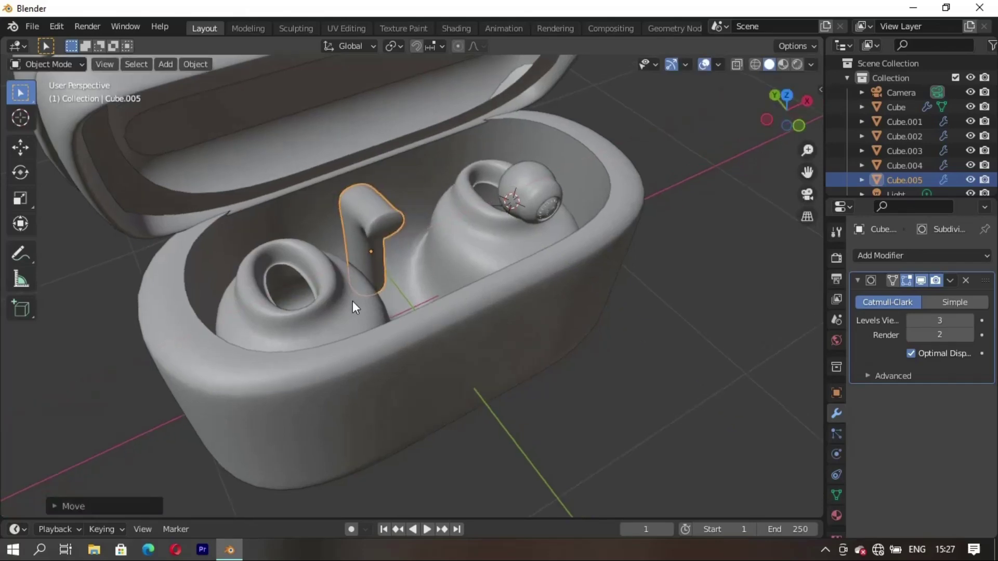
{"action": "mouse_move", "coordinate": [352, 300]}
{"action": "middle_mouse_down"}
{"action": "mouse_move", "coordinate": [329, 301]}
{"action": "mouse_move", "coordinate": [497, 344]}
{"action": "mouse_move", "coordinate": [519, 304]}
{"action": "mouse_move", "coordinate": [578, 294]}
{"action": "mouse_move", "coordinate": [423, 297]}
{"action": "mouse_move", "coordinate": [581, 297]}
{"action": "mouse_move", "coordinate": [443, 330]}
{"action": "middle_mouse_up"}
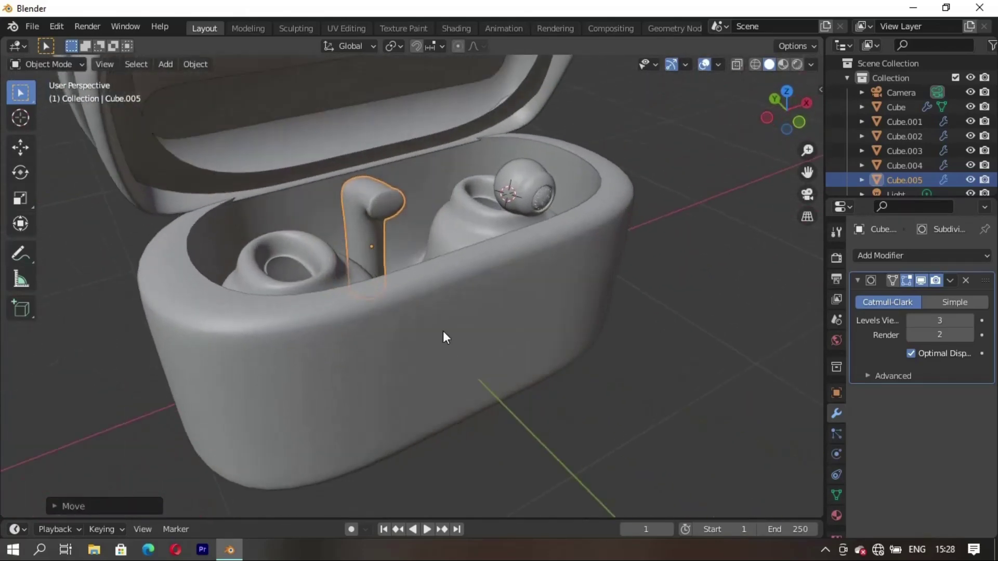
- Add a cylinder, shrink it, and stretch it along Z into a tall thin stem
{"action": "key", "text": "shift+a"}
{"action": "left_click", "coordinate": [500, 313]}
{"action": "key", "text": "s"}
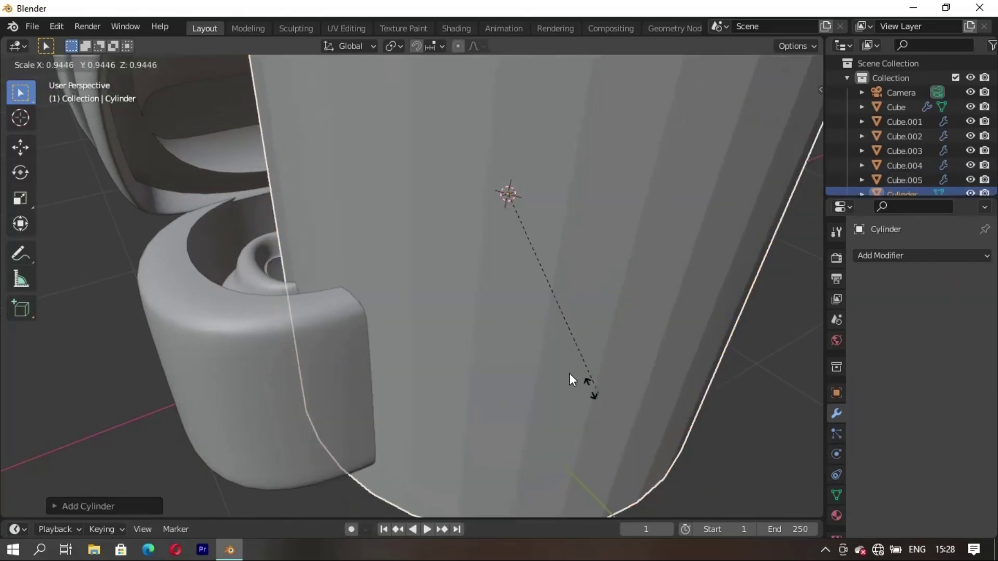
{"action": "left_click", "coordinate": [505, 176]}
{"action": "key", "text": "s"}
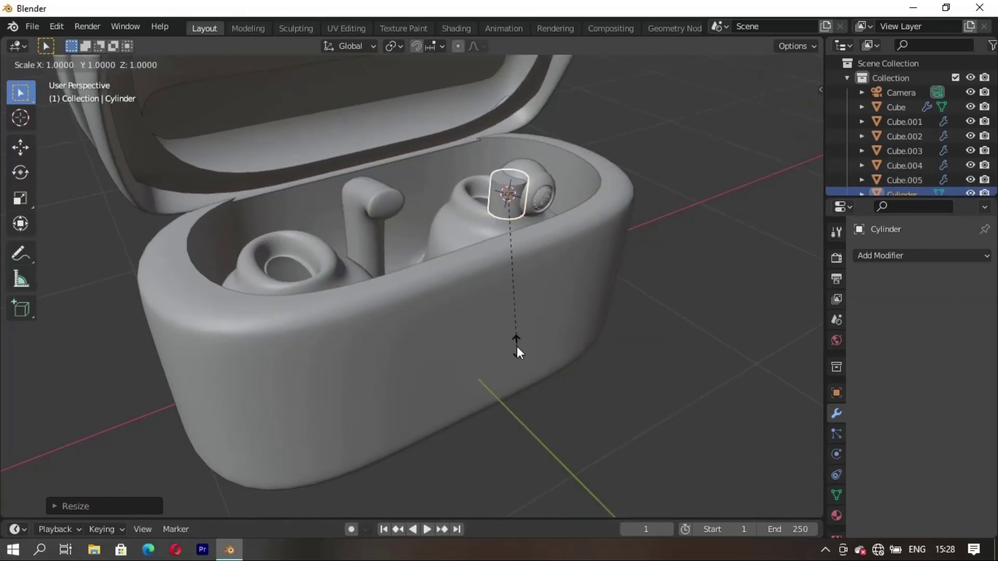
{"action": "key", "text": "z"}
{"action": "left_click", "coordinate": [494, 193]}
{"action": "scroll", "coordinate": [419, 205], "scroll_direction": "up", "scroll_amount": 3}
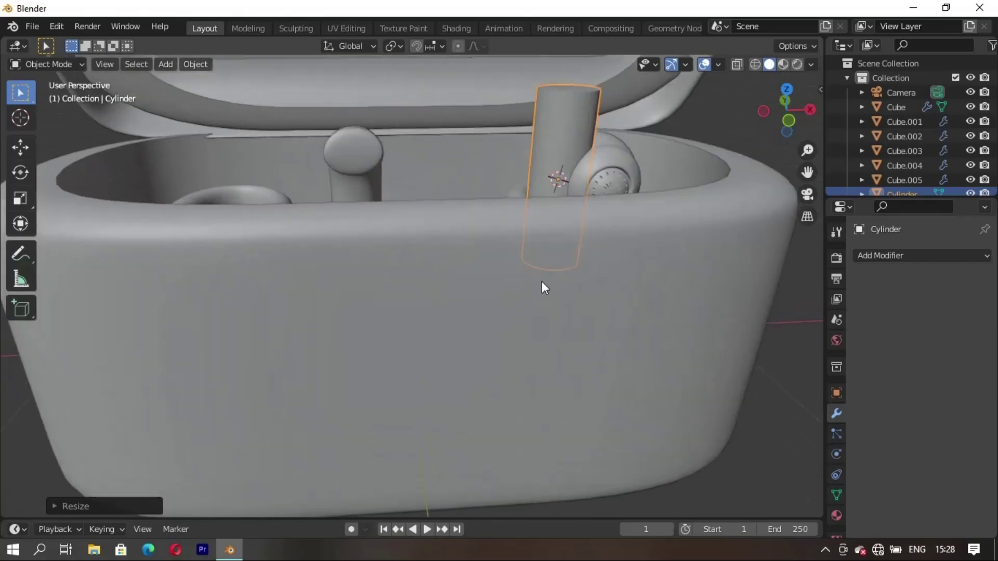
{"action": "middle_click_drag", "start_coordinate": [541, 282], "coordinate": [374, 288]}
- Position the cylinder stem by moving it along X and then Z
{"action": "key", "text": "g"}
{"action": "key", "text": "x"}
{"action": "left_click", "coordinate": [410, 283]}
{"action": "key", "text": "g"}
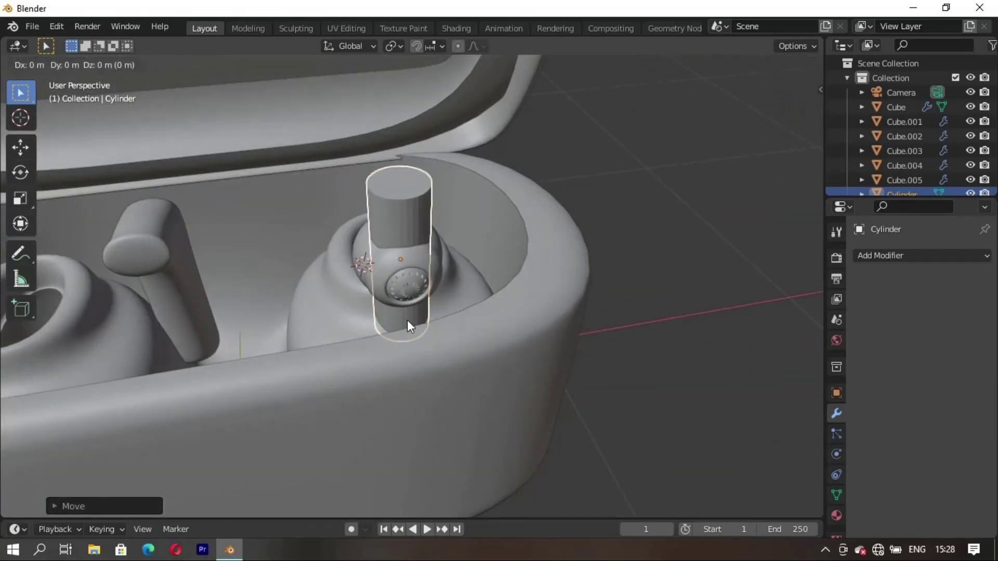
{"action": "key", "text": "z"}
{"action": "left_click", "coordinate": [352, 286]}
{"action": "middle_click_drag", "start_coordinate": [353, 286], "coordinate": [428, 239]}
- Raise the sphere head along Z and shift it along Y to sit atop the stem
{"action": "left_click", "coordinate": [428, 239]}
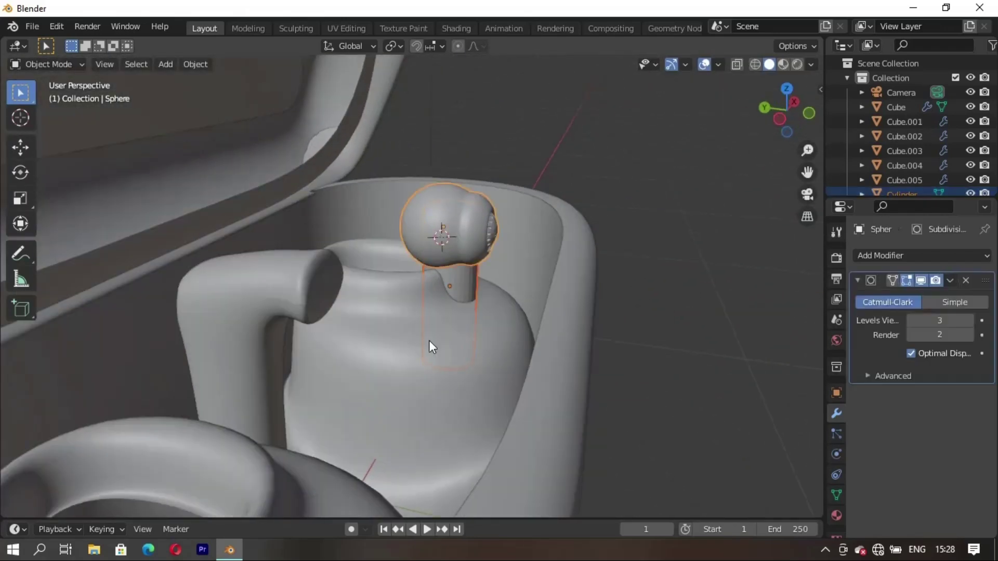
{"action": "key", "text": "g"}
{"action": "key", "text": "z"}
{"action": "left_click", "coordinate": [426, 282]}
{"action": "key", "text": "g"}
{"action": "key", "text": "y"}
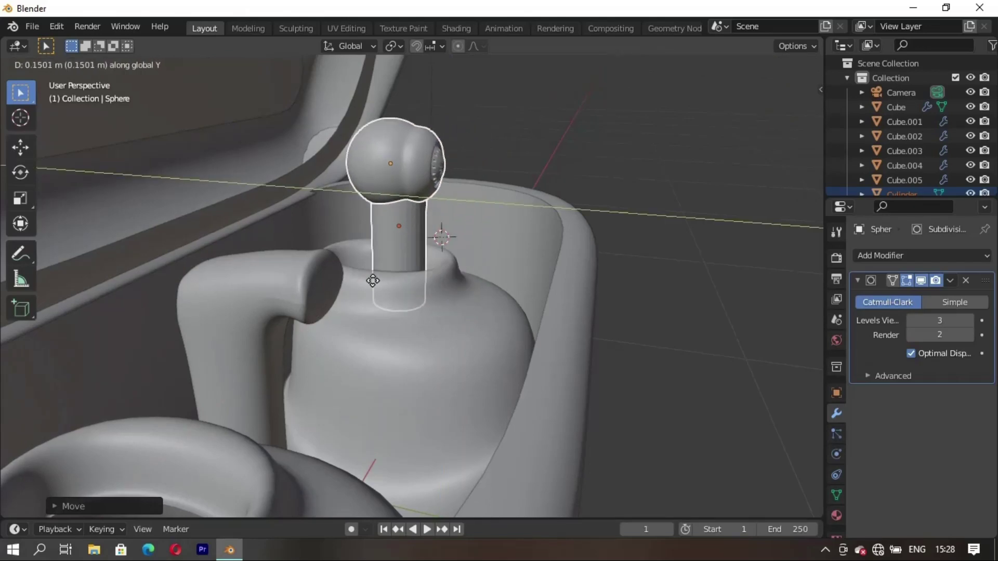
{"action": "left_click", "coordinate": [372, 279]}
{"action": "mouse_move", "coordinate": [372, 278]}
{"action": "middle_mouse_down"}
{"action": "mouse_move", "coordinate": [324, 336]}
{"action": "mouse_move", "coordinate": [417, 286]}
{"action": "mouse_move", "coordinate": [390, 238]}
{"action": "mouse_move", "coordinate": [401, 247]}
{"action": "mouse_move", "coordinate": [408, 203]}
{"action": "middle_mouse_up"}
{"action": "scroll", "coordinate": [387, 257], "scroll_direction": "up", "scroll_amount": 2}
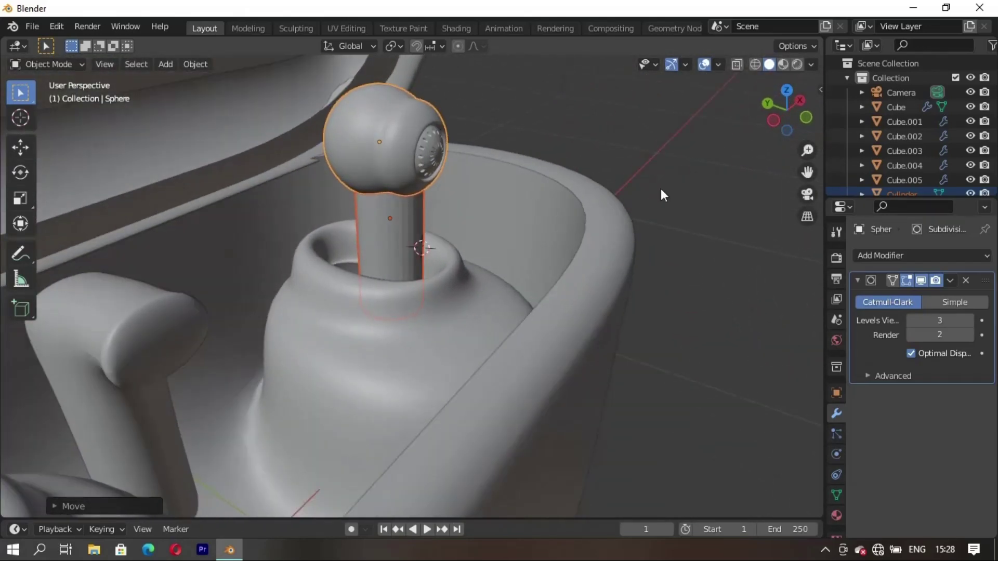
{"action": "left_click", "coordinate": [902, 193]}
- Turn on Auto Smooth for the cylinder, then isolate it in Edit Mode
{"action": "left_click", "coordinate": [836, 494]}
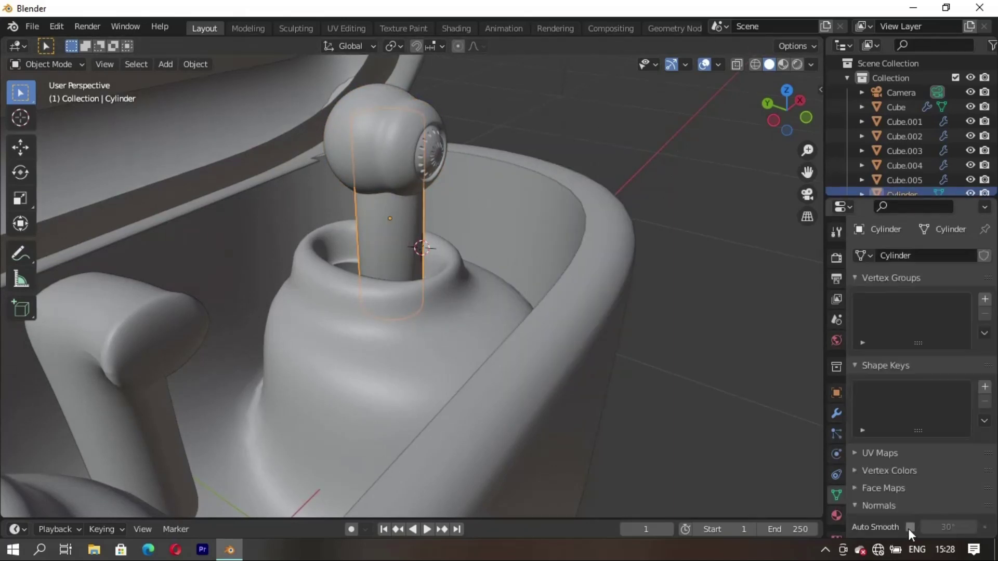
{"action": "left_click", "coordinate": [910, 528]}
{"action": "key", "text": "Tab"}
{"action": "middle_click_drag", "start_coordinate": [403, 220], "coordinate": [361, 214]}
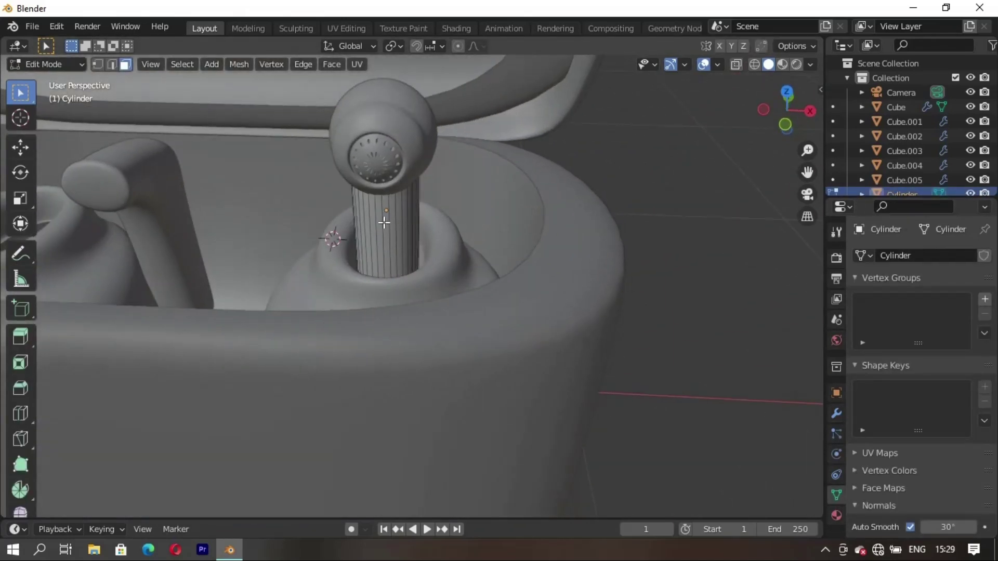
{"action": "key", "text": "KP_Divide"}
{"action": "middle_click_drag", "start_coordinate": [393, 316], "coordinate": [399, 339]}
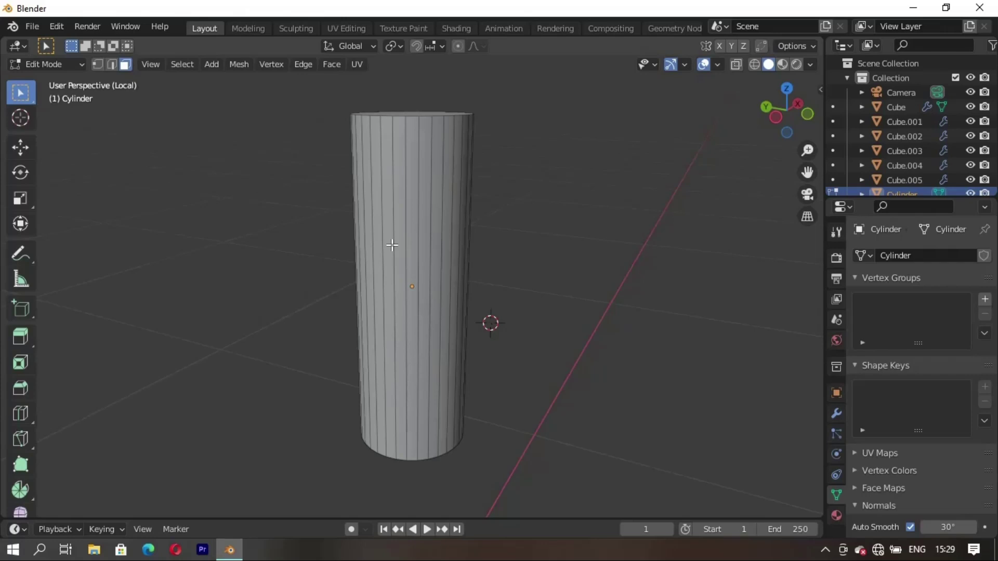
- Add two loop cuts on the cylinder and scale them inward to form a waist
{"action": "key", "text": "ctrl+r"}
{"action": "left_click", "coordinate": [411, 287]}
{"action": "left_click", "coordinate": [426, 200]}
{"action": "key", "text": "s"}
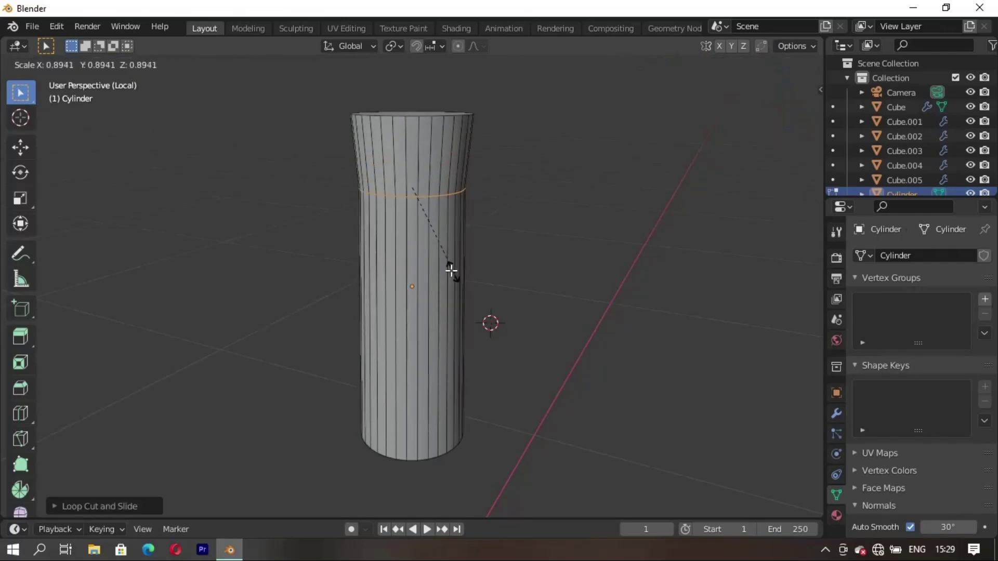
{"action": "left_click", "coordinate": [525, 253]}
{"action": "left_click", "coordinate": [414, 351]}
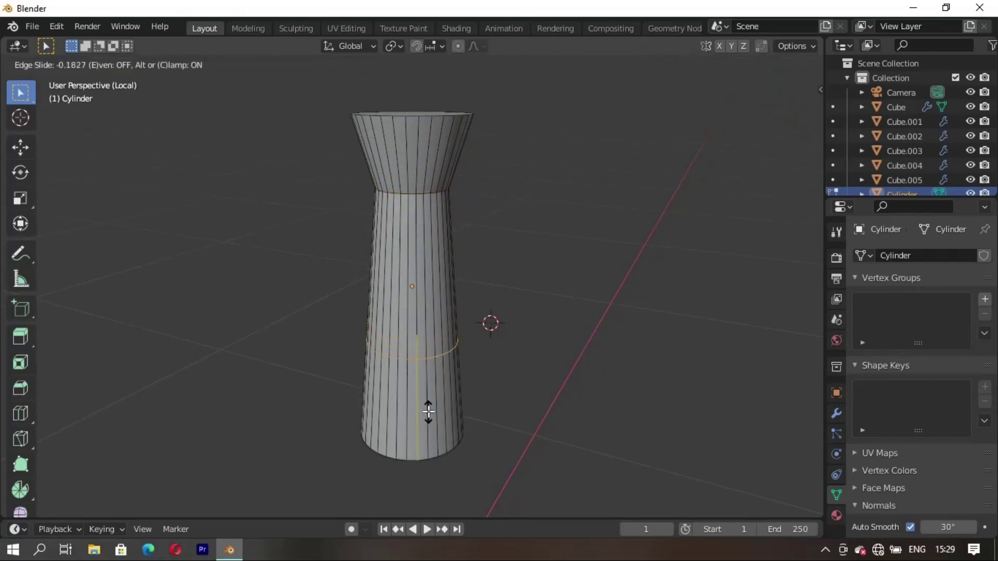
{"action": "left_click", "coordinate": [464, 435]}
{"action": "key", "text": "s"}
{"action": "left_click", "coordinate": [440, 424]}
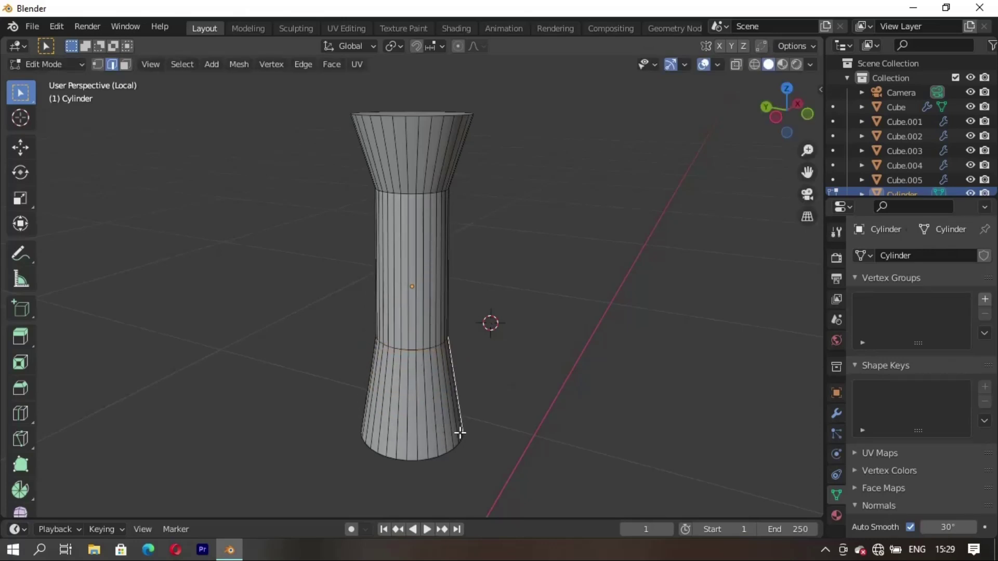
{"action": "mouse_move", "coordinate": [461, 432]}
{"action": "middle_mouse_down"}
{"action": "mouse_move", "coordinate": [439, 454]}
{"action": "mouse_move", "coordinate": [484, 432]}
{"action": "mouse_move", "coordinate": [454, 314]}
{"action": "middle_mouse_up"}
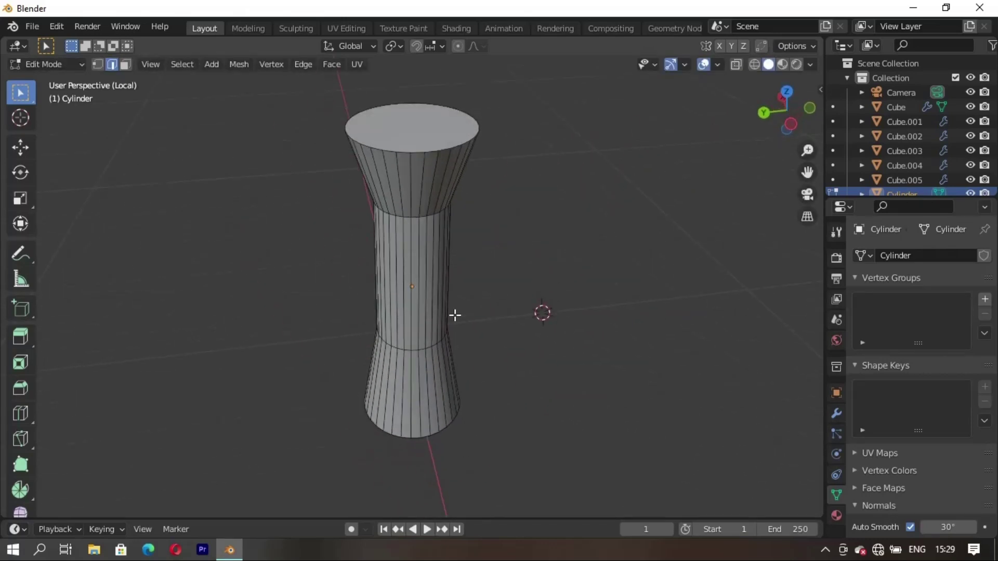
- Add a Subdivision Surface modifier with viewport levels set to 3
{"action": "left_click", "coordinate": [836, 413]}
{"action": "left_click", "coordinate": [922, 255]}
{"action": "left_click", "coordinate": [705, 515]}
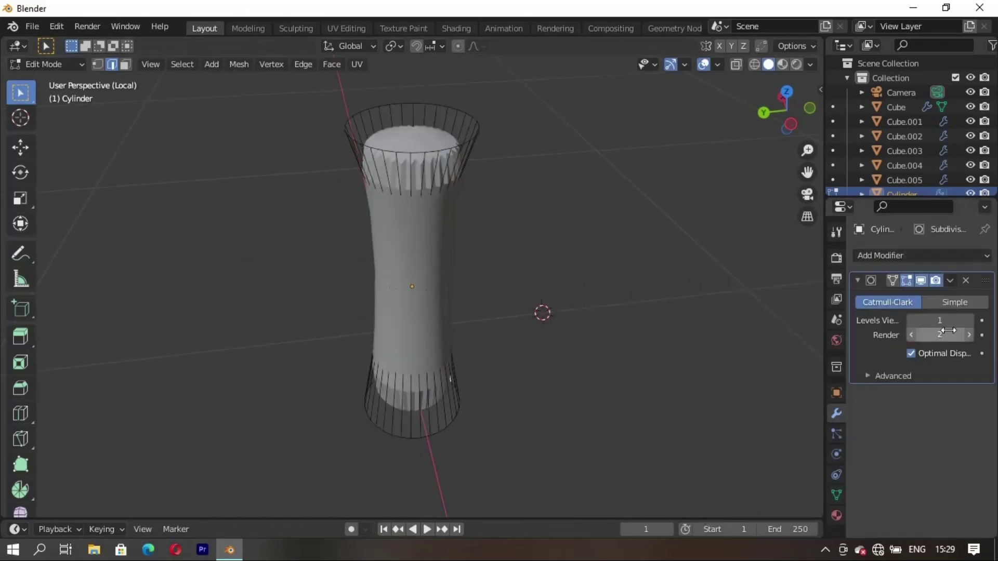
{"action": "left_click", "coordinate": [968, 321]}
- Add a scaled loop near the top and another near the bottom to sharpen the stem ends
{"action": "key", "text": "ctrl+r"}
{"action": "left_click", "coordinate": [430, 165]}
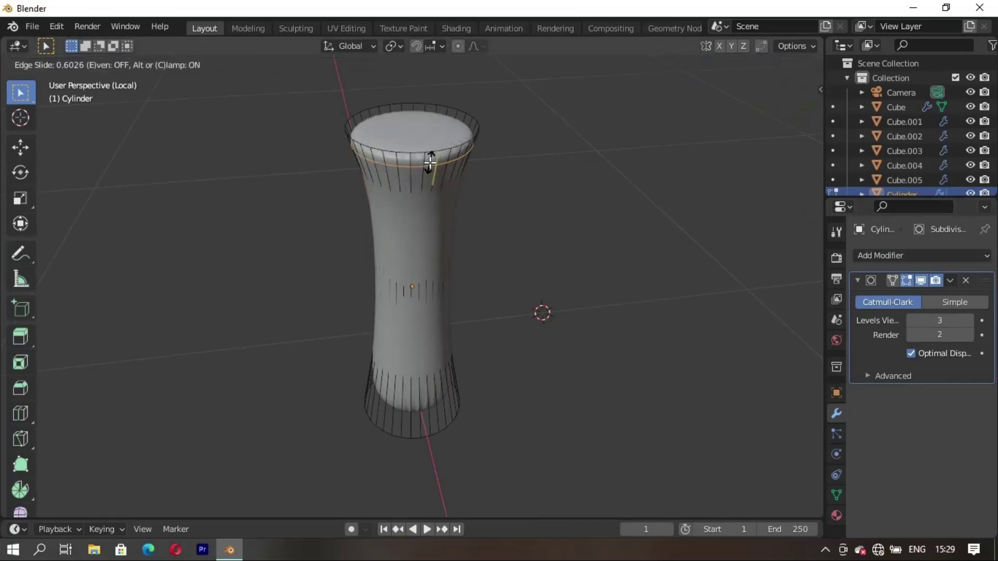
{"action": "left_click", "coordinate": [431, 154]}
{"action": "key", "text": "s"}
{"action": "left_click", "coordinate": [530, 297]}
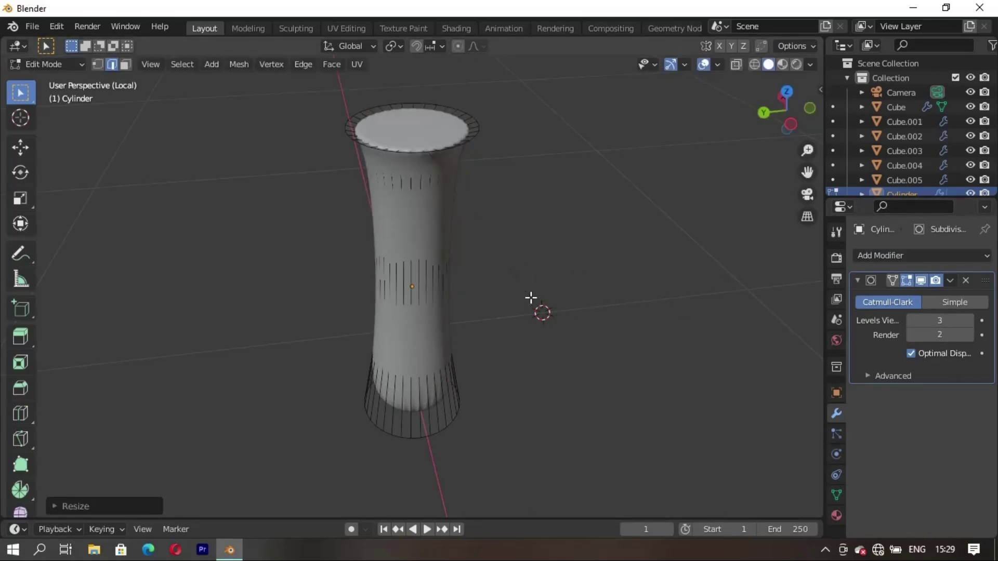
{"action": "key", "text": "Tab"}
{"action": "middle_click_drag", "start_coordinate": [571, 281], "coordinate": [456, 404]}
{"action": "key", "text": "Tab"}
{"action": "left_click", "coordinate": [422, 412]}
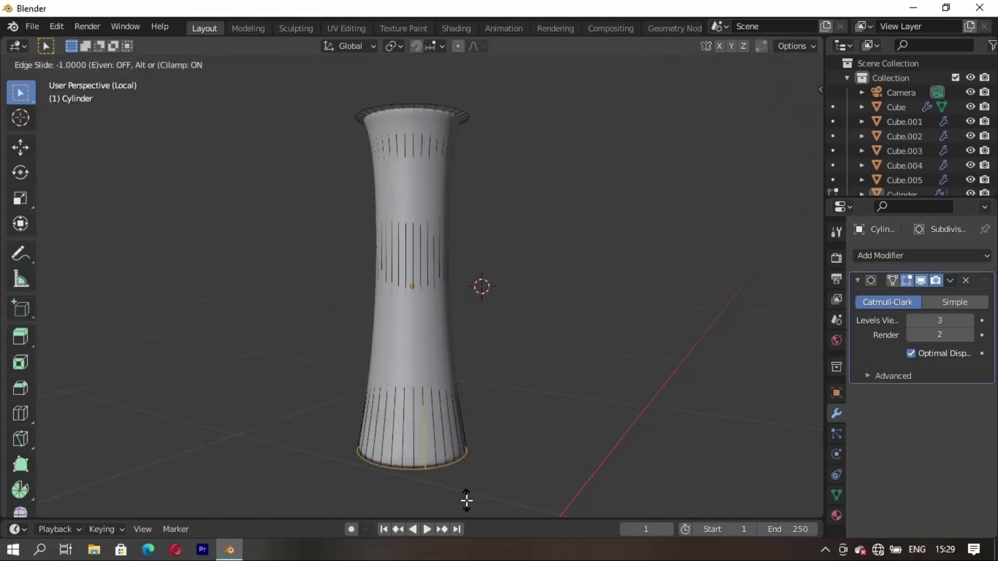
{"action": "left_click", "coordinate": [436, 456]}
{"action": "mouse_move", "coordinate": [437, 456]}
{"action": "middle_mouse_down"}
{"action": "mouse_move", "coordinate": [428, 414]}
{"action": "mouse_move", "coordinate": [518, 374]}
{"action": "middle_mouse_up"}
- Return to the full scene and isolate the stem together with the earbud head
{"action": "key", "text": "Tab"}
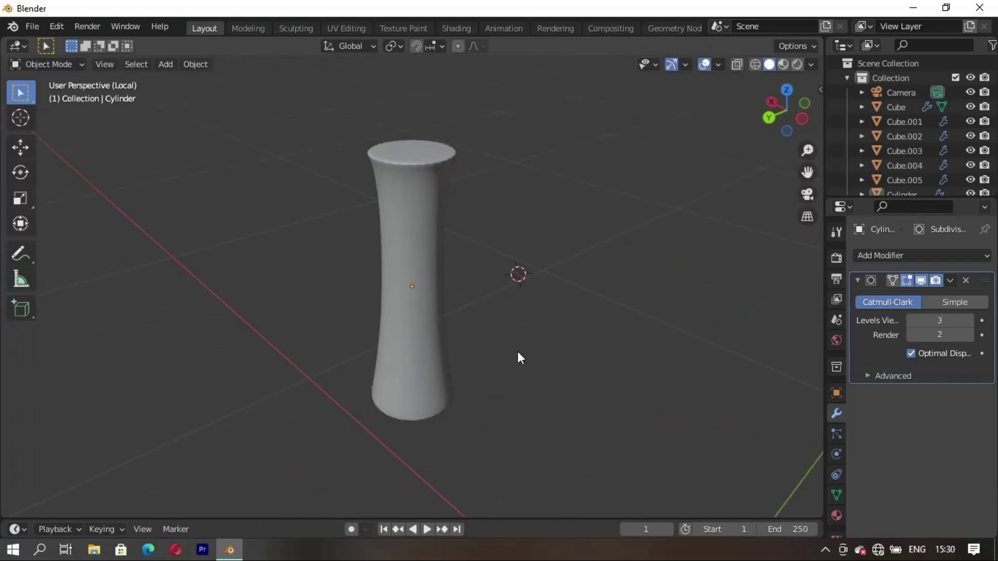
{"action": "key", "text": "KP_Divide"}
{"action": "mouse_move", "coordinate": [435, 301]}
{"action": "middle_mouse_down"}
{"action": "mouse_move", "coordinate": [402, 284]}
{"action": "mouse_move", "coordinate": [290, 324]}
{"action": "mouse_move", "coordinate": [437, 275]}
{"action": "mouse_move", "coordinate": [447, 173]}
{"action": "mouse_move", "coordinate": [397, 152]}
{"action": "middle_mouse_up"}
{"action": "left_click", "coordinate": [400, 210], "text": "shift"}
{"action": "key", "text": "KP_Divide"}
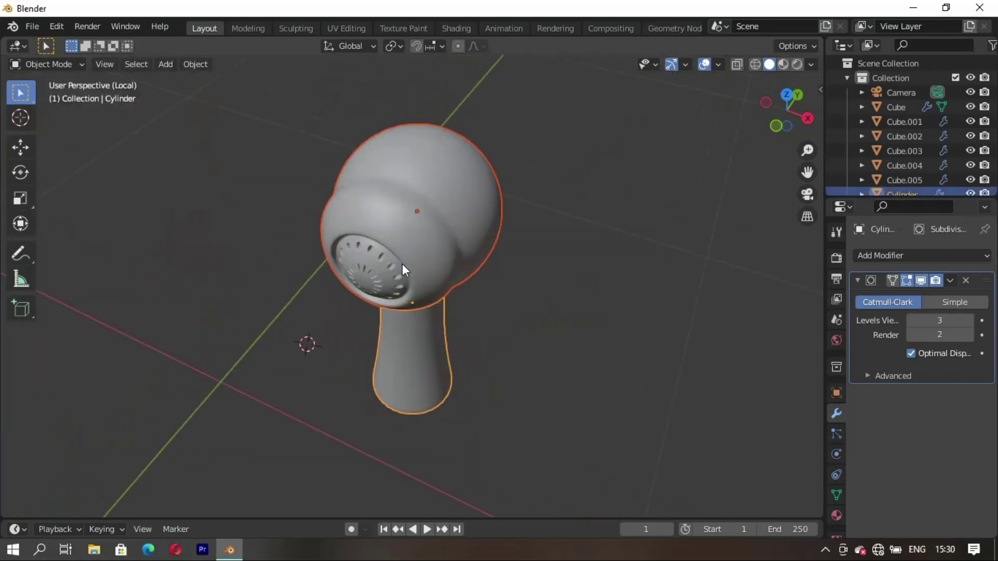
{"action": "mouse_move", "coordinate": [402, 264]}
{"action": "middle_mouse_down"}
{"action": "mouse_move", "coordinate": [544, 251]}
{"action": "mouse_move", "coordinate": [451, 351]}
{"action": "mouse_move", "coordinate": [452, 338]}
{"action": "mouse_move", "coordinate": [508, 327]}
{"action": "mouse_move", "coordinate": [347, 341]}
{"action": "mouse_move", "coordinate": [347, 326]}
{"action": "mouse_move", "coordinate": [469, 316]}
{"action": "mouse_move", "coordinate": [405, 305]}
{"action": "middle_mouse_up"}
- Isolate the earbud head sphere alone in Edit Mode with face selection
{"action": "key", "text": "KP_Divide"}
{"action": "key", "text": "KP_Divide"}
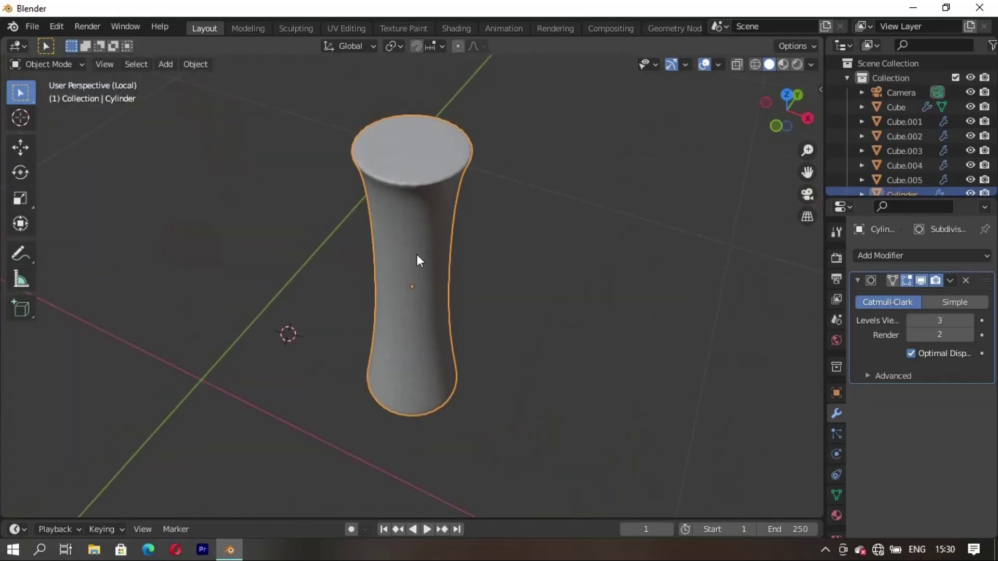
{"action": "key", "text": "KP_Divide"}
{"action": "left_click", "coordinate": [400, 80]}
{"action": "key", "text": "KP_Divide"}
{"action": "key", "text": "Tab"}
{"action": "mouse_move", "coordinate": [392, 335]}
{"action": "middle_mouse_down"}
{"action": "mouse_move", "coordinate": [173, 383]}
{"action": "mouse_move", "coordinate": [515, 357]}
{"action": "mouse_move", "coordinate": [467, 361]}
{"action": "mouse_move", "coordinate": [461, 315]}
{"action": "middle_mouse_up"}
{"action": "key", "text": "3"}
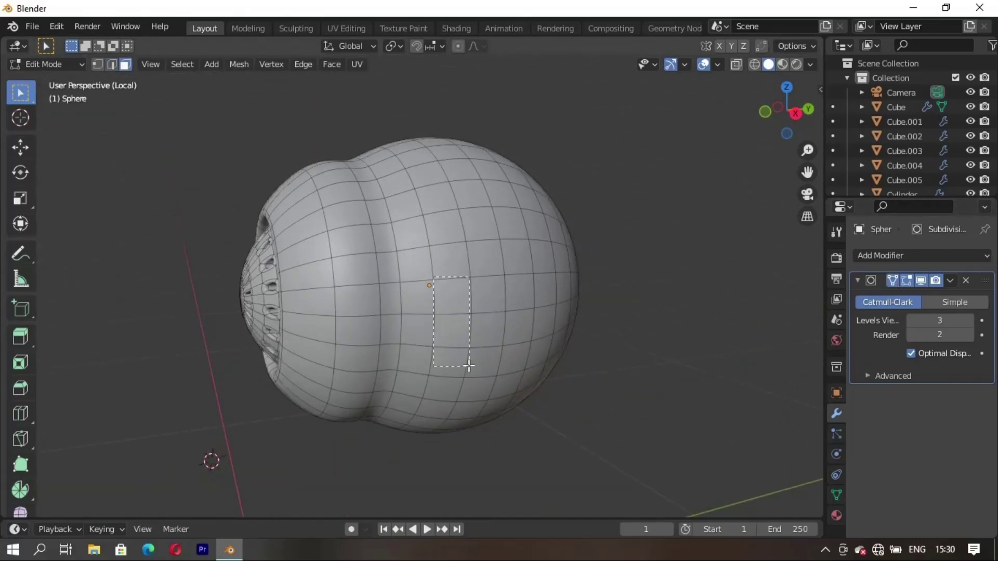
- Extrude the selected sphere faces outward into a nub
{"action": "left_click_drag", "start_coordinate": [570, 404], "coordinate": [568, 403]}
{"action": "middle_click_drag", "start_coordinate": [569, 403], "coordinate": [408, 415]}
{"action": "key", "text": "ctrl+z"}
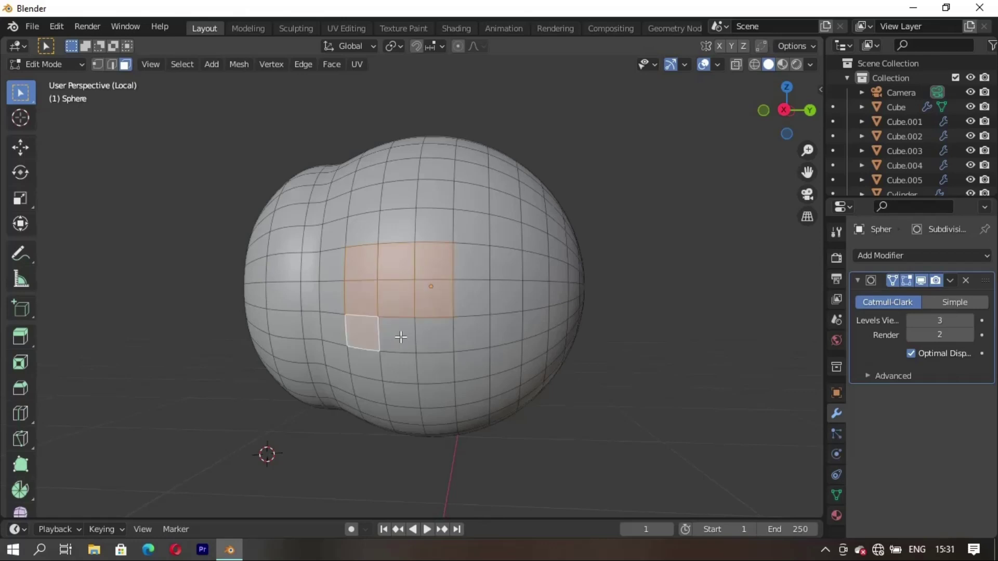
{"action": "middle_click_drag", "start_coordinate": [371, 369], "coordinate": [532, 427]}
{"action": "key", "text": "e"}
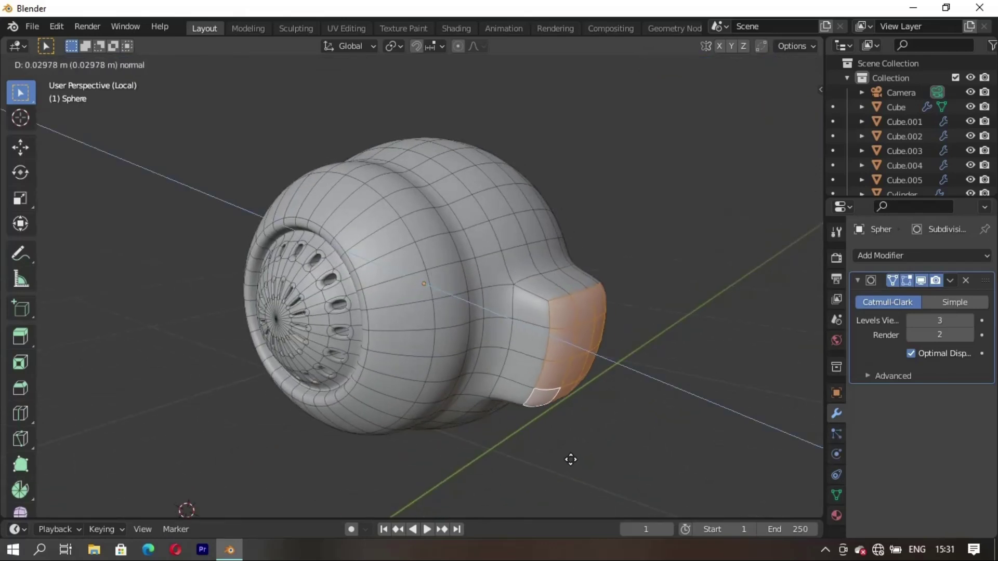
{"action": "left_click", "coordinate": [575, 466]}
{"action": "mouse_move", "coordinate": [575, 466]}
{"action": "middle_mouse_down"}
{"action": "mouse_move", "coordinate": [528, 390]}
{"action": "mouse_move", "coordinate": [486, 355]}
{"action": "mouse_move", "coordinate": [526, 277]}
{"action": "middle_mouse_up"}
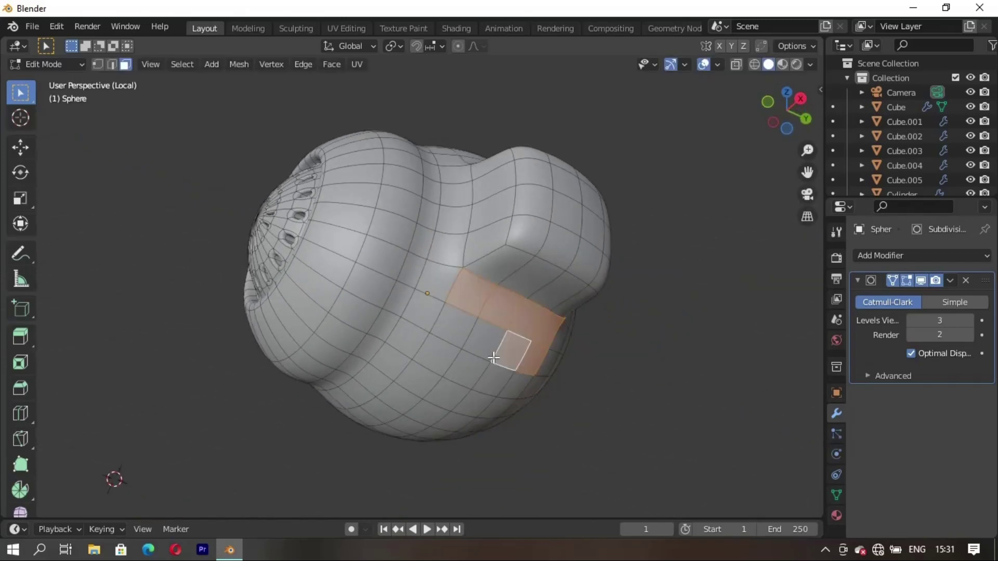
- Extrude the faces once more in place, then exit Local view to the full case
{"action": "key", "text": "e"}
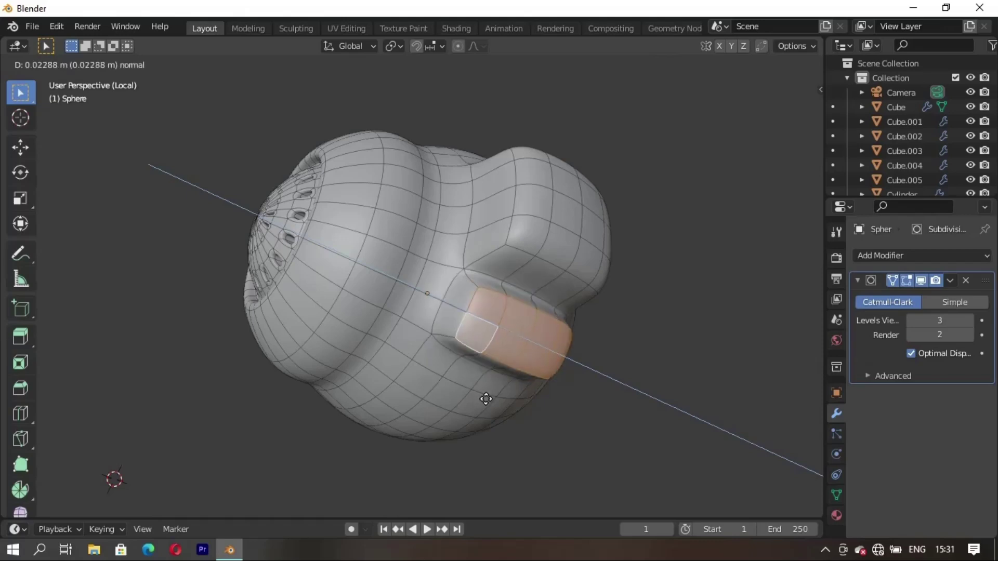
{"action": "right_click", "coordinate": [470, 377]}
{"action": "mouse_move", "coordinate": [470, 376]}
{"action": "middle_mouse_down"}
{"action": "mouse_move", "coordinate": [541, 408]}
{"action": "mouse_move", "coordinate": [334, 263]}
{"action": "mouse_move", "coordinate": [414, 263]}
{"action": "mouse_move", "coordinate": [491, 203]}
{"action": "mouse_move", "coordinate": [269, 213]}
{"action": "middle_mouse_up"}
{"action": "key", "text": "KP_Divide"}
- Return to Object Mode, deselect everything, and inspect the earbud inside the case
{"action": "scroll", "coordinate": [269, 213], "scroll_direction": "down", "scroll_amount": 4}
{"action": "scroll", "coordinate": [450, 285], "scroll_direction": "up", "scroll_amount": 3}
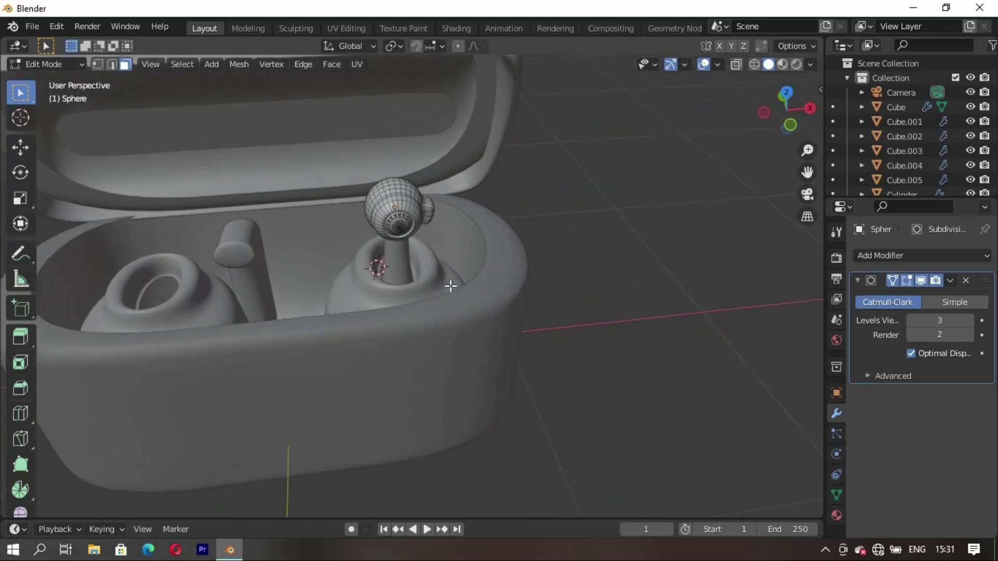
{"action": "key", "text": "Tab"}
{"action": "mouse_move", "coordinate": [450, 286]}
{"action": "middle_mouse_down"}
{"action": "mouse_move", "coordinate": [578, 229]}
{"action": "mouse_move", "coordinate": [316, 243]}
{"action": "mouse_move", "coordinate": [424, 229]}
{"action": "mouse_move", "coordinate": [375, 236]}
{"action": "mouse_move", "coordinate": [402, 249]}
{"action": "middle_mouse_up"}
{"action": "key", "text": "alt+a"}
{"action": "scroll", "coordinate": [301, 279], "scroll_direction": "down", "scroll_amount": 5}
{"action": "middle_click_drag", "start_coordinate": [301, 279], "coordinate": [422, 182]}
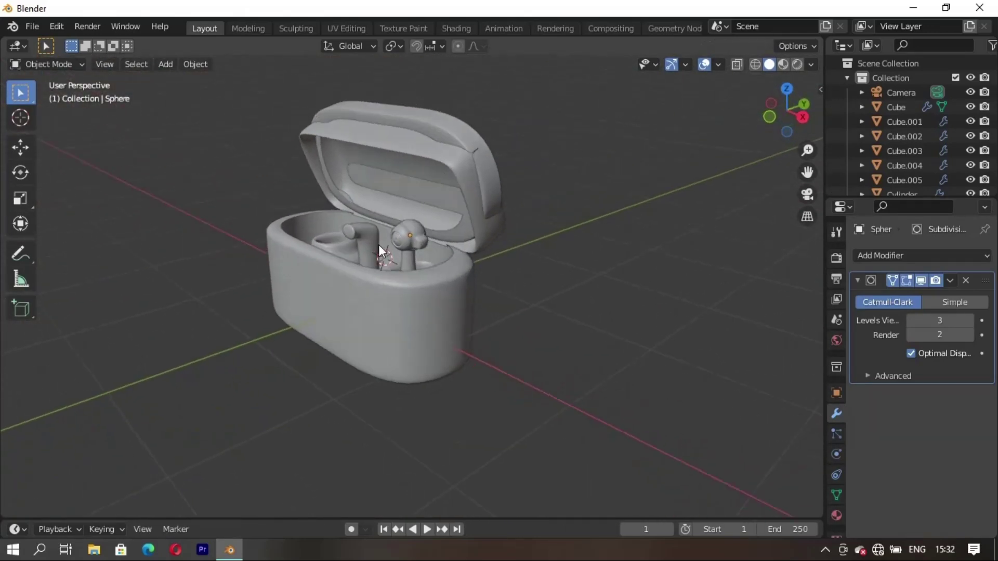
{"action": "scroll", "coordinate": [422, 182], "scroll_direction": "up", "scroll_amount": 6}
{"action": "middle_click_drag", "start_coordinate": [320, 255], "coordinate": [441, 202]}
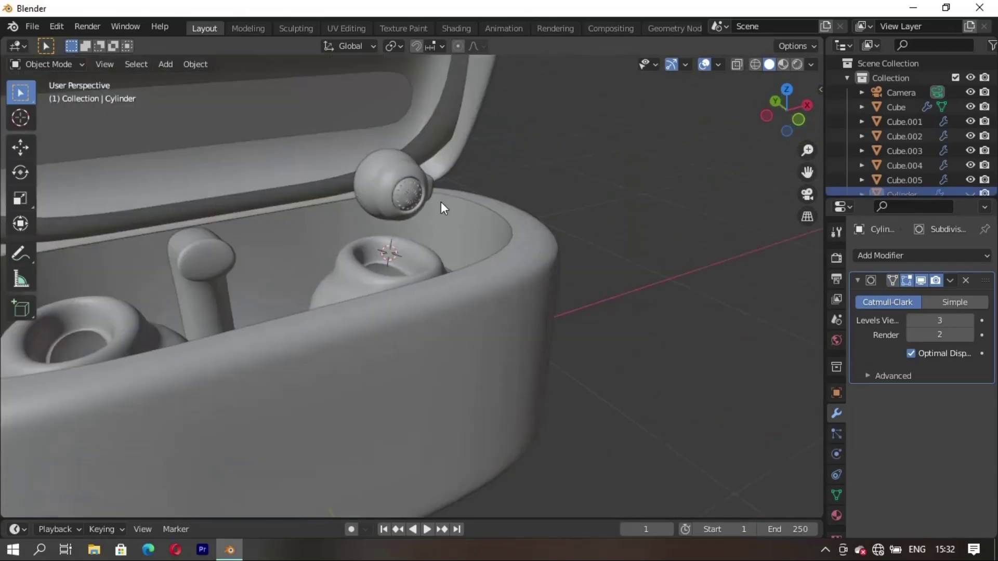
- Try lowering the sphere along Z, undo it, and isolate the sphere in Edit Mode
{"action": "key", "text": "g"}
{"action": "key", "text": "z"}
{"action": "left_click", "coordinate": [438, 285]}
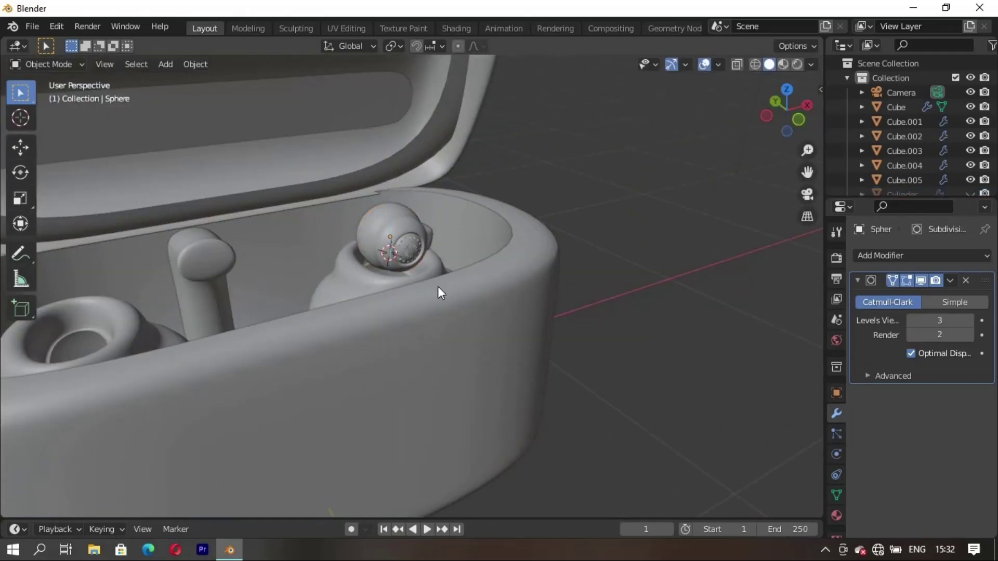
{"action": "mouse_move", "coordinate": [437, 286]}
{"action": "middle_mouse_down"}
{"action": "mouse_move", "coordinate": [314, 306]}
{"action": "mouse_move", "coordinate": [348, 306]}
{"action": "mouse_move", "coordinate": [300, 239]}
{"action": "middle_mouse_up"}
{"action": "key", "text": "ctrl+z"}
{"action": "key", "text": "Tab"}
{"action": "key", "text": "slash"}
- Extrude the selected faces at the sphere's opening outward
{"action": "scroll", "coordinate": [403, 230], "scroll_direction": "up", "scroll_amount": 5}
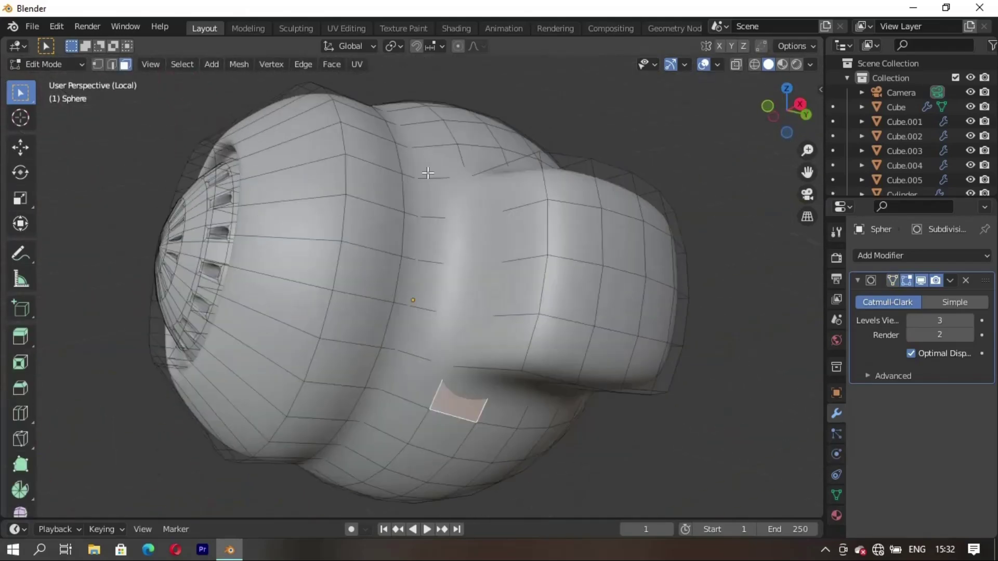
{"action": "mouse_move", "coordinate": [404, 230]}
{"action": "middle_mouse_down"}
{"action": "mouse_move", "coordinate": [488, 297]}
{"action": "mouse_move", "coordinate": [392, 410]}
{"action": "mouse_move", "coordinate": [490, 261]}
{"action": "mouse_move", "coordinate": [400, 212]}
{"action": "mouse_move", "coordinate": [438, 239]}
{"action": "mouse_move", "coordinate": [377, 340]}
{"action": "middle_mouse_up"}
{"action": "scroll", "coordinate": [392, 408], "scroll_direction": "down", "scroll_amount": 1}
{"action": "key", "text": "slash"}
{"action": "key", "text": "slash"}
{"action": "scroll", "coordinate": [438, 240], "scroll_direction": "up", "scroll_amount": 3}
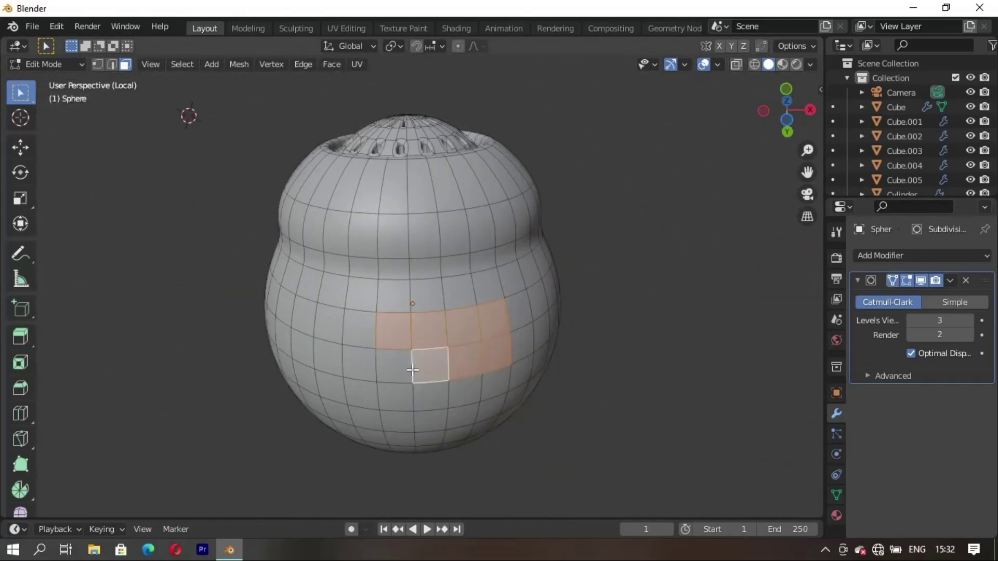
{"action": "mouse_move", "coordinate": [434, 406]}
{"action": "middle_mouse_down"}
{"action": "mouse_move", "coordinate": [426, 425]}
{"action": "mouse_move", "coordinate": [374, 267]}
{"action": "mouse_move", "coordinate": [434, 368]}
{"action": "mouse_move", "coordinate": [376, 407]}
{"action": "mouse_move", "coordinate": [423, 405]}
{"action": "middle_mouse_up"}
{"action": "key", "text": "e"}
{"action": "left_click", "coordinate": [461, 423]}
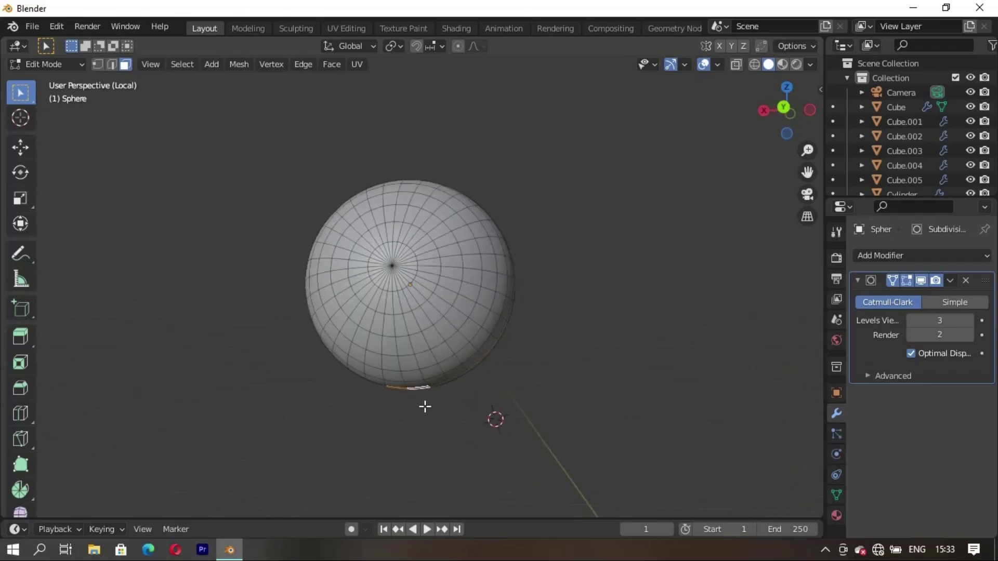
- Extrude the sphere's bottom faces downward twice into a long handle
{"action": "key", "text": "KP_1"}
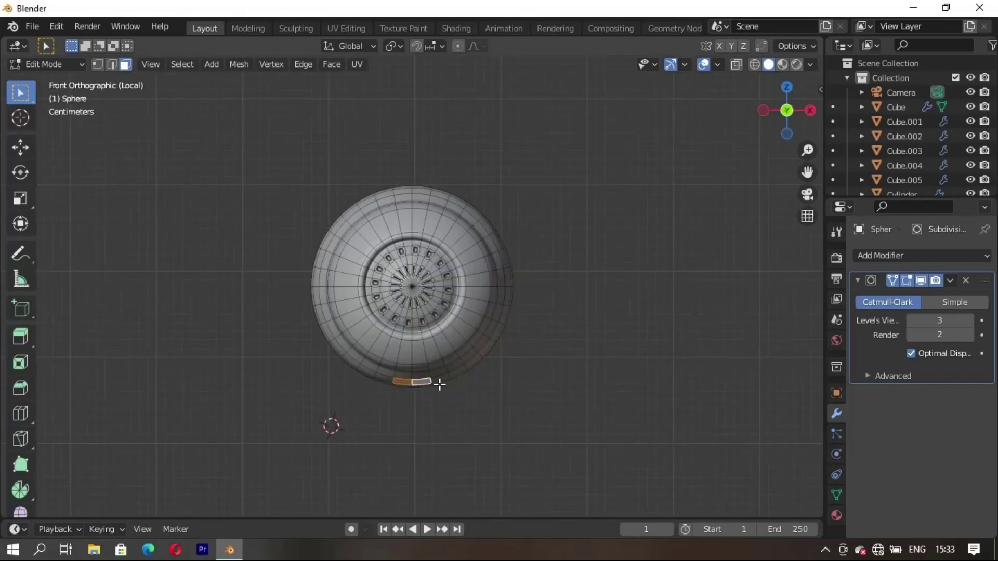
{"action": "mouse_move", "coordinate": [387, 380]}
{"action": "middle_mouse_down"}
{"action": "mouse_move", "coordinate": [412, 350]}
{"action": "mouse_move", "coordinate": [388, 305]}
{"action": "middle_mouse_up"}
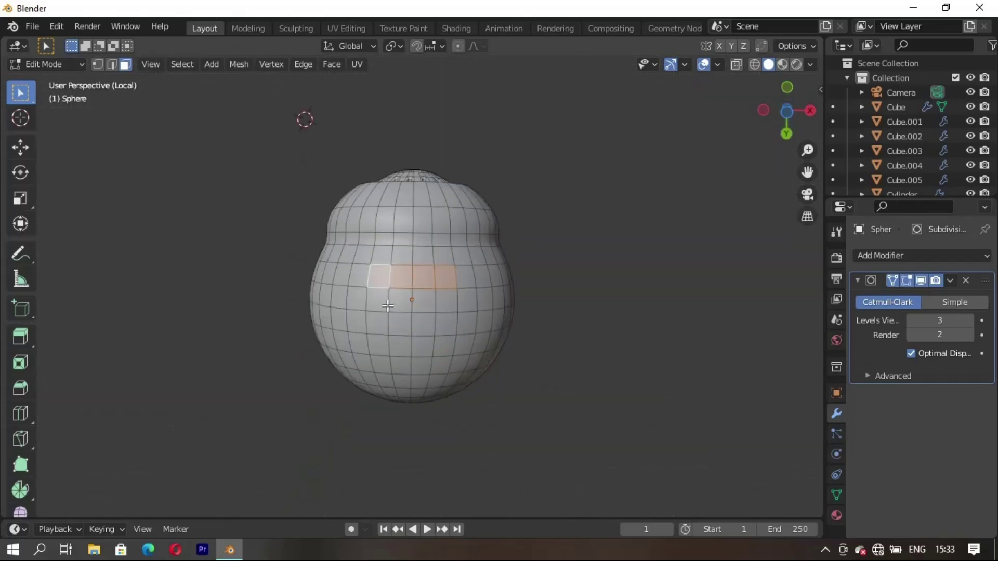
{"action": "middle_click_drag", "start_coordinate": [383, 348], "coordinate": [425, 461]}
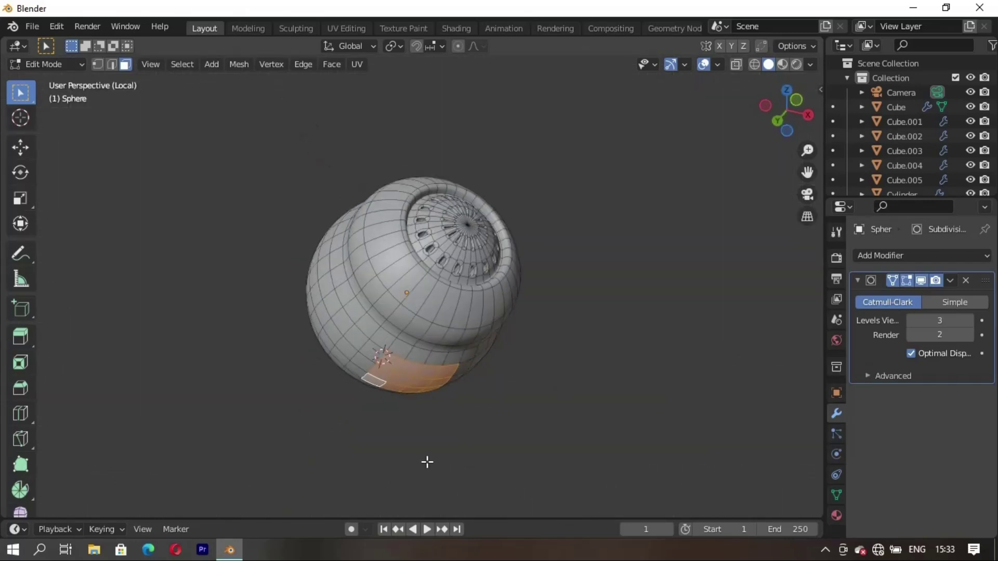
{"action": "key", "text": "e"}
{"action": "left_click", "coordinate": [434, 149]}
{"action": "scroll", "coordinate": [452, 291], "scroll_direction": "down", "scroll_amount": 3}
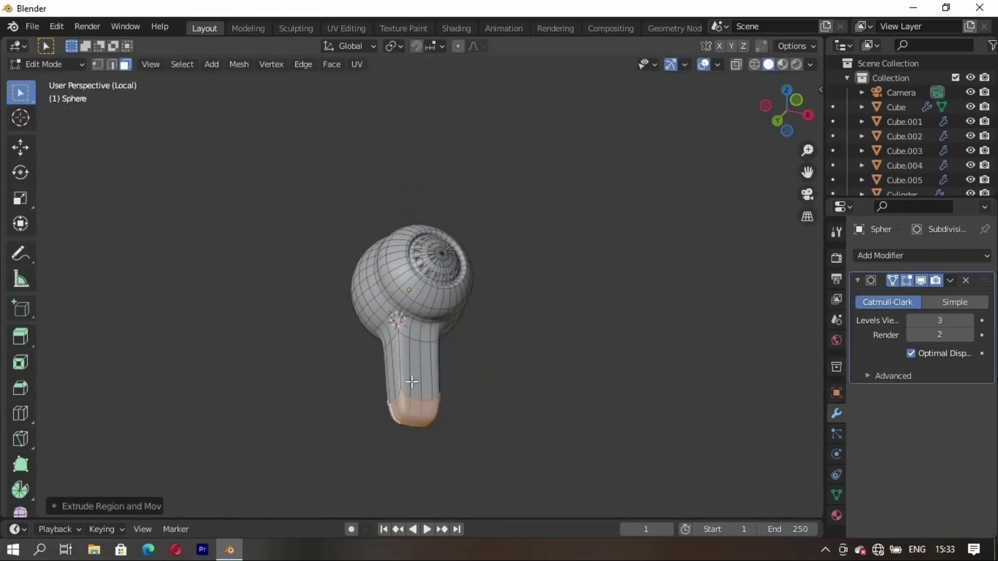
{"action": "key", "text": "e"}
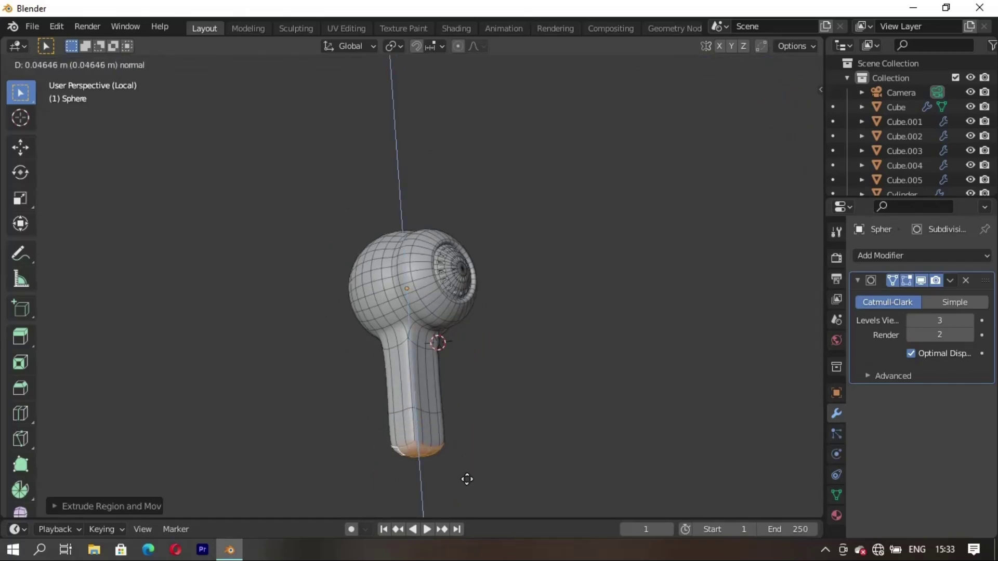
{"action": "left_click", "coordinate": [469, 489]}
{"action": "mouse_move", "coordinate": [379, 454]}
{"action": "middle_mouse_down"}
{"action": "mouse_move", "coordinate": [350, 466]}
{"action": "mouse_move", "coordinate": [498, 423]}
{"action": "middle_mouse_up"}
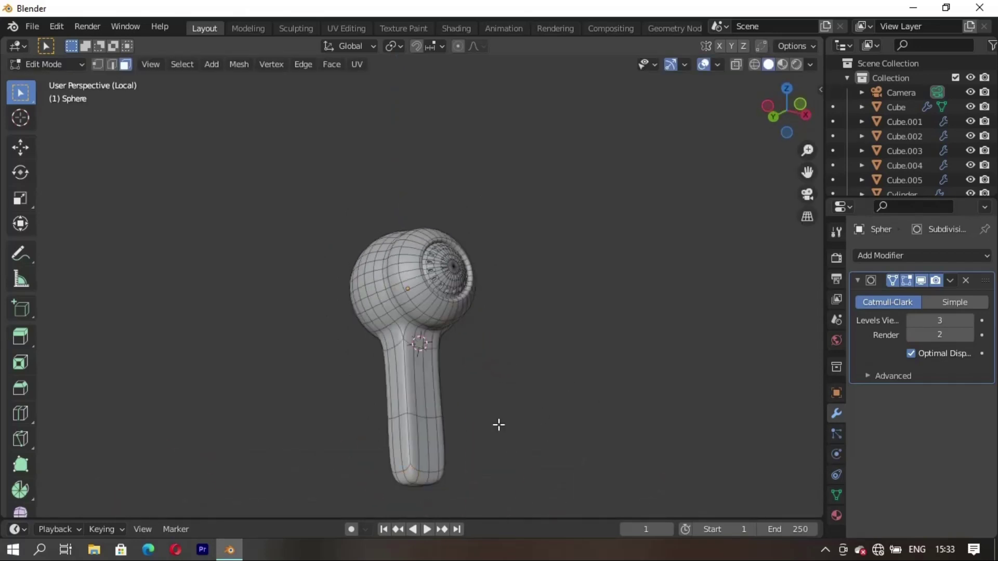
- Add a loop cut across the new handle
{"action": "middle_click_drag", "start_coordinate": [597, 395], "coordinate": [390, 481]}
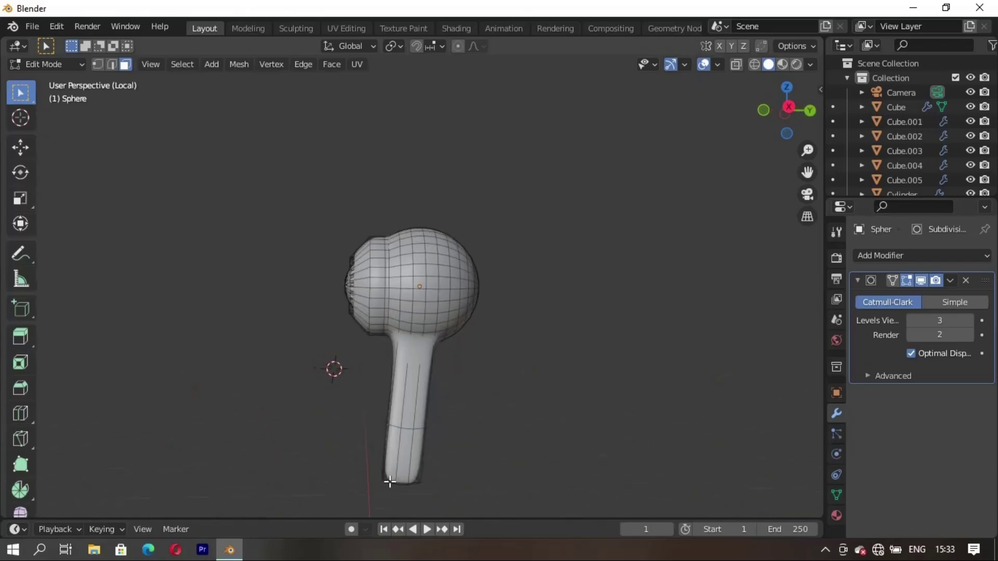
{"action": "key", "text": "ctrl+r"}
{"action": "left_click", "coordinate": [401, 467]}
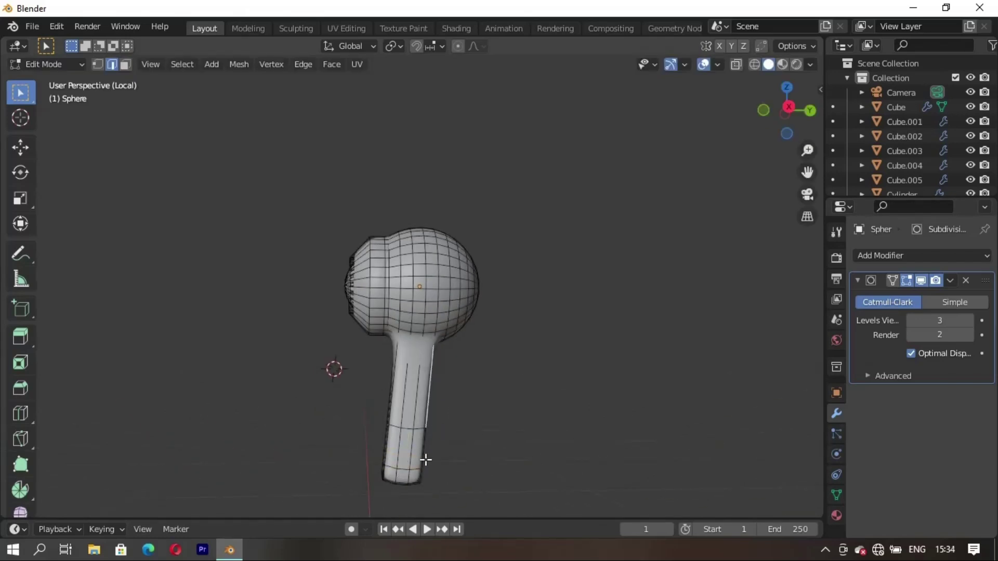
{"action": "scroll", "coordinate": [423, 457], "scroll_direction": "up", "scroll_amount": 3}
{"action": "middle_click_drag", "start_coordinate": [423, 457], "coordinate": [642, 310]}
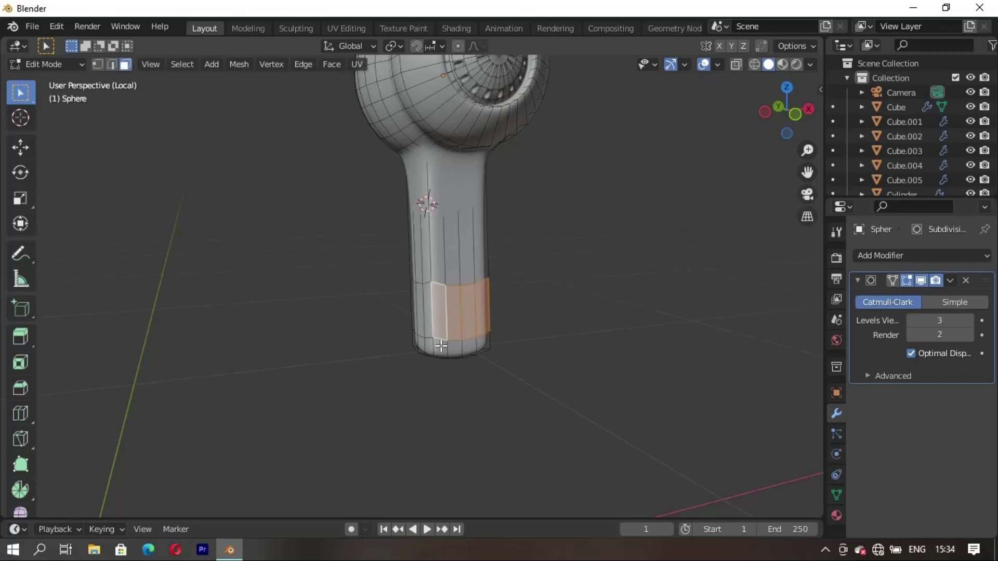
{"action": "mouse_move", "coordinate": [486, 347]}
{"action": "middle_mouse_down"}
{"action": "mouse_move", "coordinate": [279, 370]}
{"action": "mouse_move", "coordinate": [399, 349]}
{"action": "middle_mouse_up"}
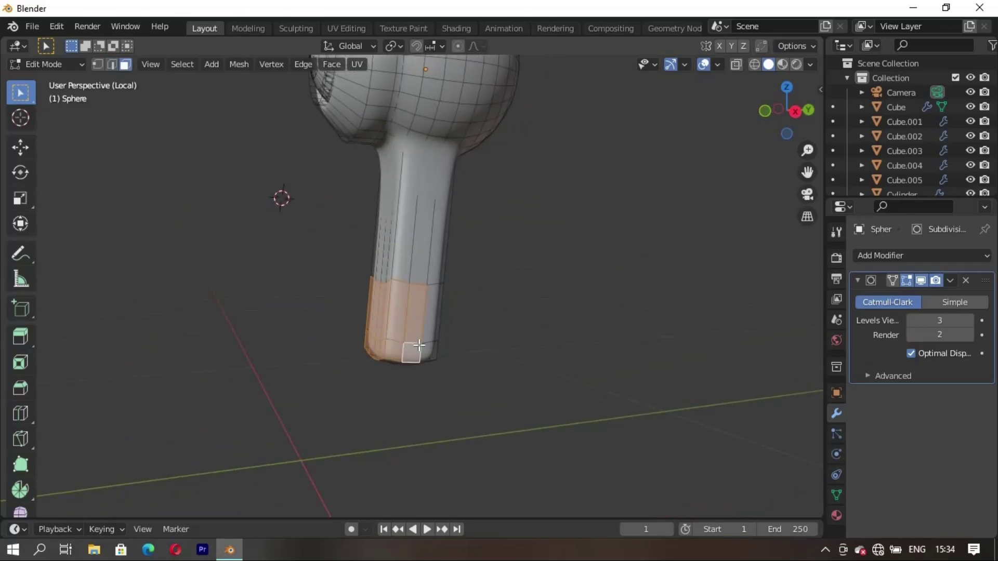
{"action": "middle_click_drag", "start_coordinate": [363, 385], "coordinate": [356, 318]}
- Select the handle's bottom band of faces and scale it narrower
{"action": "left_click", "coordinate": [355, 318]}
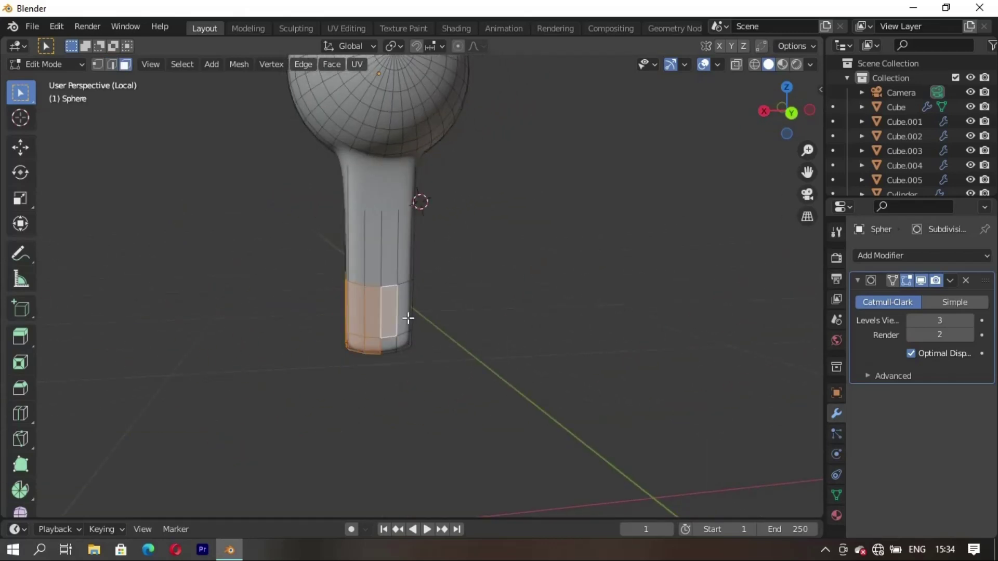
{"action": "left_click", "coordinate": [429, 307]}
{"action": "mouse_move", "coordinate": [314, 350]}
{"action": "middle_mouse_down"}
{"action": "mouse_move", "coordinate": [428, 307]}
{"action": "mouse_move", "coordinate": [446, 256]}
{"action": "mouse_move", "coordinate": [459, 329]}
{"action": "middle_mouse_up"}
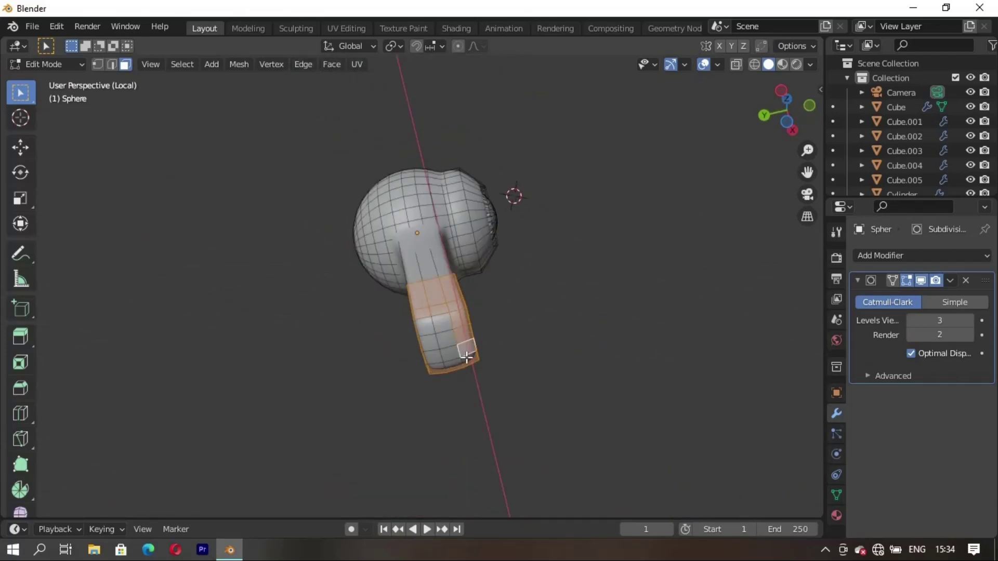
{"action": "mouse_move", "coordinate": [435, 367]}
{"action": "middle_mouse_down"}
{"action": "mouse_move", "coordinate": [461, 345]}
{"action": "mouse_move", "coordinate": [513, 432]}
{"action": "middle_mouse_up"}
{"action": "key", "text": "s"}
{"action": "left_click", "coordinate": [486, 399]}
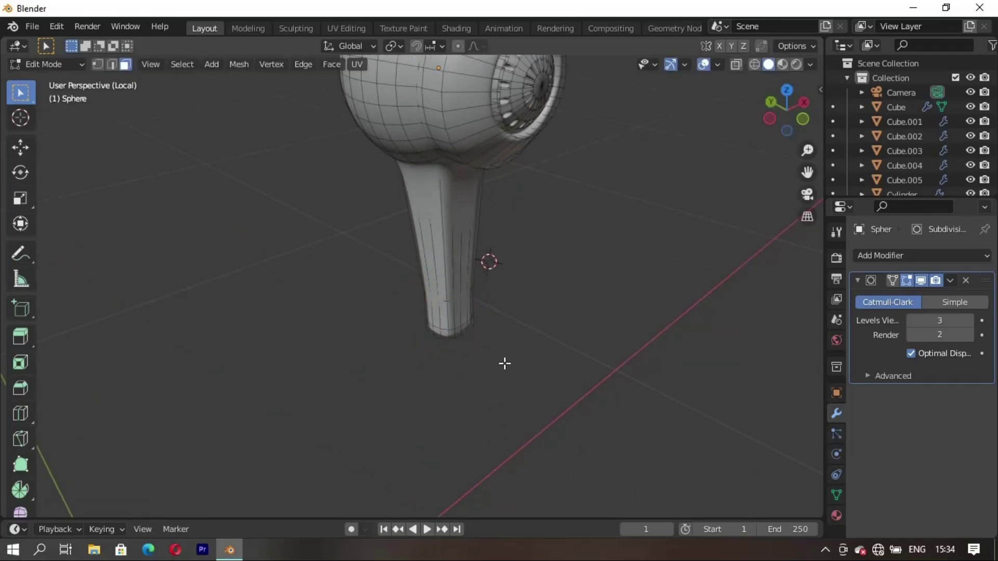
{"action": "middle_click_drag", "start_coordinate": [503, 363], "coordinate": [418, 243]}
- Slide an edge loop along the handle and scale it to taper the stem
{"action": "key", "text": "g"}
{"action": "key", "text": "g"}
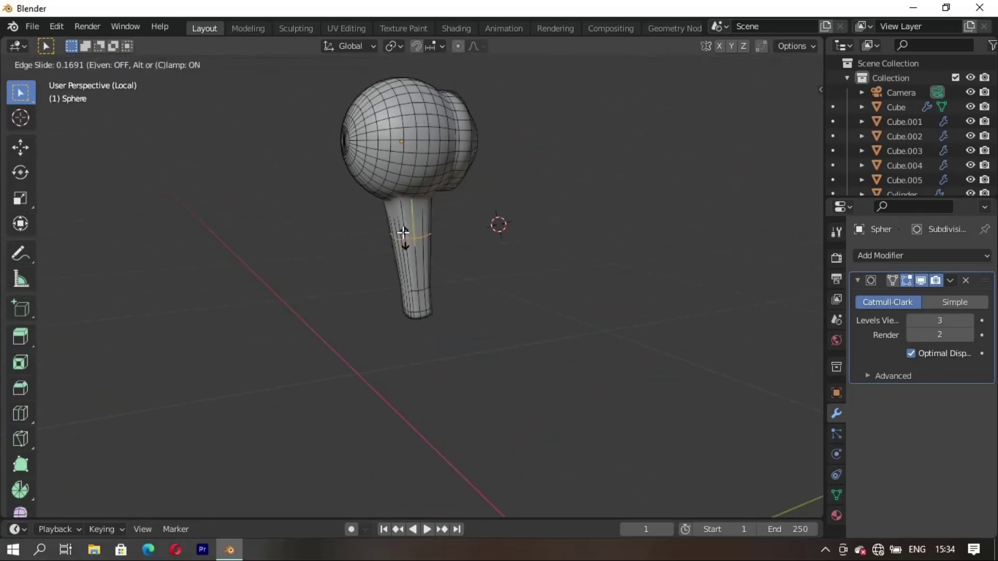
{"action": "left_click", "coordinate": [401, 220]}
{"action": "key", "text": "s"}
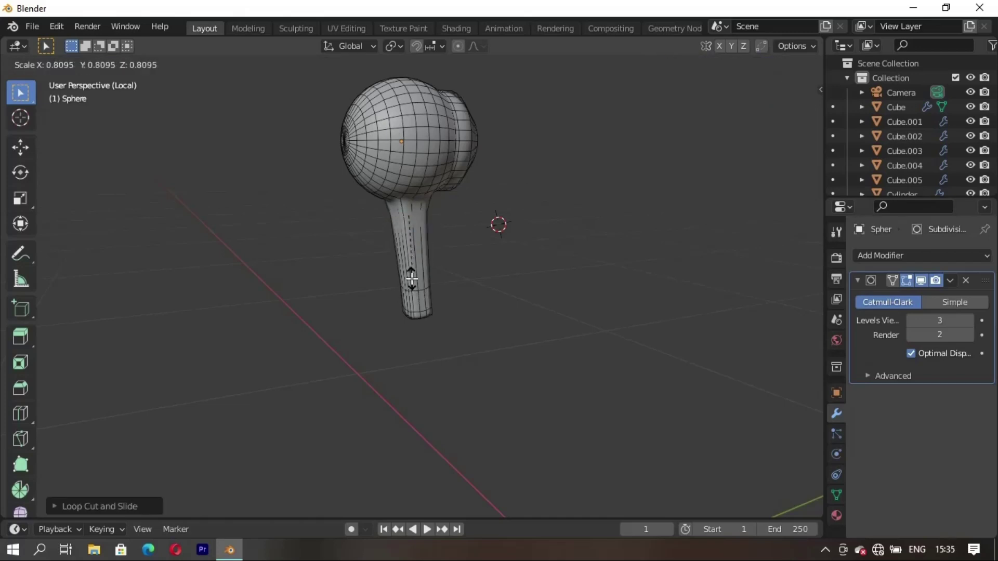
{"action": "left_click", "coordinate": [419, 340]}
{"action": "middle_click_drag", "start_coordinate": [419, 341], "coordinate": [539, 334]}
- Back in the full scene, delete the old cylinder stem and select the earbud
{"action": "key", "text": "KP_Divide"}
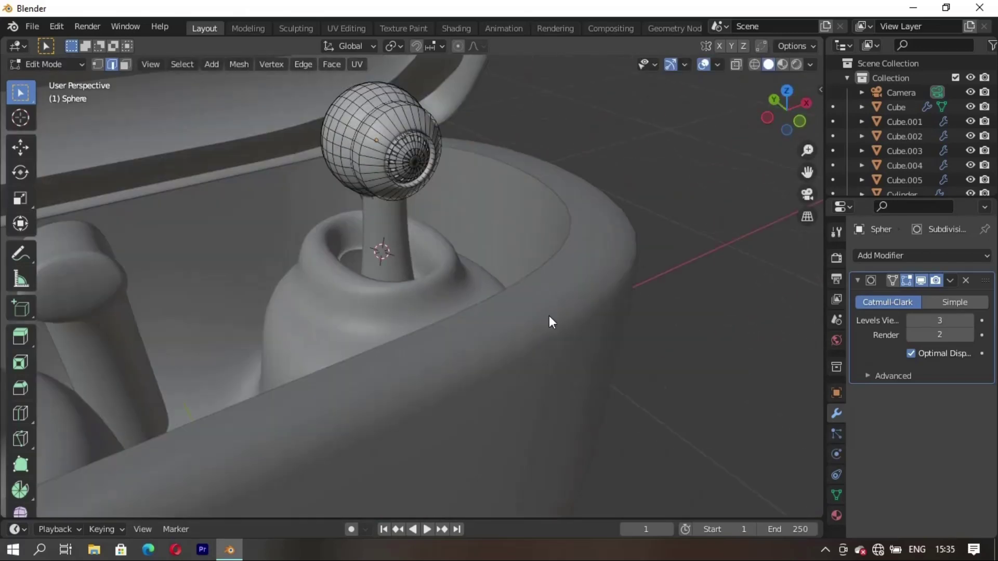
{"action": "key", "text": "Tab"}
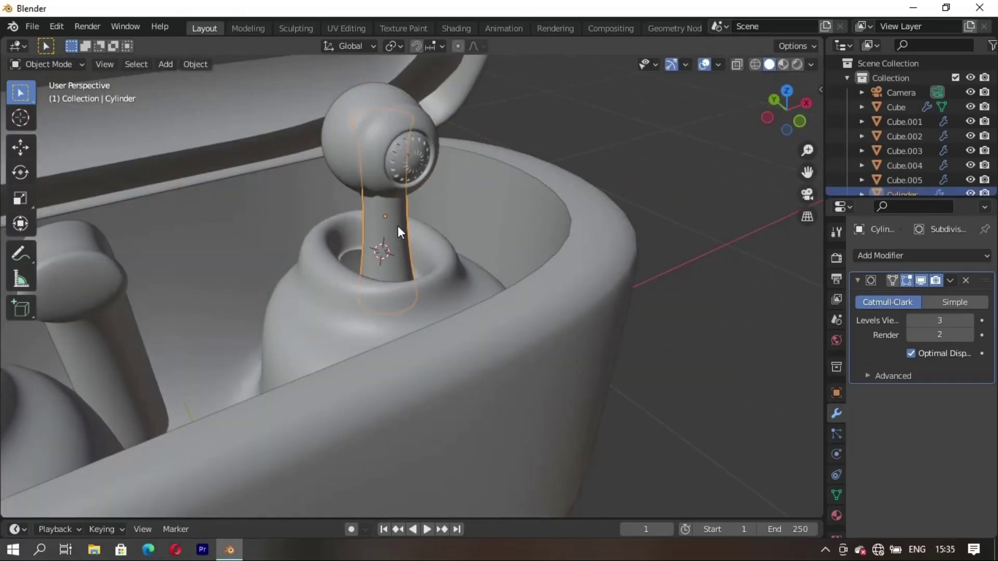
{"action": "key", "text": "Delete"}
{"action": "mouse_move", "coordinate": [382, 243]}
{"action": "middle_mouse_down"}
{"action": "mouse_move", "coordinate": [460, 276]}
{"action": "mouse_move", "coordinate": [398, 253]}
{"action": "middle_mouse_up"}
{"action": "left_click", "coordinate": [398, 253]}
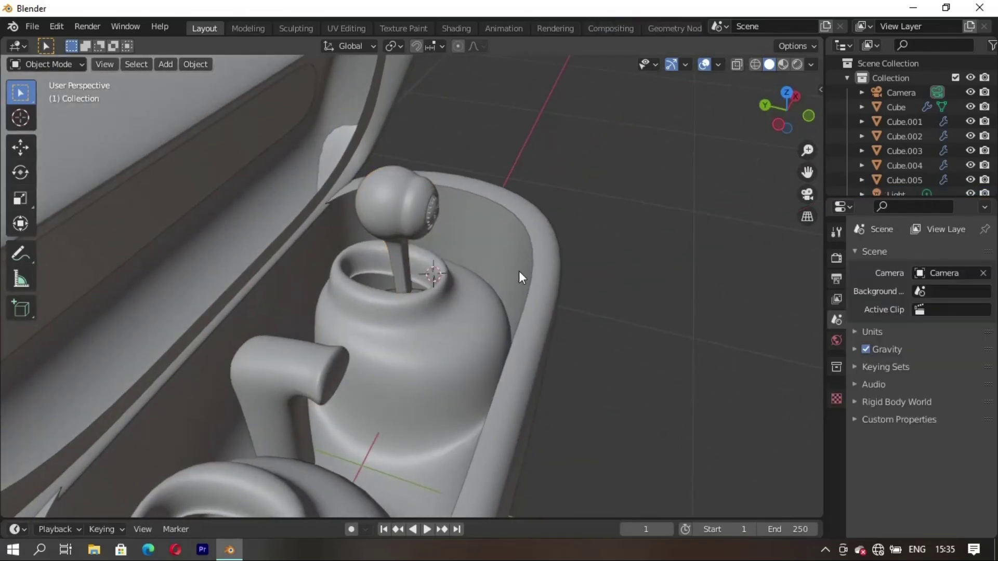
- Briefly isolate the earbud in Edit Mode, clear its face selection, and return to the case
{"action": "key", "text": "ctrl+3"}
{"action": "key", "text": "Tab"}
{"action": "key", "text": "KP_Divide"}
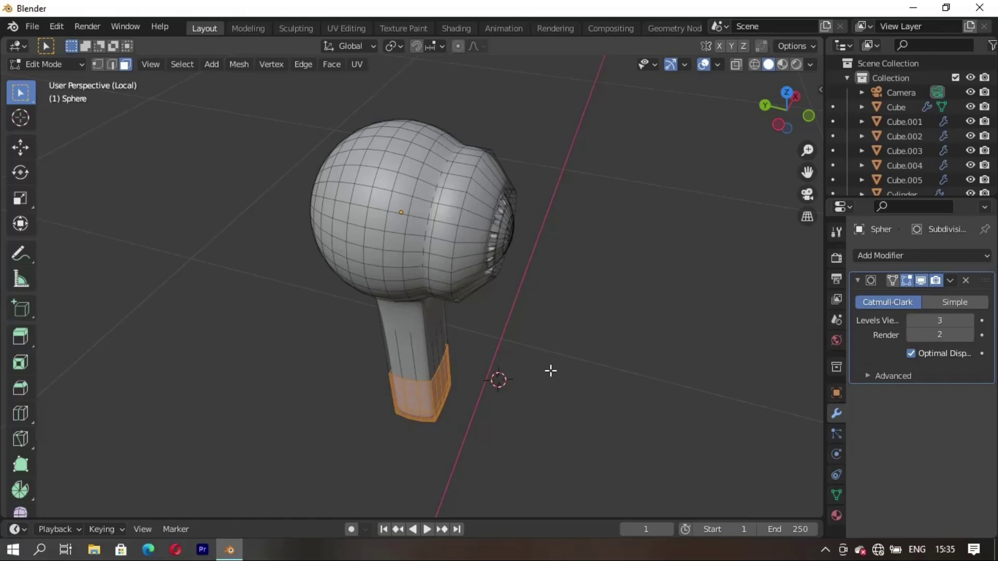
{"action": "key", "text": "alt+a"}
{"action": "mouse_move", "coordinate": [558, 405]}
{"action": "middle_mouse_down"}
{"action": "mouse_move", "coordinate": [234, 390]}
{"action": "mouse_move", "coordinate": [702, 411]}
{"action": "mouse_move", "coordinate": [615, 385]}
{"action": "mouse_move", "coordinate": [425, 452]}
{"action": "mouse_move", "coordinate": [296, 378]}
{"action": "mouse_move", "coordinate": [475, 274]}
{"action": "mouse_move", "coordinate": [530, 221]}
{"action": "mouse_move", "coordinate": [501, 352]}
{"action": "middle_mouse_up"}
{"action": "scroll", "coordinate": [526, 387], "scroll_direction": "down", "scroll_amount": 3}
{"action": "key", "text": "KP_Divide"}
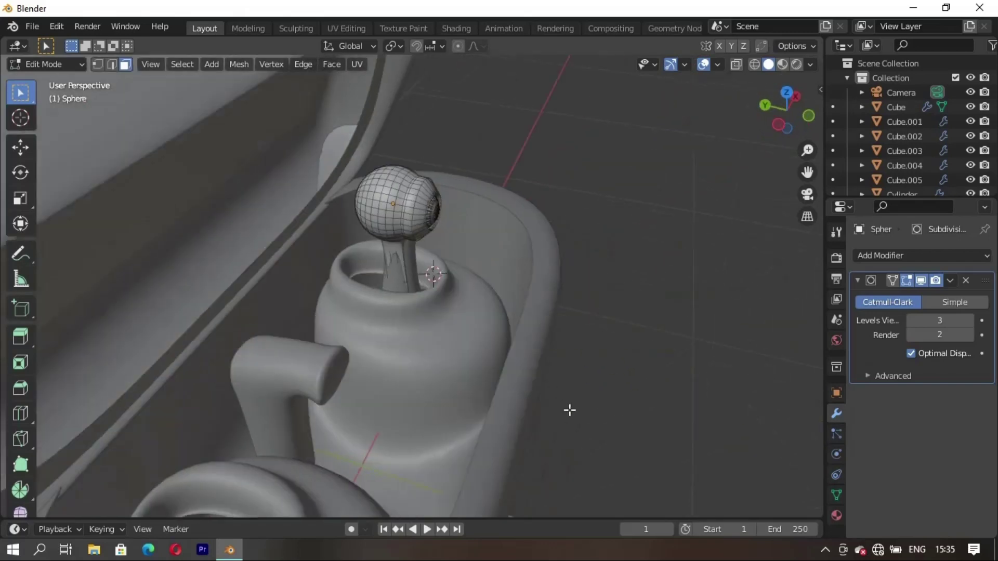
{"action": "mouse_move", "coordinate": [570, 410]}
{"action": "middle_mouse_down"}
{"action": "mouse_move", "coordinate": [419, 403]}
{"action": "mouse_move", "coordinate": [313, 309]}
{"action": "middle_mouse_up"}
- Return to Object Mode and delete the old left earbud piece Cube.005
{"action": "key", "text": "Tab"}
{"action": "scroll", "coordinate": [518, 304], "scroll_direction": "down", "scroll_amount": 2}
{"action": "left_click", "coordinate": [234, 218]}
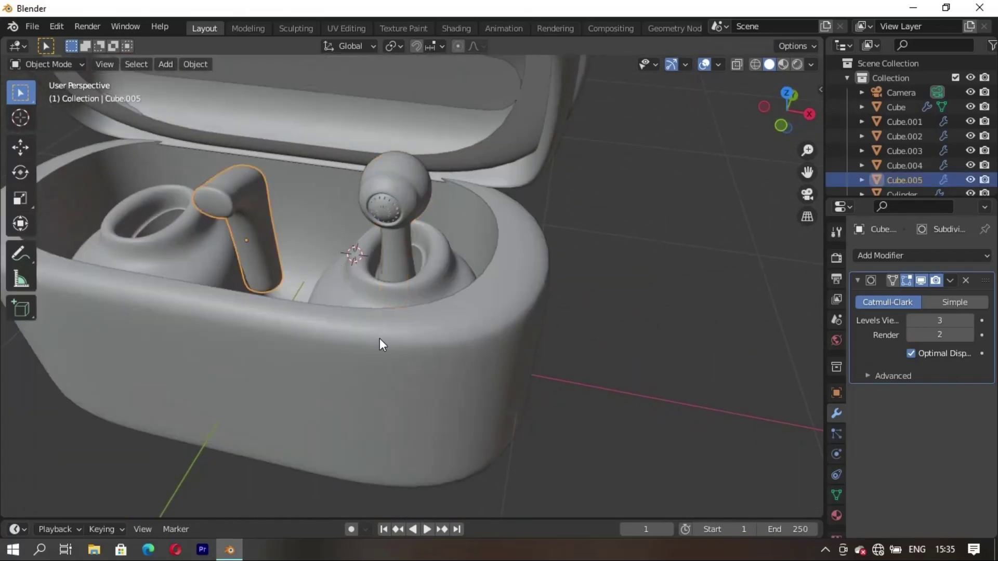
{"action": "key", "text": "Delete"}
{"action": "scroll", "coordinate": [379, 338], "scroll_direction": "down", "scroll_amount": 1}
- Duplicate the sphere earbud and place the copy in the case's left slot
{"action": "left_click", "coordinate": [392, 244]}
{"action": "key", "text": "shift+d"}
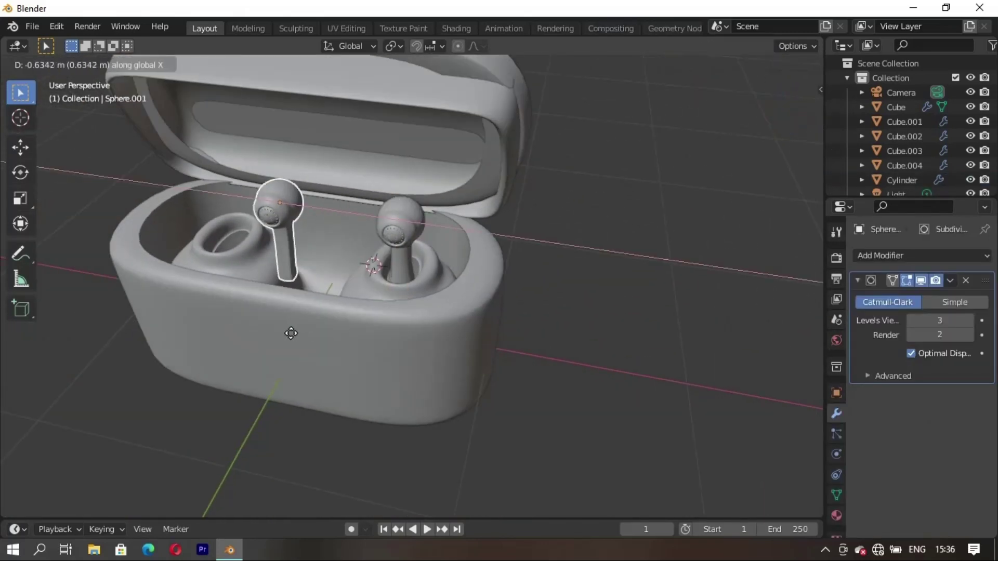
{"action": "left_click", "coordinate": [260, 332]}
{"action": "mouse_move", "coordinate": [608, 318]}
{"action": "middle_mouse_down"}
{"action": "mouse_move", "coordinate": [439, 368]}
{"action": "mouse_move", "coordinate": [426, 358]}
{"action": "middle_mouse_up"}
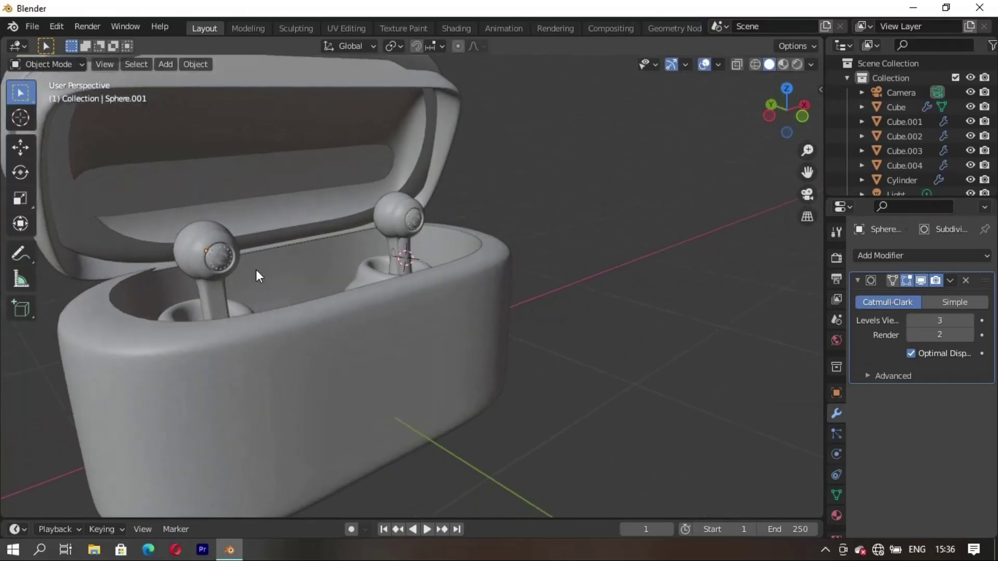
- Delete the separate stem cylinder
{"action": "left_click", "coordinate": [400, 254]}
{"action": "key", "text": "Delete"}
{"action": "middle_click_drag", "start_coordinate": [416, 320], "coordinate": [394, 248]}
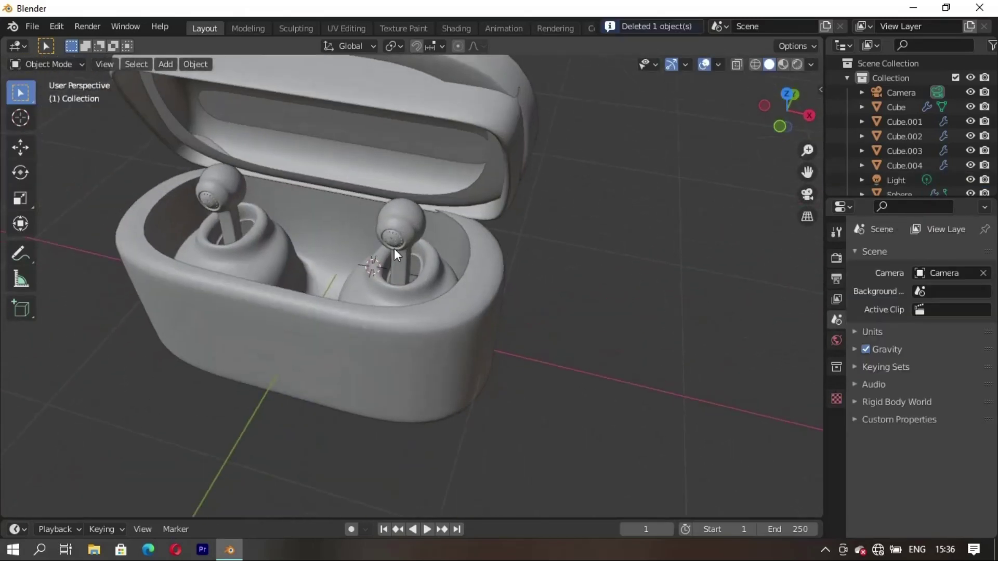
- Select both earbuds and lower them along Z from the front view
{"action": "left_click", "coordinate": [389, 254]}
{"action": "left_click", "coordinate": [230, 197], "text": "shift"}
{"action": "key", "text": "KP_1"}
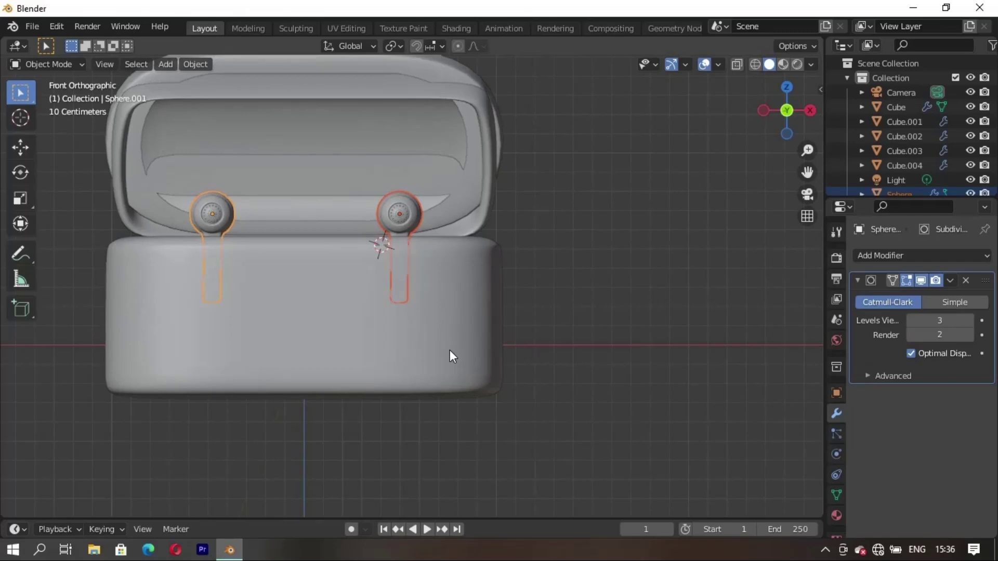
{"action": "key", "text": "g"}
{"action": "key", "text": "z"}
{"action": "left_click", "coordinate": [450, 355]}
- Hide the outer shell Cube.001 to expose the open case
{"action": "middle_click_drag", "start_coordinate": [392, 341], "coordinate": [400, 155]}
{"action": "left_click", "coordinate": [399, 88]}
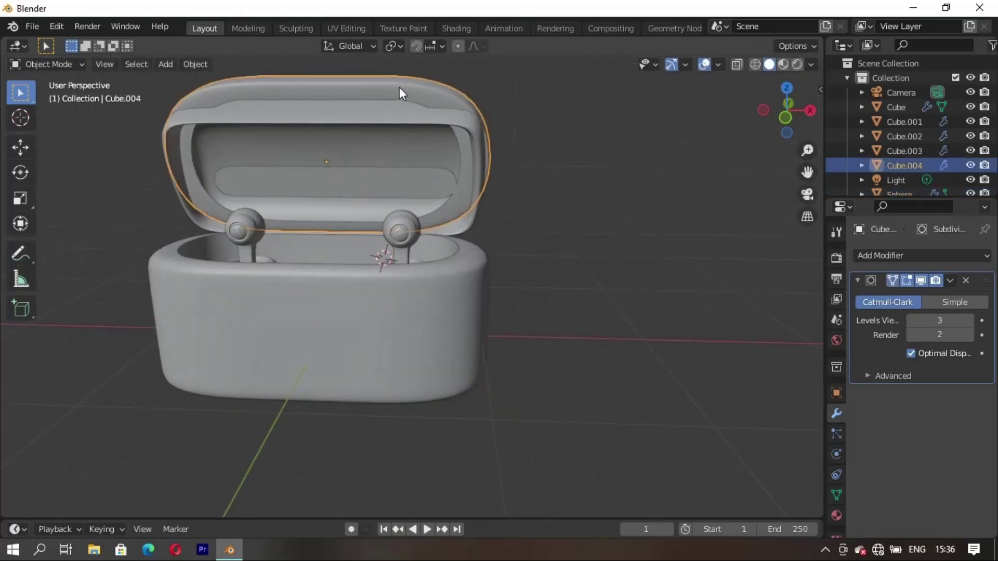
{"action": "mouse_move", "coordinate": [426, 296]}
{"action": "middle_mouse_down"}
{"action": "mouse_move", "coordinate": [204, 334]}
{"action": "mouse_move", "coordinate": [73, 296]}
{"action": "mouse_move", "coordinate": [500, 208]}
{"action": "middle_mouse_up"}
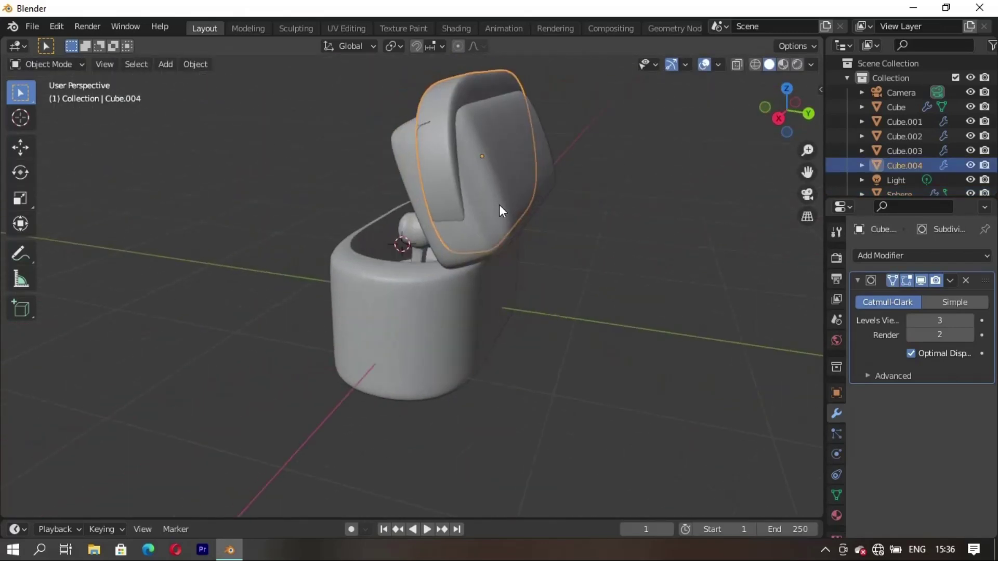
{"action": "left_click", "coordinate": [500, 208]}
{"action": "key", "text": "h"}
{"action": "mouse_move", "coordinate": [376, 335]}
{"action": "middle_mouse_down"}
{"action": "mouse_move", "coordinate": [389, 364]}
{"action": "mouse_move", "coordinate": [493, 327]}
{"action": "mouse_move", "coordinate": [491, 335]}
{"action": "middle_mouse_up"}
- Move both earbuds further down into their final seated position
{"action": "key", "text": "g"}
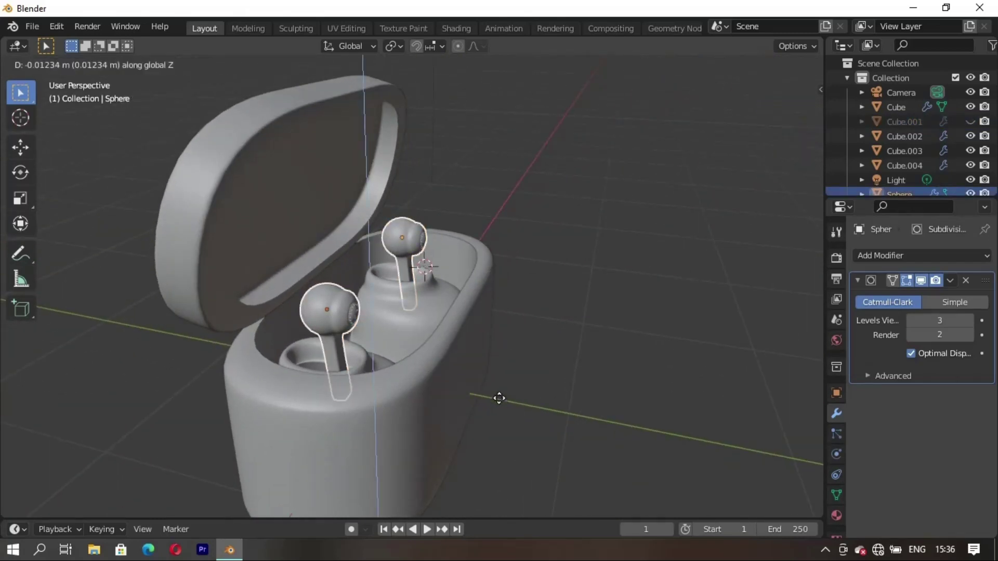
{"action": "left_click", "coordinate": [500, 413]}
{"action": "key", "text": "g"}
{"action": "left_click", "coordinate": [565, 387]}
{"action": "mouse_move", "coordinate": [565, 388]}
{"action": "middle_mouse_down"}
{"action": "mouse_move", "coordinate": [409, 450]}
{"action": "mouse_move", "coordinate": [441, 429]}
{"action": "mouse_move", "coordinate": [594, 397]}
{"action": "mouse_move", "coordinate": [371, 407]}
{"action": "mouse_move", "coordinate": [323, 312]}
{"action": "mouse_move", "coordinate": [570, 307]}
{"action": "mouse_move", "coordinate": [531, 355]}
{"action": "mouse_move", "coordinate": [247, 407]}
{"action": "mouse_move", "coordinate": [415, 383]}
{"action": "mouse_move", "coordinate": [319, 383]}
{"action": "mouse_move", "coordinate": [290, 414]}
{"action": "mouse_move", "coordinate": [565, 411]}
{"action": "mouse_move", "coordinate": [341, 383]}
{"action": "mouse_move", "coordinate": [338, 450]}
{"action": "mouse_move", "coordinate": [503, 338]}
{"action": "mouse_move", "coordinate": [429, 363]}
{"action": "mouse_move", "coordinate": [464, 379]}
{"action": "mouse_move", "coordinate": [347, 401]}
{"action": "mouse_move", "coordinate": [537, 426]}
{"action": "mouse_move", "coordinate": [571, 442]}
{"action": "mouse_move", "coordinate": [472, 379]}
{"action": "mouse_move", "coordinate": [430, 416]}
{"action": "mouse_move", "coordinate": [485, 392]}
{"action": "middle_mouse_up"}
- Place the 3D cursor on the case front, inspect closely, and select case body Cube.003
{"action": "right_click", "coordinate": [326, 303], "text": "shift"}
{"action": "key", "text": "ctrl+KP_3"}
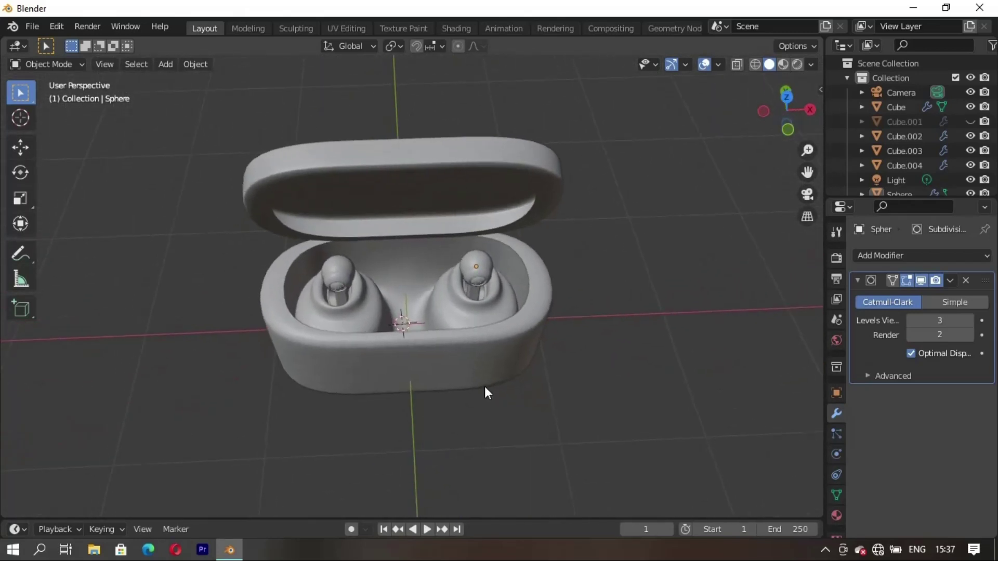
{"action": "scroll", "coordinate": [506, 402], "scroll_direction": "up", "scroll_amount": 3}
{"action": "scroll", "coordinate": [476, 425], "scroll_direction": "up", "scroll_amount": 3}
{"action": "mouse_move", "coordinate": [475, 425]}
{"action": "middle_mouse_down"}
{"action": "mouse_move", "coordinate": [351, 436]}
{"action": "mouse_move", "coordinate": [406, 381]}
{"action": "mouse_move", "coordinate": [373, 381]}
{"action": "mouse_move", "coordinate": [435, 410]}
{"action": "mouse_move", "coordinate": [321, 410]}
{"action": "middle_mouse_up"}
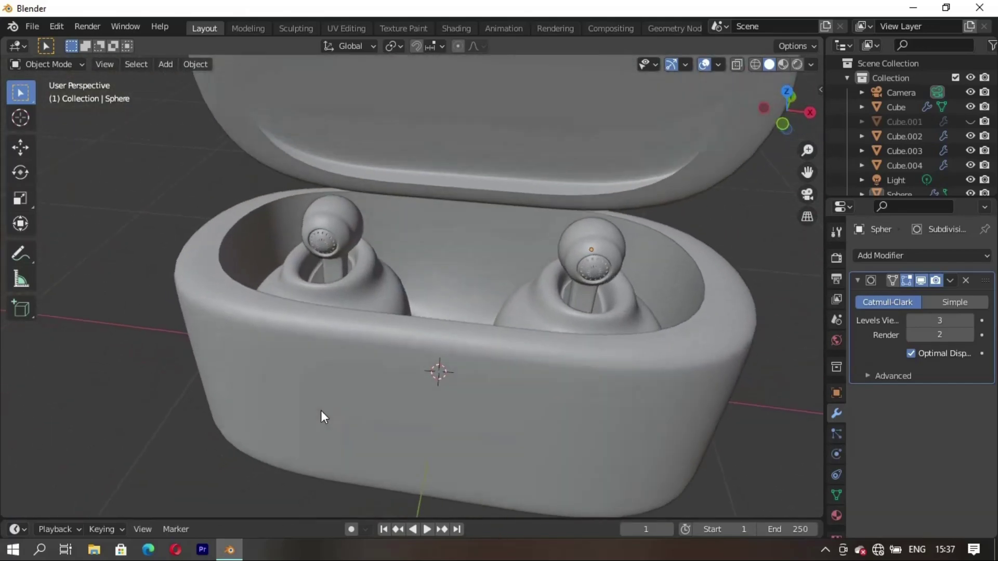
{"action": "scroll", "coordinate": [391, 429], "scroll_direction": "down", "scroll_amount": 3}
{"action": "left_click", "coordinate": [426, 367]}
{"action": "mouse_move", "coordinate": [391, 429]}
{"action": "middle_mouse_down"}
{"action": "mouse_move", "coordinate": [427, 367]}
{"action": "mouse_move", "coordinate": [390, 403]}
{"action": "middle_mouse_up"}
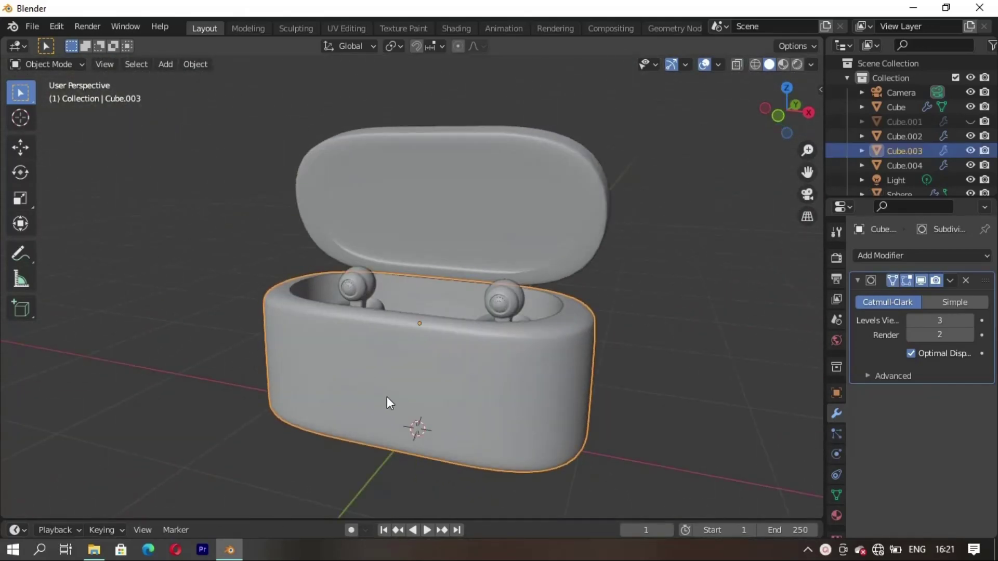
{"action": "scroll", "coordinate": [386, 397], "scroll_direction": "up", "scroll_amount": 2}
{"action": "mouse_move", "coordinate": [398, 332]}
{"action": "middle_mouse_down"}
{"action": "mouse_move", "coordinate": [545, 366]}
{"action": "mouse_move", "coordinate": [361, 419]}
{"action": "middle_mouse_up"}
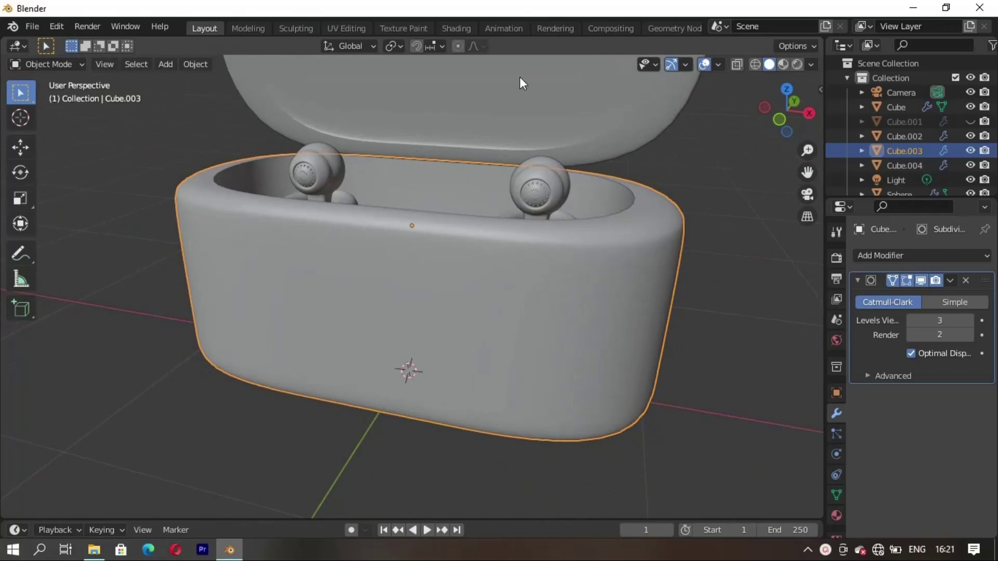
- In Shading, make the case's base colour near black with roughness 0.686
{"action": "left_click", "coordinate": [451, 29]}
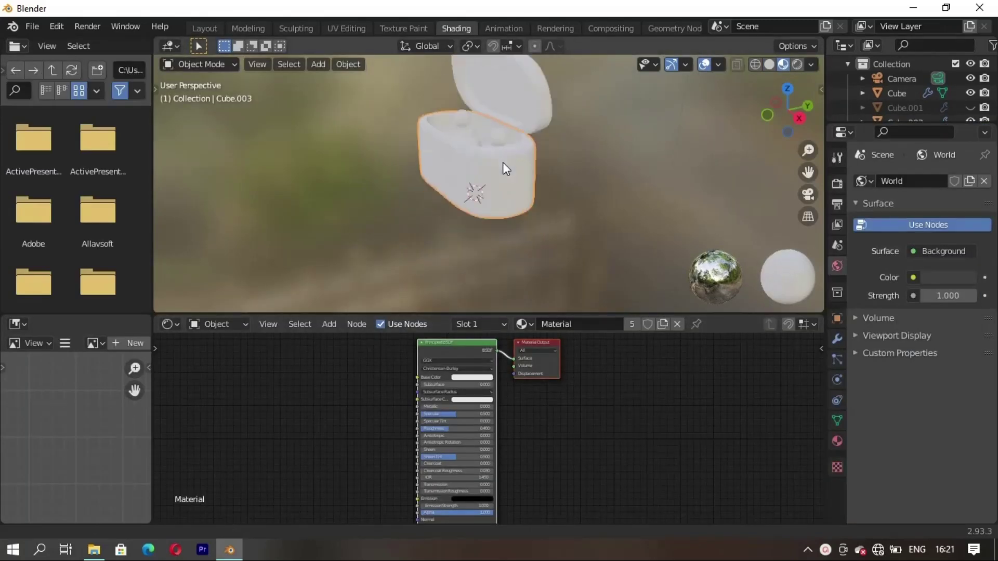
{"action": "scroll", "coordinate": [503, 168], "scroll_direction": "up", "scroll_amount": 3}
{"action": "middle_click_drag", "start_coordinate": [538, 211], "coordinate": [656, 214]}
{"action": "scroll", "coordinate": [560, 397], "scroll_direction": "up", "scroll_amount": 2}
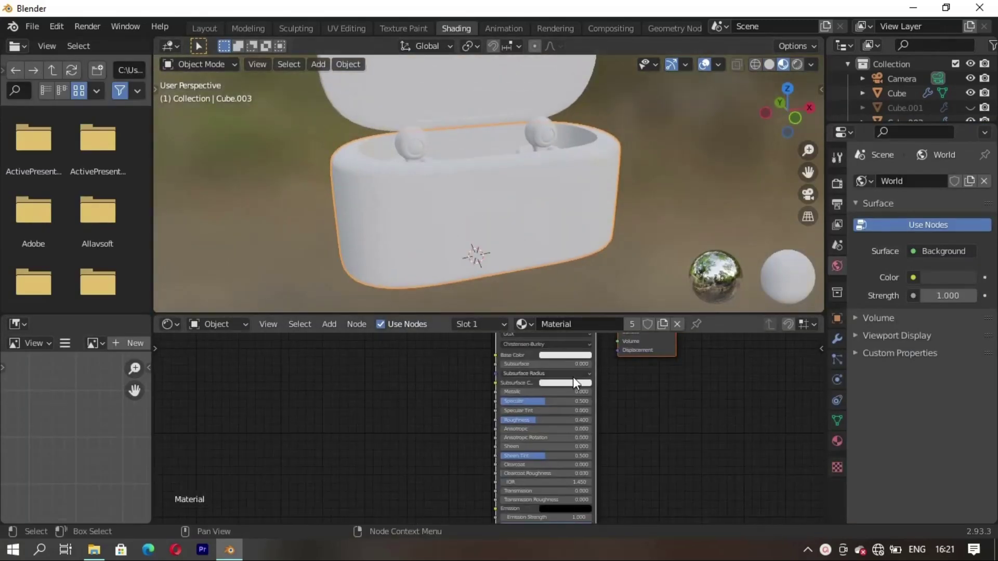
{"action": "left_click", "coordinate": [553, 355]}
{"action": "mouse_move", "coordinate": [574, 263]}
{"action": "left_mouse_down"}
{"action": "mouse_move", "coordinate": [573, 279]}
{"action": "mouse_move", "coordinate": [622, 302]}
{"action": "left_mouse_up"}
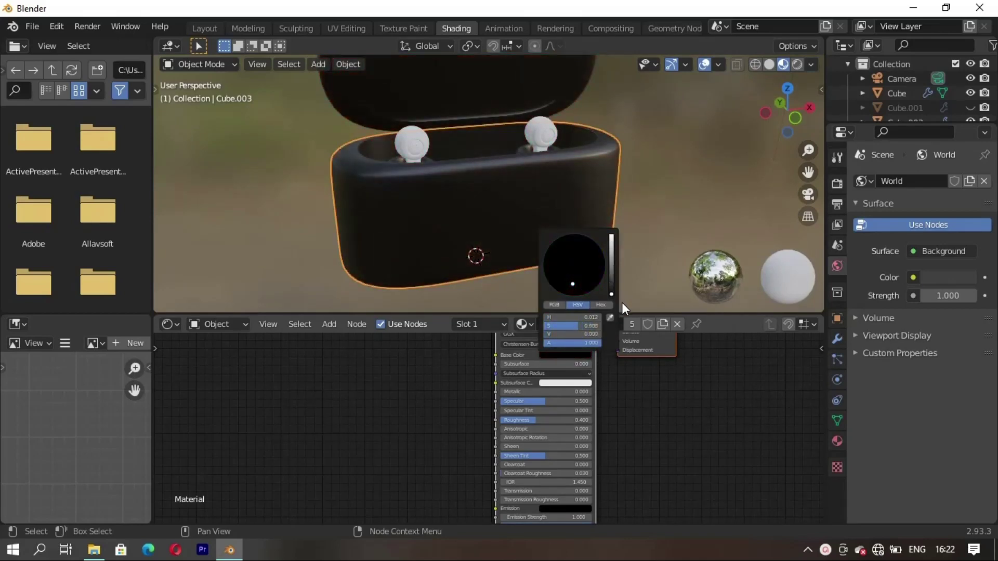
{"action": "left_click_drag", "start_coordinate": [524, 420], "coordinate": [553, 414]}
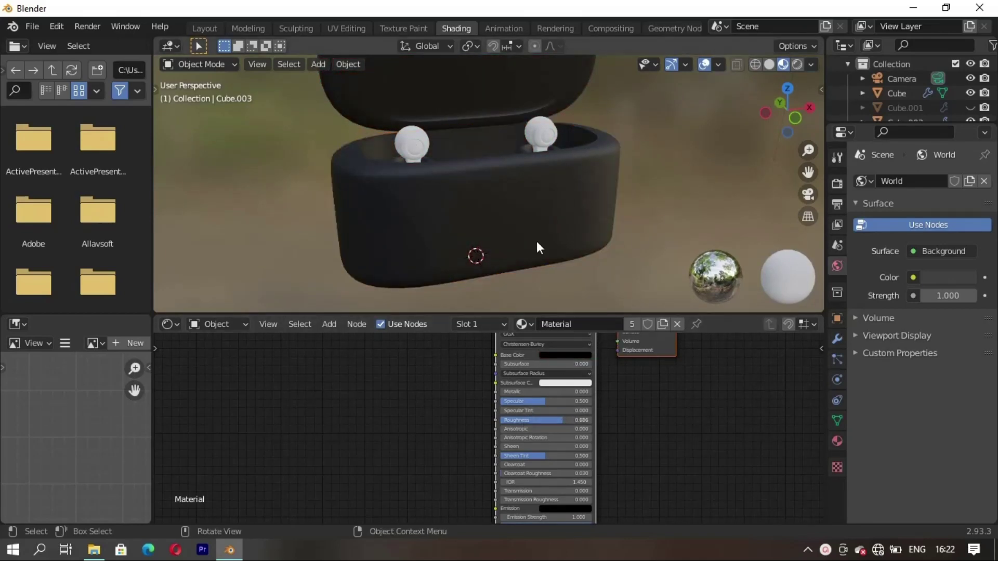
- Give the right earbud a new dark material named 'fgg' with roughness 0.268
{"action": "mouse_move", "coordinate": [536, 249]}
{"action": "middle_mouse_down"}
{"action": "mouse_move", "coordinate": [403, 229]}
{"action": "mouse_move", "coordinate": [508, 211]}
{"action": "mouse_move", "coordinate": [539, 233]}
{"action": "middle_mouse_up"}
{"action": "scroll", "coordinate": [554, 122], "scroll_direction": "up", "scroll_amount": 3}
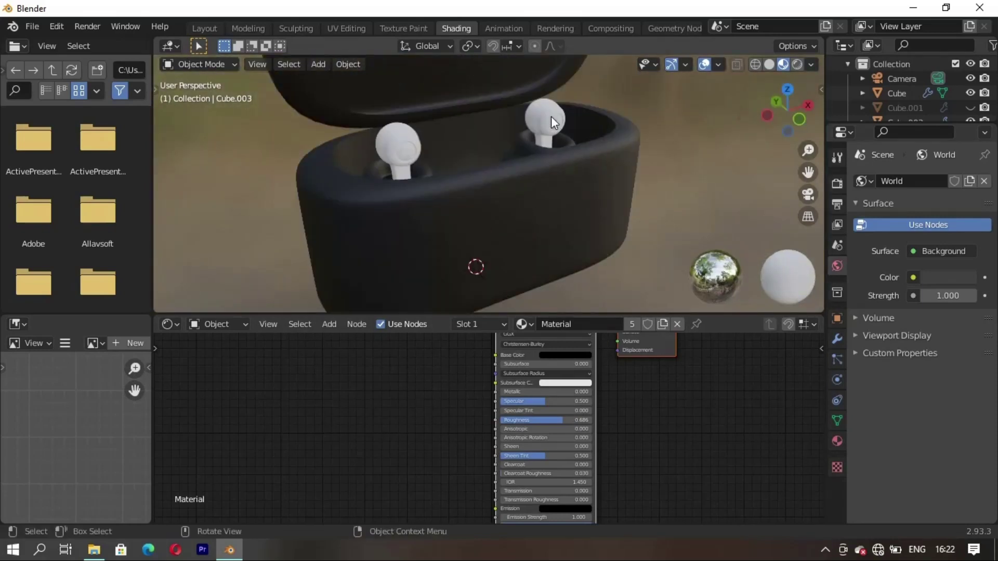
{"action": "left_click", "coordinate": [551, 116]}
{"action": "left_click", "coordinate": [520, 324]}
{"action": "double_click", "coordinate": [572, 324]}
{"action": "key", "text": "BackSpace"}
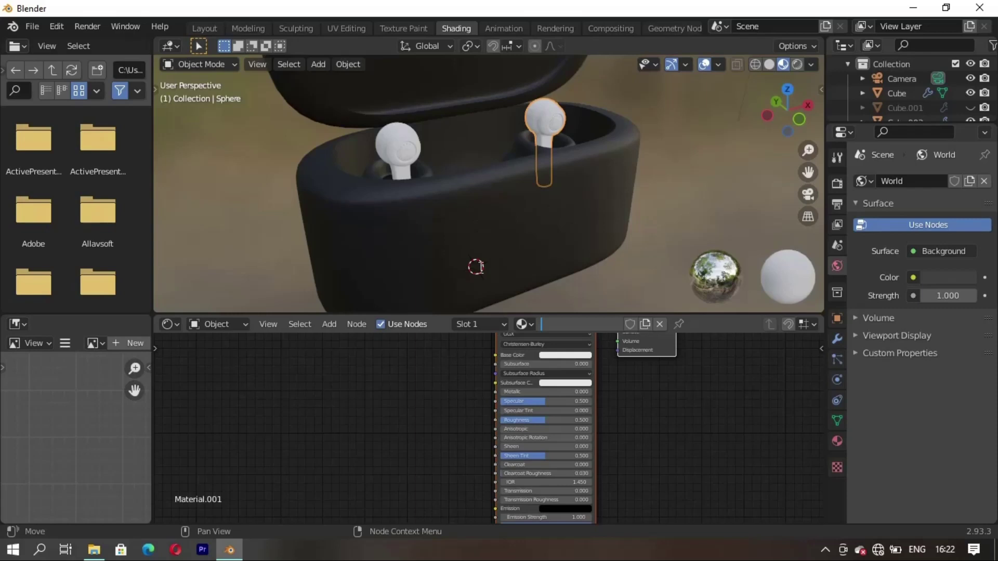
{"action": "type", "text": "fgg"}
{"action": "key", "text": "Return"}
{"action": "left_click", "coordinate": [565, 355]}
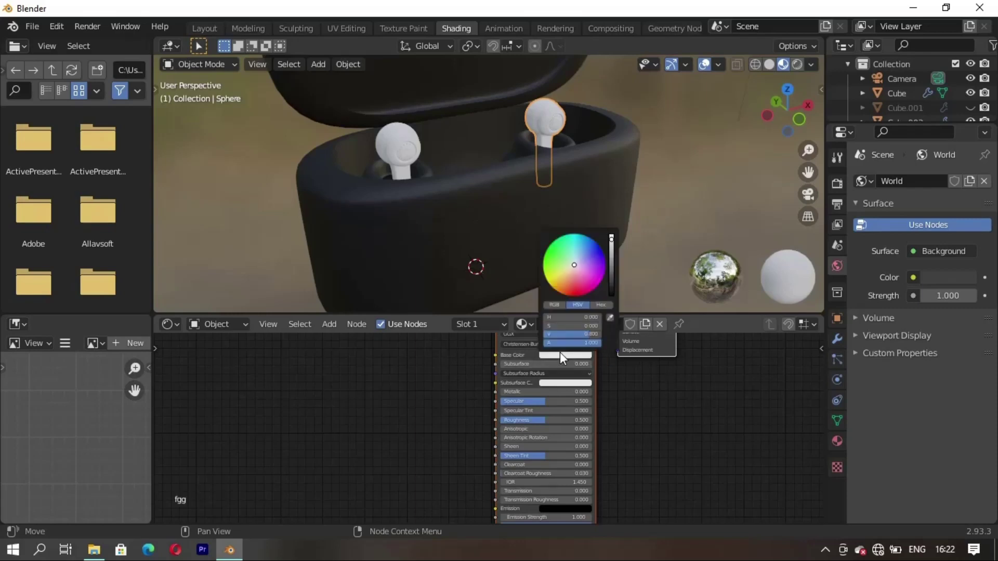
{"action": "left_click_drag", "start_coordinate": [575, 265], "coordinate": [618, 289]}
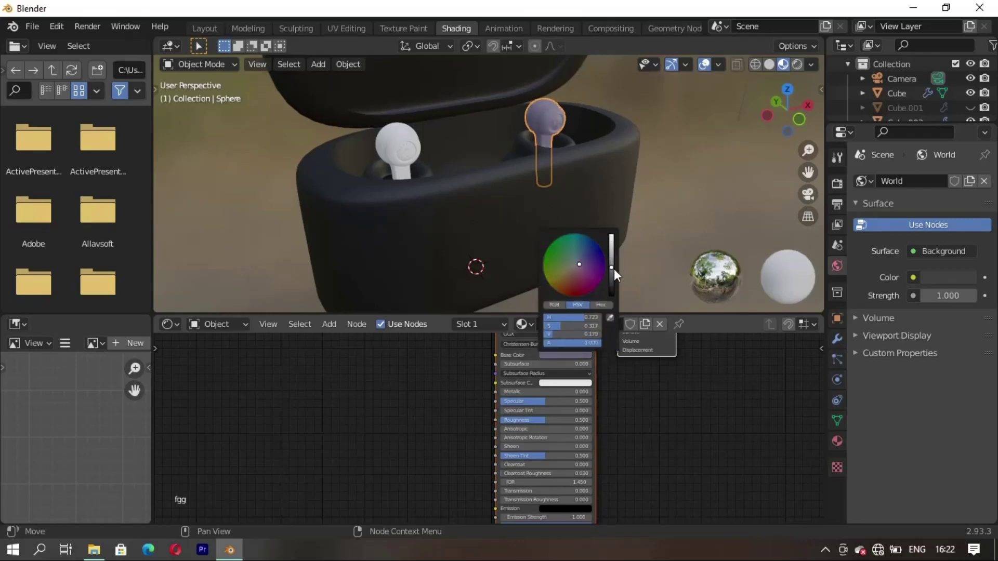
{"action": "left_click_drag", "start_coordinate": [552, 420], "coordinate": [536, 420]}
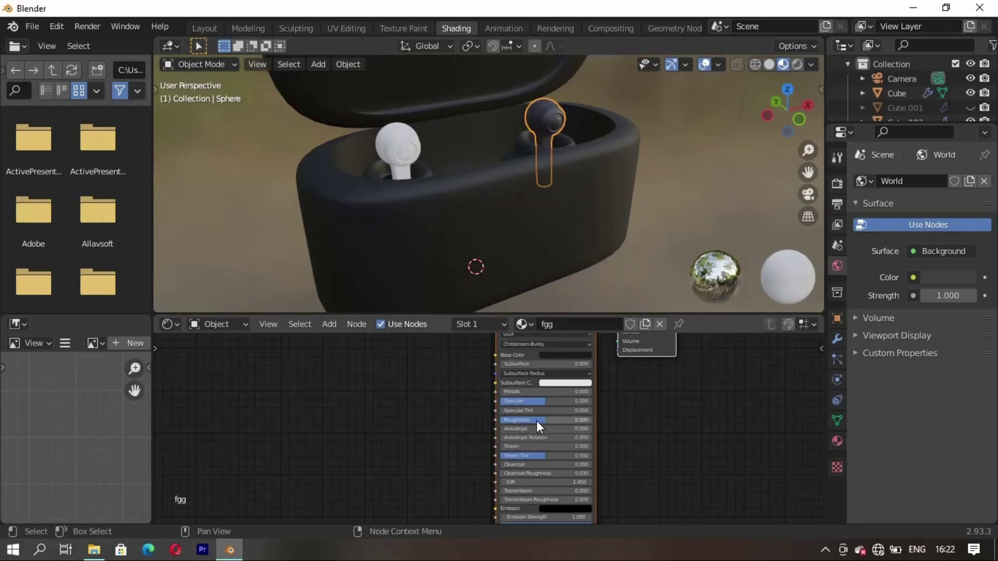
- Assign the existing 'fgg' material to the left earbud
{"action": "mouse_move", "coordinate": [566, 227]}
{"action": "middle_mouse_down"}
{"action": "mouse_move", "coordinate": [527, 257]}
{"action": "mouse_move", "coordinate": [484, 247]}
{"action": "mouse_move", "coordinate": [469, 262]}
{"action": "mouse_move", "coordinate": [510, 201]}
{"action": "mouse_move", "coordinate": [530, 238]}
{"action": "mouse_move", "coordinate": [444, 262]}
{"action": "mouse_move", "coordinate": [468, 222]}
{"action": "mouse_move", "coordinate": [528, 232]}
{"action": "middle_mouse_up"}
{"action": "left_click", "coordinate": [387, 169]}
{"action": "left_click", "coordinate": [456, 324]}
{"action": "left_click", "coordinate": [478, 346]}
- Compare the materials in rendered, solid and material preview shading
{"action": "scroll", "coordinate": [528, 232], "scroll_direction": "up", "scroll_amount": 2}
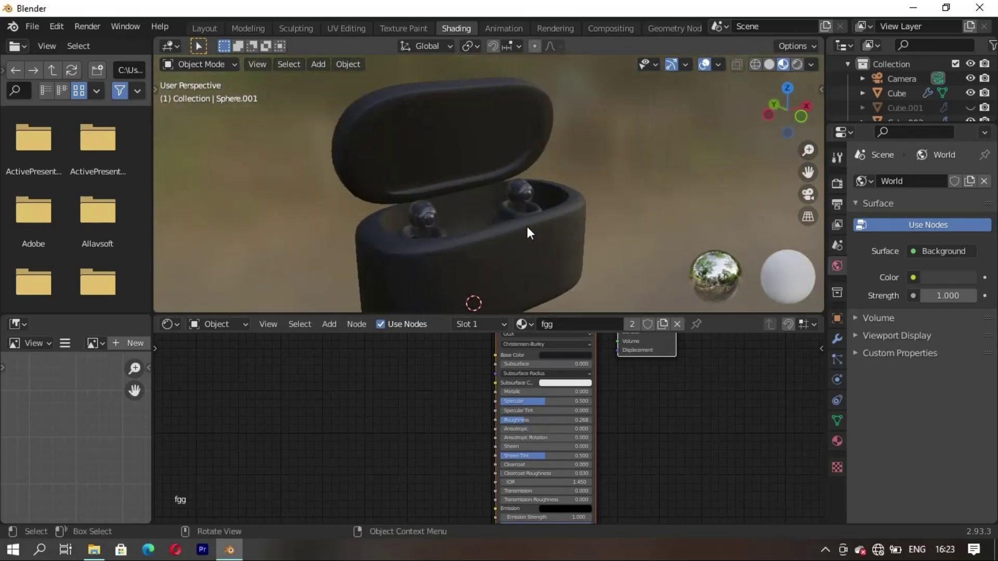
{"action": "left_click", "coordinate": [797, 62]}
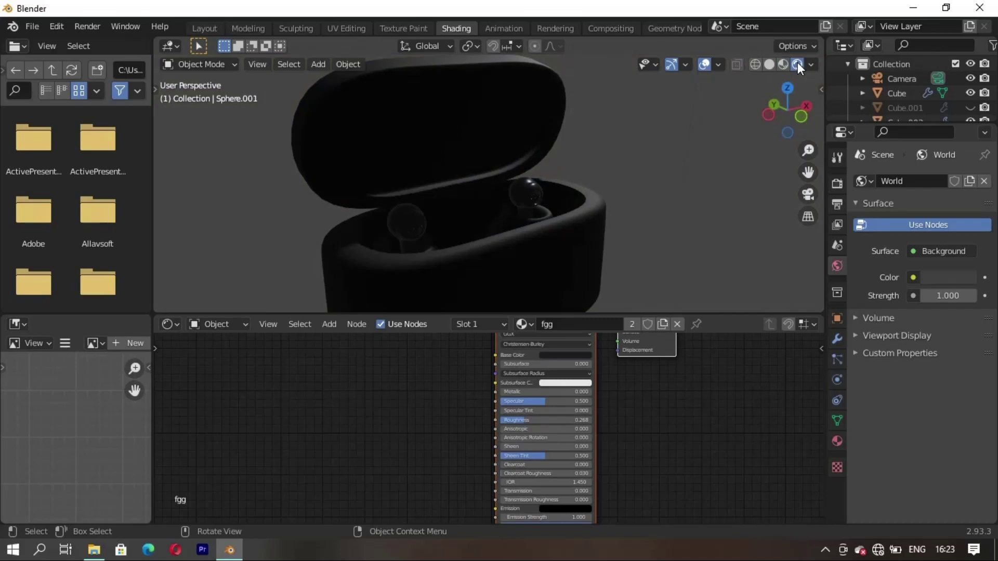
{"action": "left_click", "coordinate": [769, 64]}
{"action": "middle_click_drag", "start_coordinate": [655, 161], "coordinate": [540, 233]}
{"action": "left_click", "coordinate": [783, 64]}
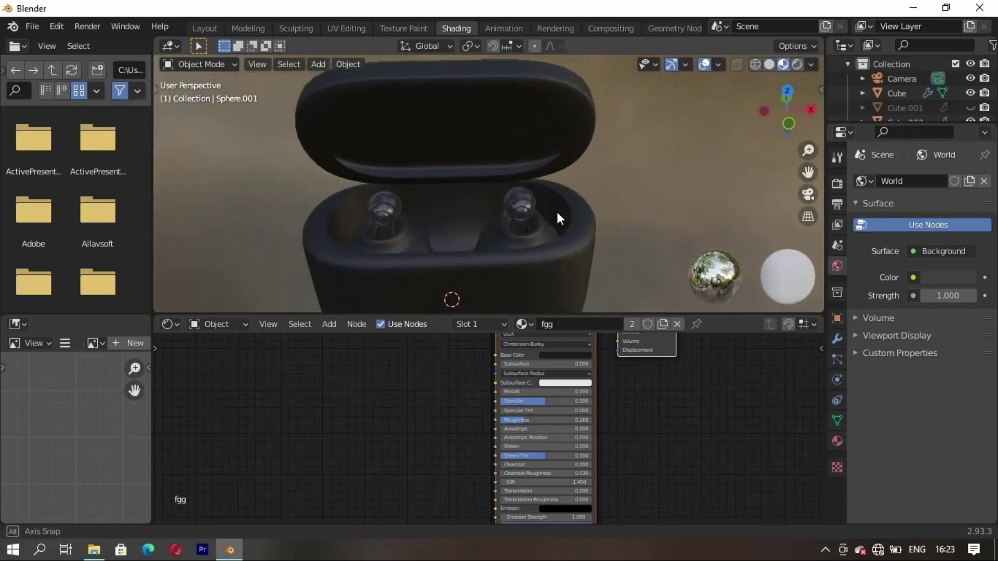
- Back in Layout, review the case in material and rendered shading, then return to solid
{"action": "left_click", "coordinate": [204, 28]}
{"action": "left_click", "coordinate": [783, 64]}
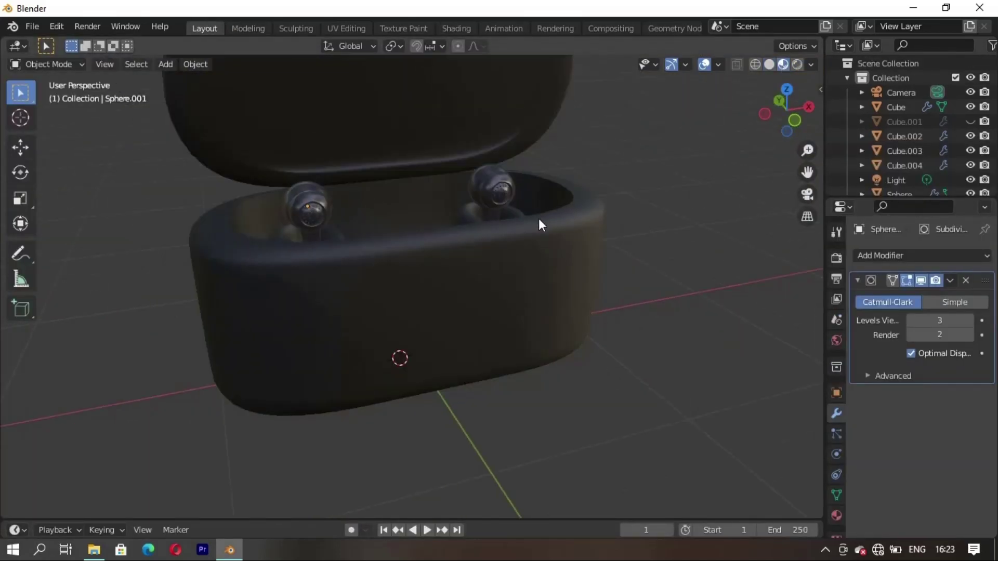
{"action": "mouse_move", "coordinate": [538, 219]}
{"action": "middle_mouse_down"}
{"action": "mouse_move", "coordinate": [360, 256]}
{"action": "mouse_move", "coordinate": [489, 254]}
{"action": "middle_mouse_up"}
{"action": "scroll", "coordinate": [489, 260], "scroll_direction": "down", "scroll_amount": 3}
{"action": "mouse_move", "coordinate": [457, 296]}
{"action": "middle_mouse_down"}
{"action": "mouse_move", "coordinate": [503, 258]}
{"action": "mouse_move", "coordinate": [288, 250]}
{"action": "mouse_move", "coordinate": [537, 218]}
{"action": "middle_mouse_up"}
{"action": "left_click", "coordinate": [797, 64]}
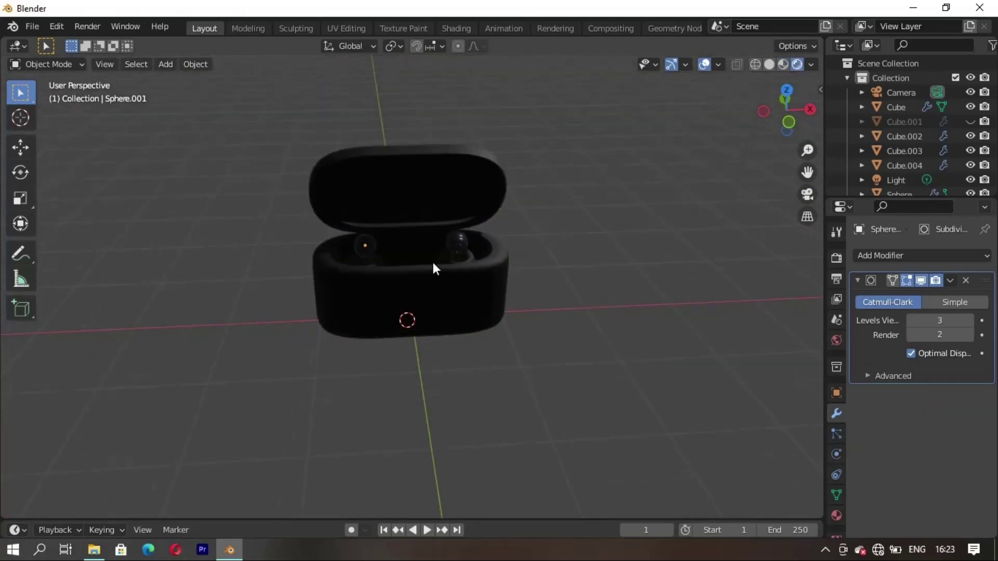
{"action": "mouse_move", "coordinate": [432, 262]}
{"action": "middle_mouse_down"}
{"action": "mouse_move", "coordinate": [278, 258]}
{"action": "mouse_move", "coordinate": [469, 272]}
{"action": "mouse_move", "coordinate": [432, 292]}
{"action": "middle_mouse_up"}
{"action": "scroll", "coordinate": [477, 275], "scroll_direction": "down", "scroll_amount": 3}
{"action": "left_click", "coordinate": [769, 64]}
- Add a plane under the case and scale it to size
{"action": "key", "text": "shift+a"}
{"action": "left_click", "coordinate": [490, 240]}
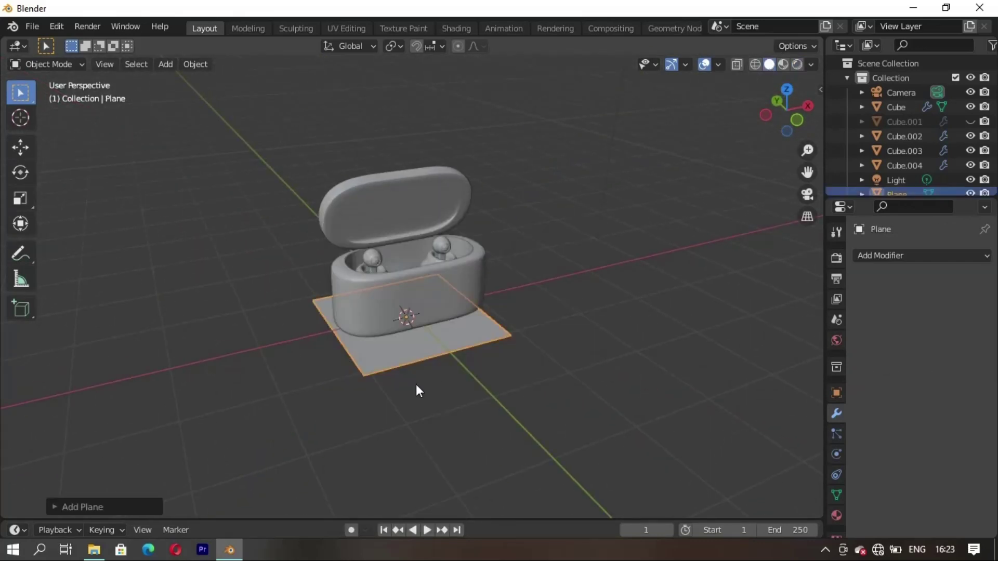
{"action": "key", "text": "s"}
{"action": "left_click", "coordinate": [416, 268]}
{"action": "scroll", "coordinate": [416, 268], "scroll_direction": "down", "scroll_amount": 4}
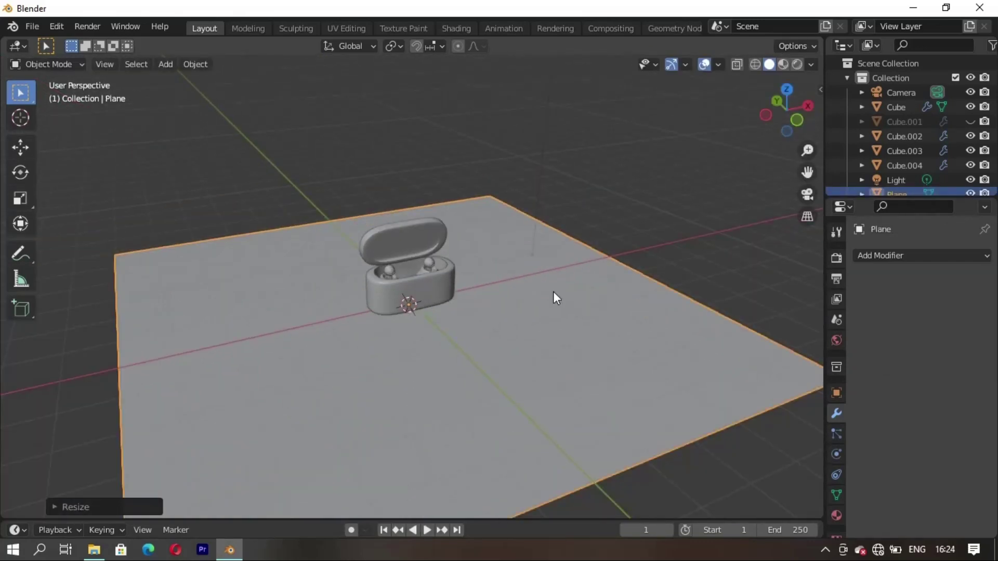
{"action": "key", "text": "s"}
{"action": "left_click", "coordinate": [514, 343]}
- Extrude the plane's back edge up into a wall and bevel the corner
{"action": "key", "text": "Tab"}
{"action": "left_click", "coordinate": [702, 211]}
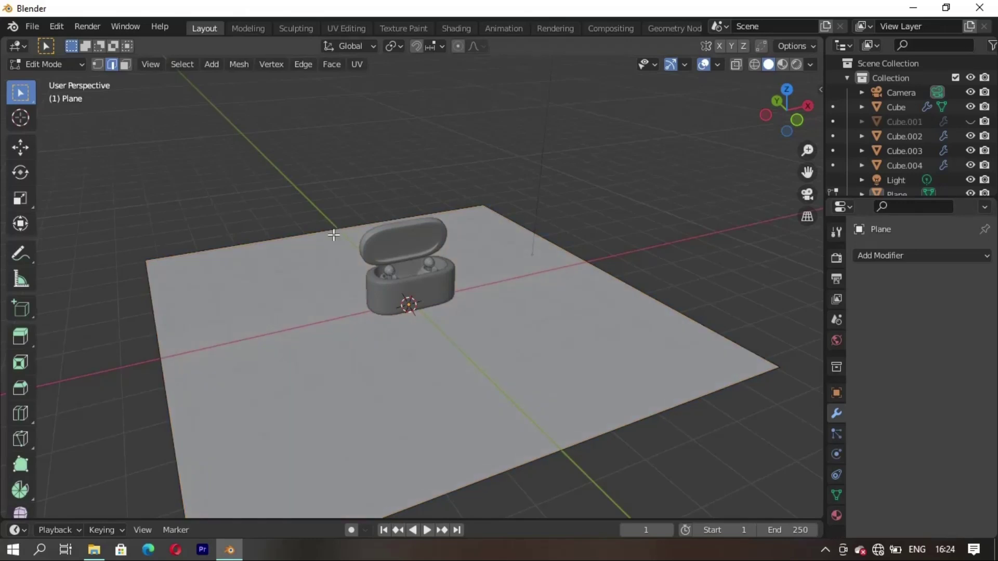
{"action": "left_click", "coordinate": [333, 228]}
{"action": "key", "text": "e"}
{"action": "left_click", "coordinate": [449, 223]}
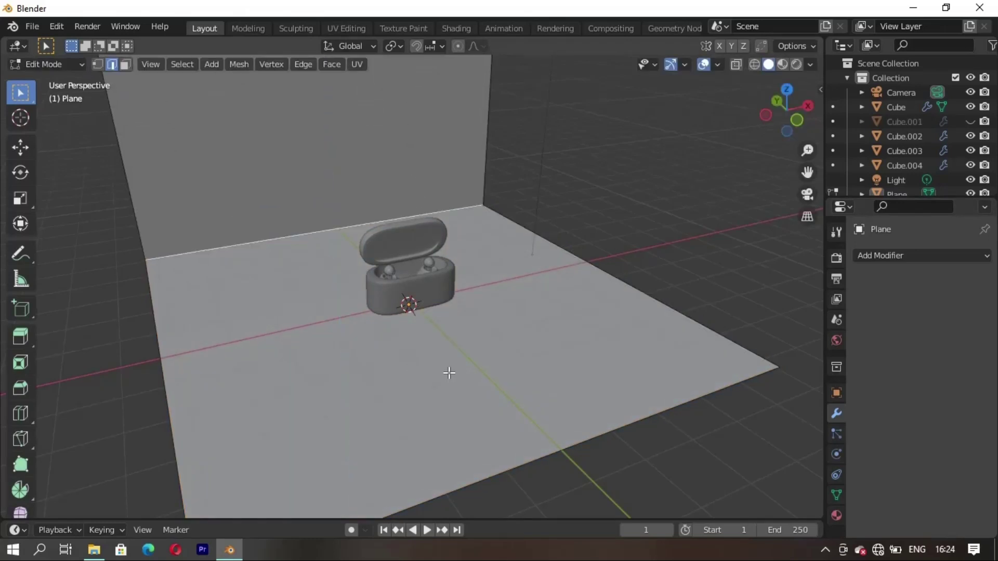
{"action": "key", "text": "ctrl+b"}
{"action": "scroll", "coordinate": [467, 426], "scroll_direction": "up", "scroll_amount": 5}
{"action": "left_click", "coordinate": [480, 463]}
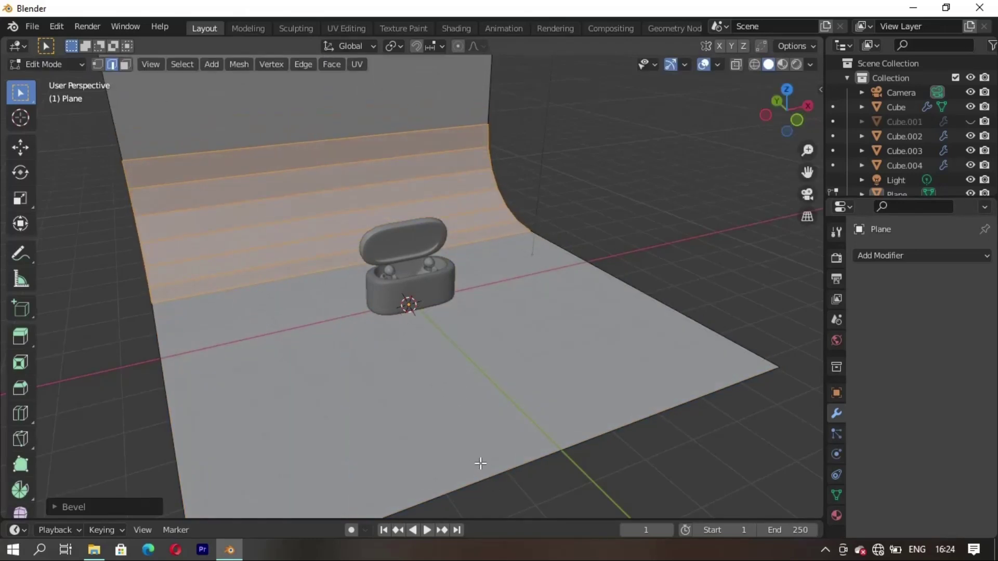
- Apply smooth shading to the curved backdrop in Object Mode
{"action": "middle_click_drag", "start_coordinate": [479, 463], "coordinate": [656, 334]}
{"action": "key", "text": "Tab"}
{"action": "right_click", "coordinate": [656, 176]}
{"action": "left_click", "coordinate": [655, 176]}
{"action": "middle_click_drag", "start_coordinate": [656, 176], "coordinate": [586, 344]}
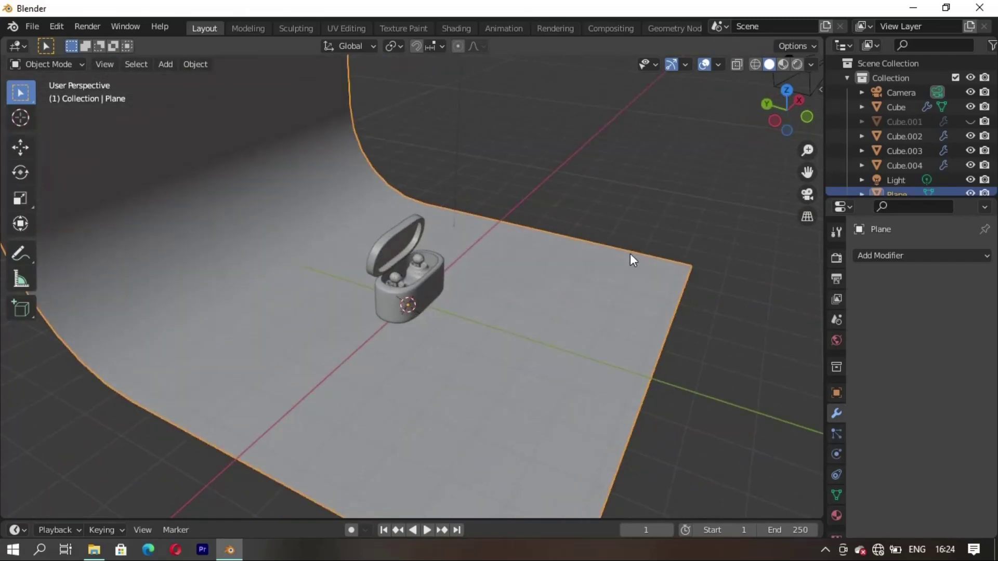
- Select the backdrop plane and check it from the front and side views
{"action": "key", "text": "alt+a"}
{"action": "mouse_move", "coordinate": [629, 254]}
{"action": "middle_mouse_down"}
{"action": "mouse_move", "coordinate": [485, 335]}
{"action": "mouse_move", "coordinate": [417, 395]}
{"action": "mouse_move", "coordinate": [397, 350]}
{"action": "middle_mouse_up"}
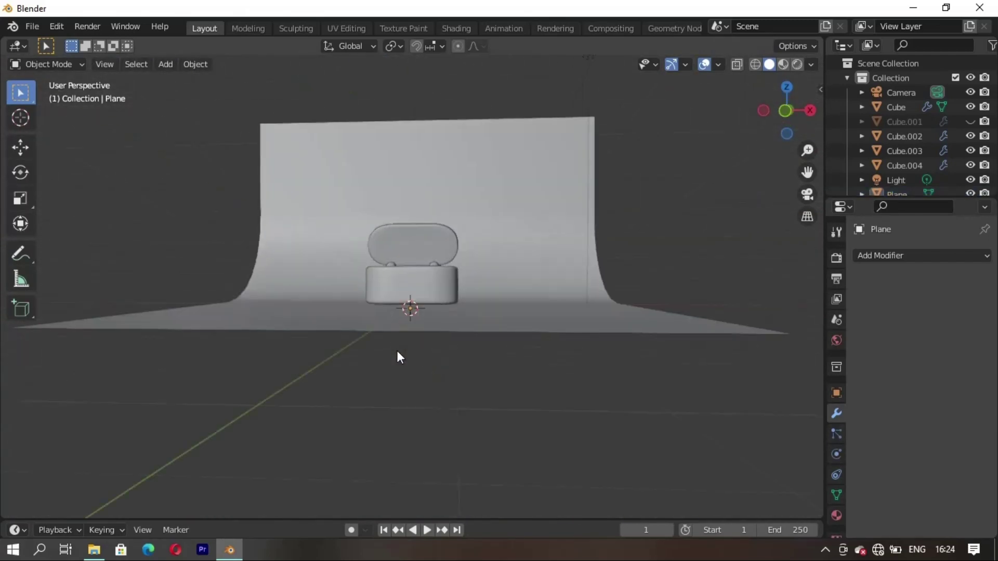
{"action": "key", "text": "KP_1"}
{"action": "left_click", "coordinate": [531, 248]}
{"action": "key", "text": "KP_3"}
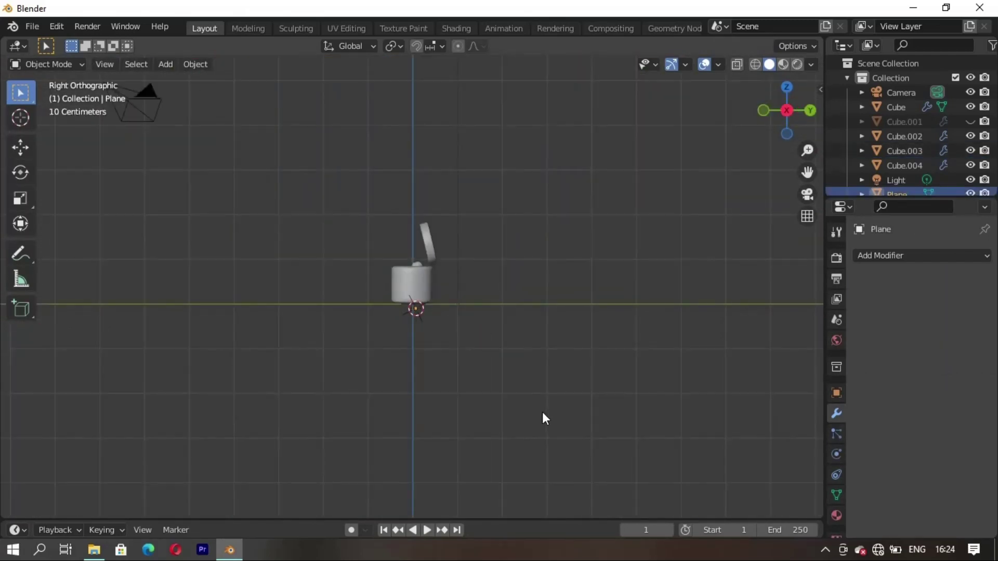
{"action": "middle_click_drag", "start_coordinate": [543, 416], "coordinate": [526, 309]}
{"action": "scroll", "coordinate": [456, 360], "scroll_direction": "up", "scroll_amount": 5}
{"action": "scroll", "coordinate": [407, 368], "scroll_direction": "up", "scroll_amount": 3}
{"action": "mouse_move", "coordinate": [404, 368]}
{"action": "middle_mouse_down"}
{"action": "mouse_move", "coordinate": [227, 369]}
{"action": "mouse_move", "coordinate": [278, 352]}
{"action": "middle_mouse_up"}
- Move the backdrop vertically along Z so the case rests on its floor
{"action": "key", "text": "g"}
{"action": "key", "text": "z"}
{"action": "left_click", "coordinate": [351, 352]}
{"action": "scroll", "coordinate": [498, 377], "scroll_direction": "down", "scroll_amount": 5}
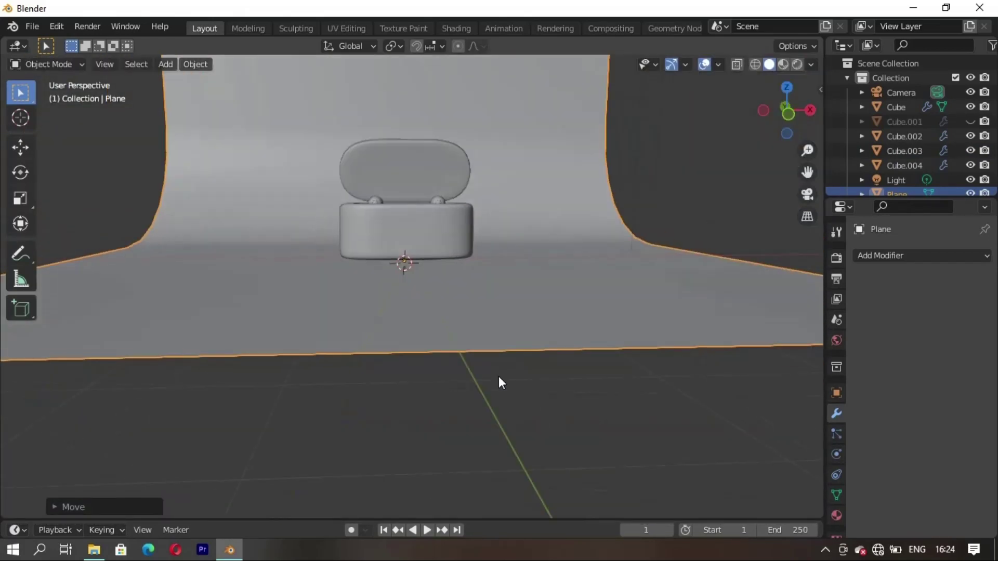
{"action": "key", "text": "KP_1"}
{"action": "mouse_move", "coordinate": [549, 408]}
{"action": "middle_mouse_down"}
{"action": "mouse_move", "coordinate": [525, 413]}
{"action": "mouse_move", "coordinate": [554, 420]}
{"action": "middle_mouse_up"}
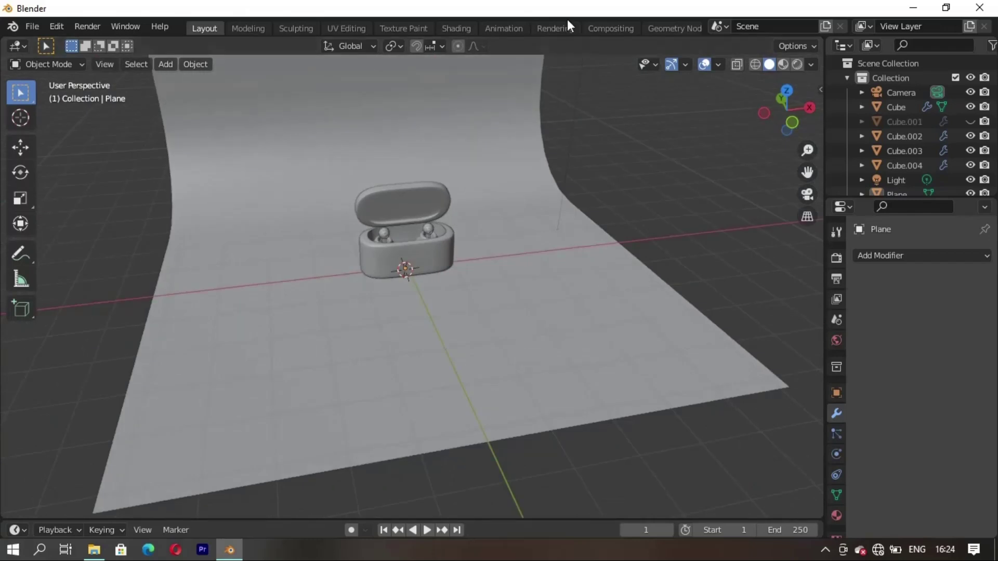
- In Shading, rename the backdrop material to 'ssd' and give it a pink base colour
{"action": "left_click", "coordinate": [456, 28]}
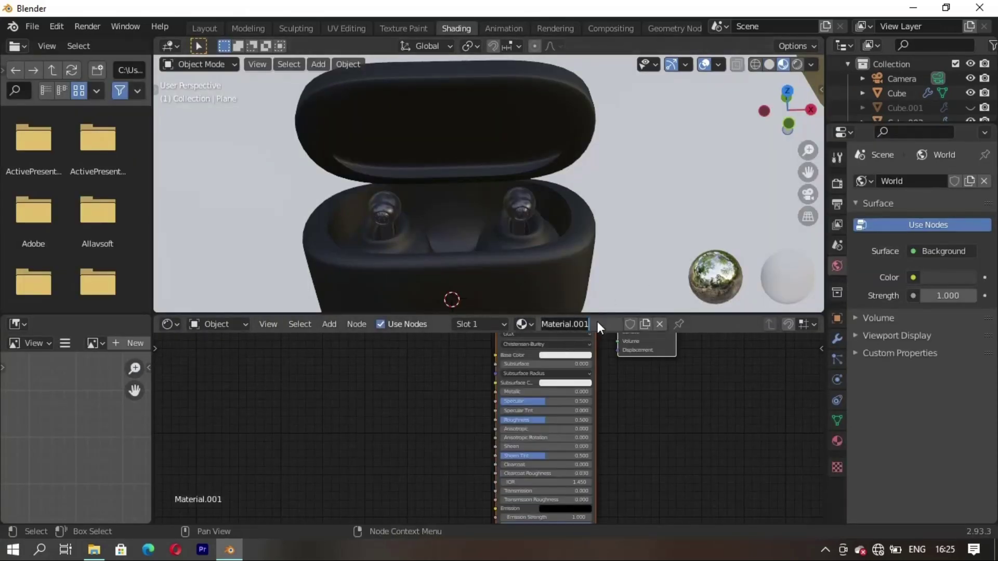
{"action": "left_click", "coordinate": [572, 324]}
{"action": "type", "text": "ssd"}
{"action": "key", "text": "Return"}
{"action": "scroll", "coordinate": [581, 210], "scroll_direction": "down", "scroll_amount": 4}
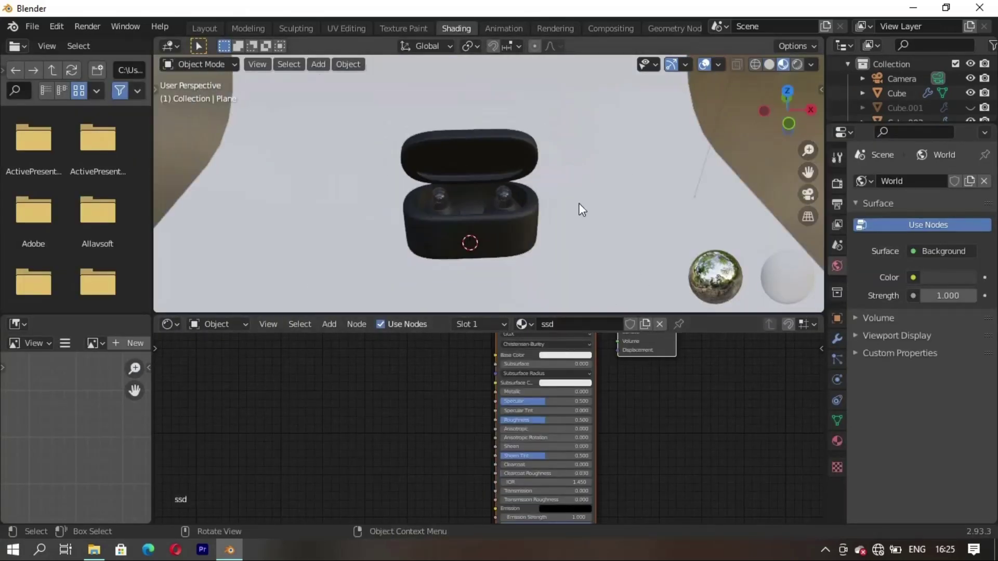
{"action": "left_click", "coordinate": [554, 354]}
{"action": "mouse_move", "coordinate": [572, 265]}
{"action": "left_mouse_down"}
{"action": "mouse_move", "coordinate": [578, 292]}
{"action": "mouse_move", "coordinate": [583, 261]}
{"action": "mouse_move", "coordinate": [589, 275]}
{"action": "mouse_move", "coordinate": [612, 251]}
{"action": "left_mouse_up"}
- Set the case's base colour to grey and its subsurface amount to 0.741
{"action": "left_click", "coordinate": [490, 210]}
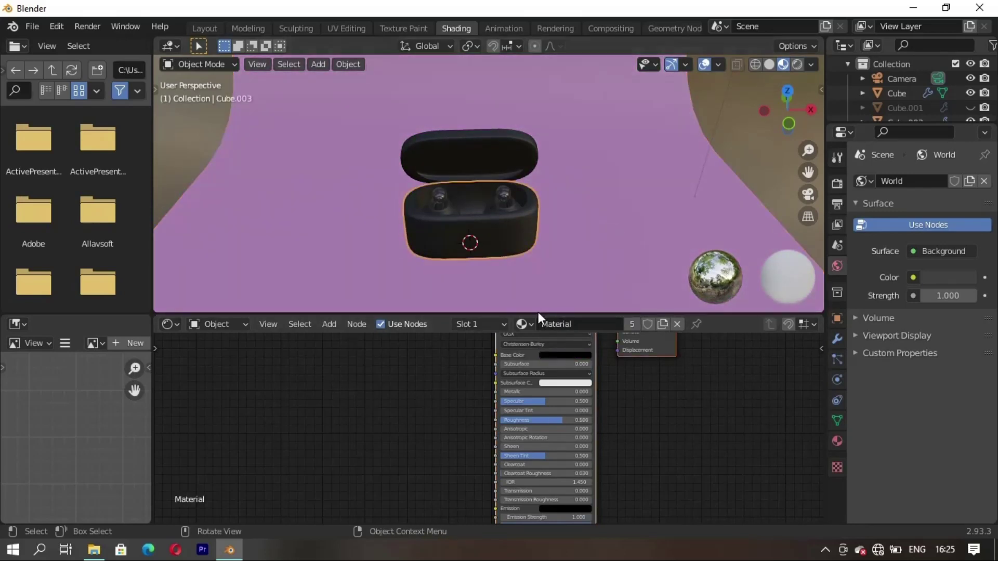
{"action": "left_click", "coordinate": [565, 355]}
{"action": "left_click_drag", "start_coordinate": [611, 291], "coordinate": [612, 262]}
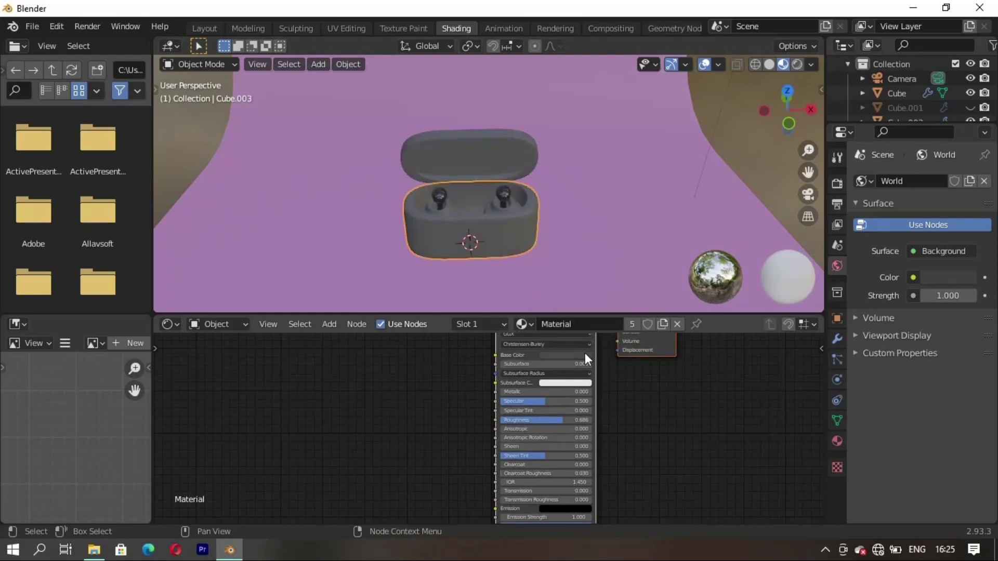
{"action": "scroll", "coordinate": [597, 379], "scroll_direction": "up", "scroll_amount": 2}
{"action": "scroll", "coordinate": [533, 233], "scroll_direction": "up", "scroll_amount": 2}
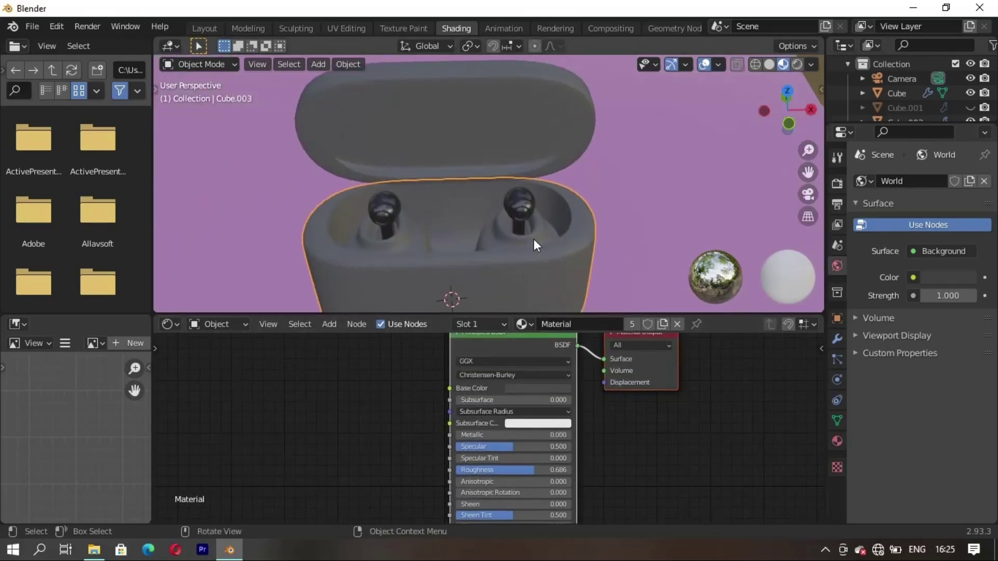
{"action": "scroll", "coordinate": [533, 239], "scroll_direction": "up", "scroll_amount": 2}
{"action": "left_click_drag", "start_coordinate": [501, 399], "coordinate": [540, 399]}
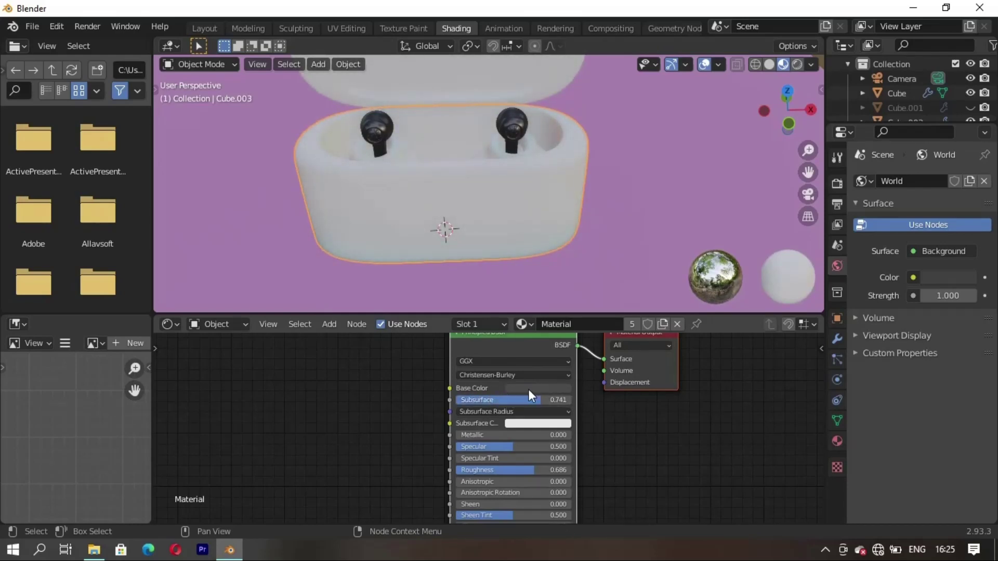
- Tune the case's subsurface colour to a pale pink-lilac
{"action": "left_click", "coordinate": [538, 423]}
{"action": "left_click", "coordinate": [559, 312]}
{"action": "left_click", "coordinate": [569, 316]}
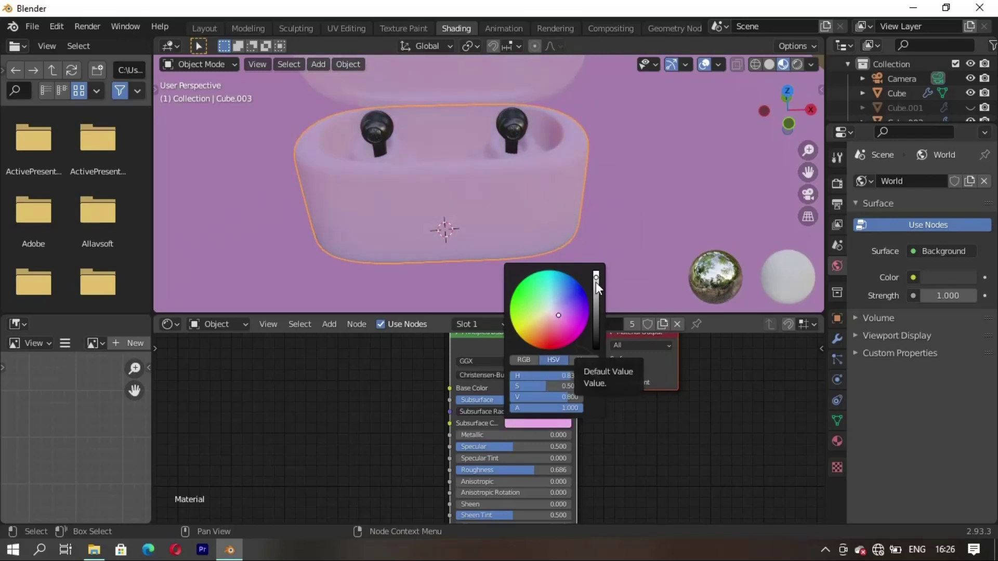
{"action": "mouse_move", "coordinate": [635, 170]}
{"action": "middle_mouse_down"}
{"action": "mouse_move", "coordinate": [741, 156]}
{"action": "mouse_move", "coordinate": [426, 223]}
{"action": "mouse_move", "coordinate": [497, 186]}
{"action": "middle_mouse_up"}
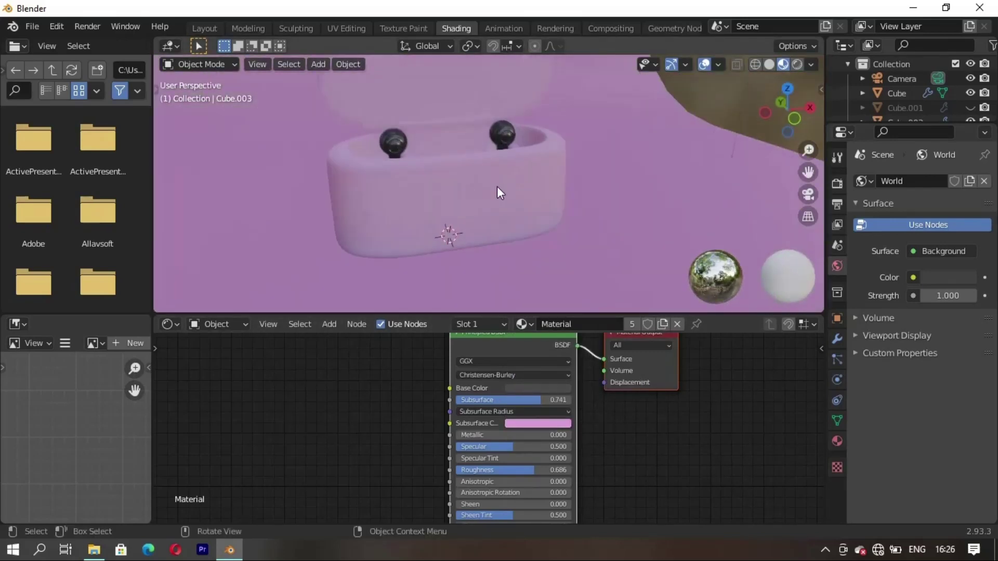
{"action": "left_click", "coordinate": [531, 422]}
{"action": "left_click", "coordinate": [553, 305]}
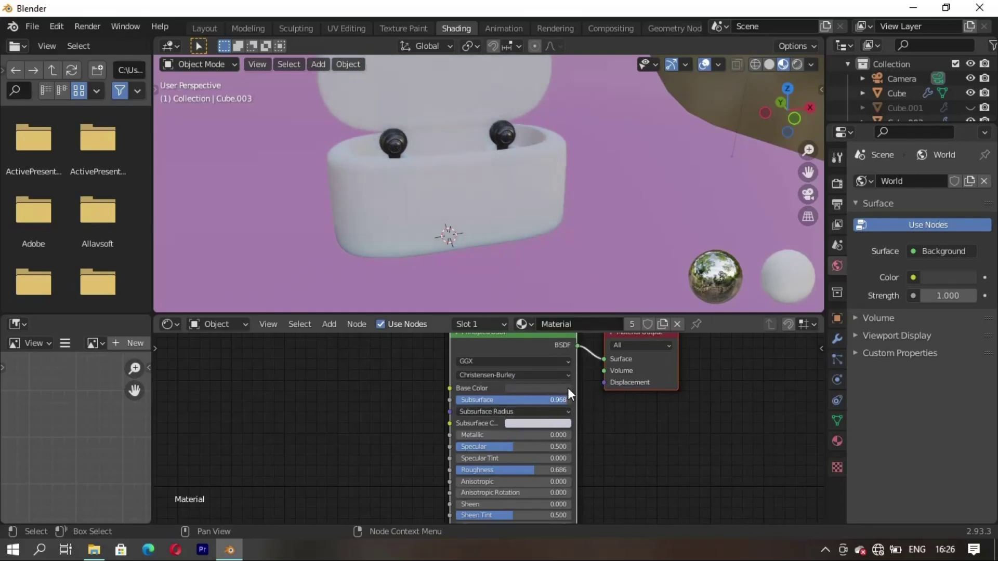
{"action": "left_click", "coordinate": [539, 423]}
{"action": "left_click", "coordinate": [557, 311]}
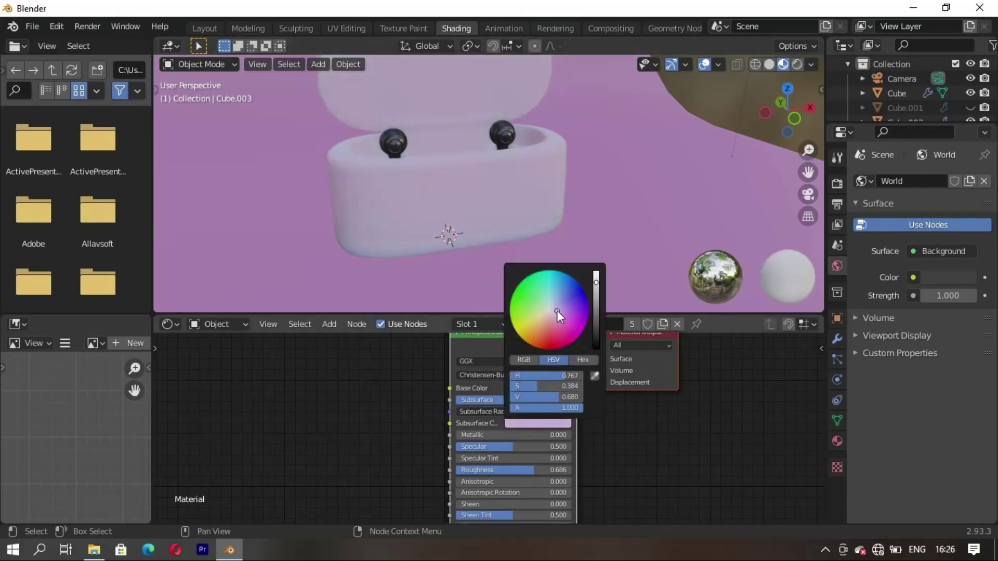
{"action": "mouse_move", "coordinate": [557, 316]}
{"action": "middle_mouse_down"}
{"action": "mouse_move", "coordinate": [544, 170]}
{"action": "mouse_move", "coordinate": [456, 230]}
{"action": "mouse_move", "coordinate": [531, 199]}
{"action": "middle_mouse_up"}
- Make the backdrop plane's base colour black
{"action": "left_click", "coordinate": [566, 274]}
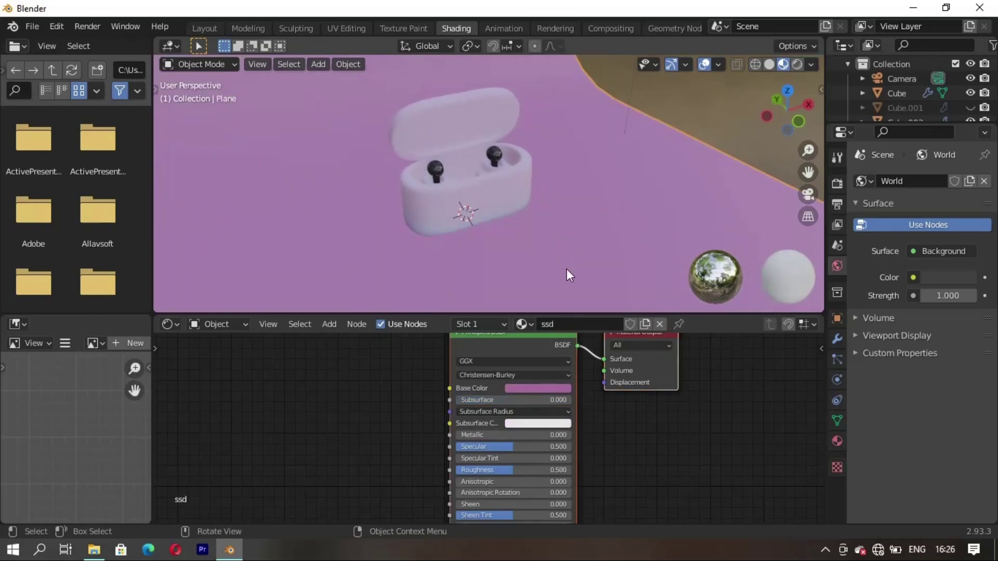
{"action": "left_click", "coordinate": [541, 388]}
{"action": "left_click_drag", "start_coordinate": [598, 261], "coordinate": [597, 312]}
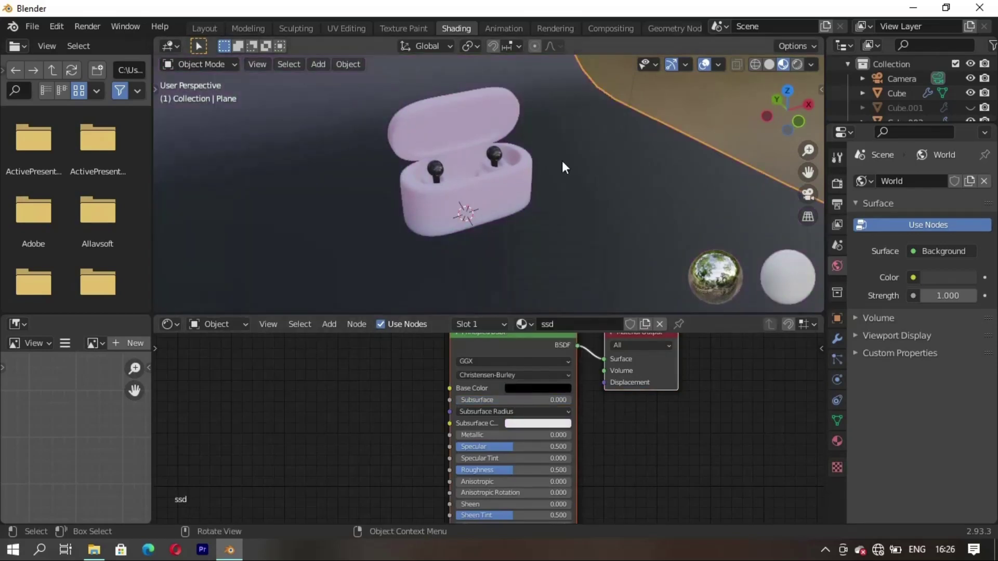
{"action": "mouse_move", "coordinate": [562, 160]}
{"action": "middle_mouse_down"}
{"action": "mouse_move", "coordinate": [491, 201]}
{"action": "mouse_move", "coordinate": [398, 201]}
{"action": "mouse_move", "coordinate": [364, 155]}
{"action": "middle_mouse_up"}
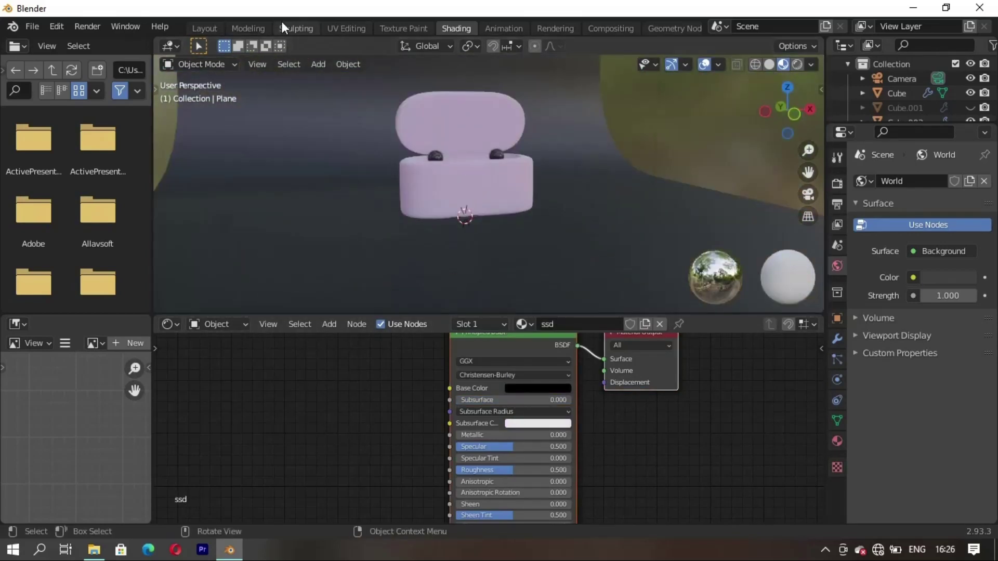
- Back in Layout, show the case with Rendered shading from an angled close view
{"action": "left_click", "coordinate": [205, 28]}
{"action": "scroll", "coordinate": [464, 238], "scroll_direction": "up", "scroll_amount": 5}
{"action": "scroll", "coordinate": [464, 238], "scroll_direction": "down", "scroll_amount": 5}
{"action": "mouse_move", "coordinate": [464, 237]}
{"action": "middle_mouse_down"}
{"action": "mouse_move", "coordinate": [507, 417]}
{"action": "mouse_move", "coordinate": [623, 260]}
{"action": "middle_mouse_up"}
{"action": "left_click", "coordinate": [783, 64]}
{"action": "left_click", "coordinate": [795, 64]}
{"action": "scroll", "coordinate": [428, 388], "scroll_direction": "down", "scroll_amount": 2}
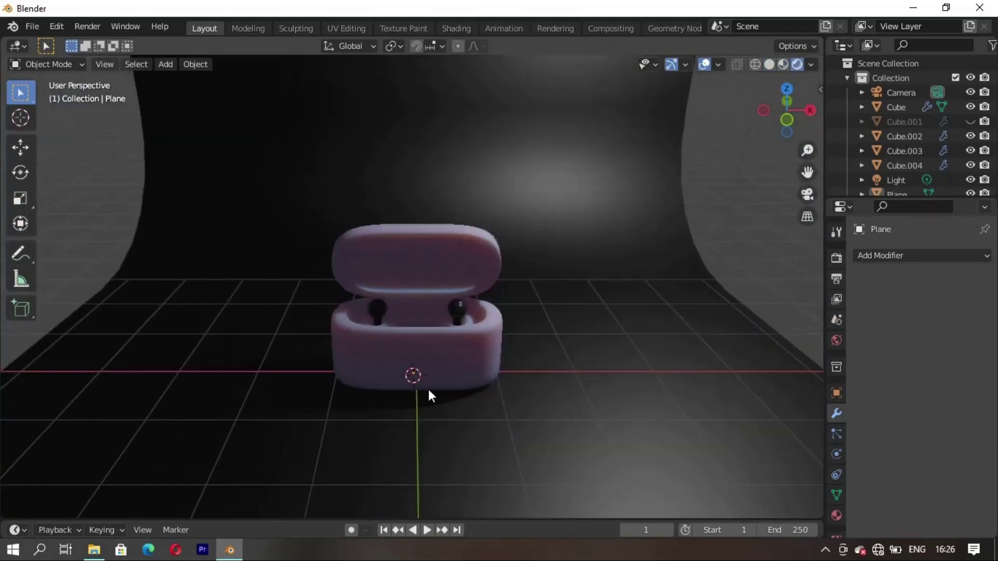
{"action": "mouse_move", "coordinate": [428, 389]}
{"action": "middle_mouse_down"}
{"action": "mouse_move", "coordinate": [467, 383]}
{"action": "mouse_move", "coordinate": [432, 351]}
{"action": "mouse_move", "coordinate": [471, 385]}
{"action": "middle_mouse_up"}
{"action": "scroll", "coordinate": [467, 383], "scroll_direction": "up", "scroll_amount": 3}
{"action": "scroll", "coordinate": [472, 389], "scroll_direction": "down", "scroll_amount": 3}
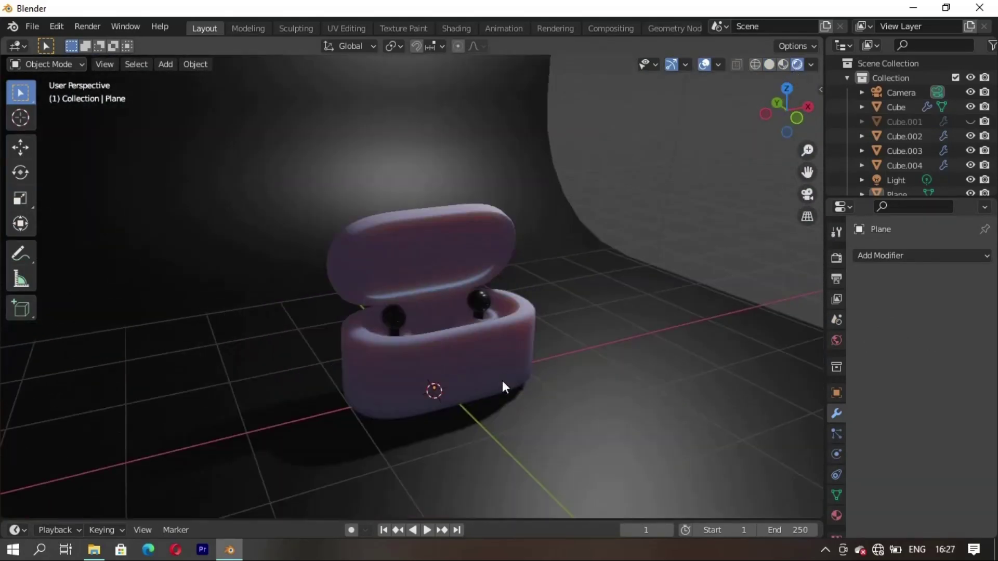
{"action": "scroll", "coordinate": [502, 383], "scroll_direction": "down", "scroll_amount": 1}
- Split off a right viewport looking through the camera, framing the case in Rendered shading
{"action": "left_click_drag", "start_coordinate": [820, 40], "coordinate": [431, 126]}
{"action": "key", "text": "KP_0"}
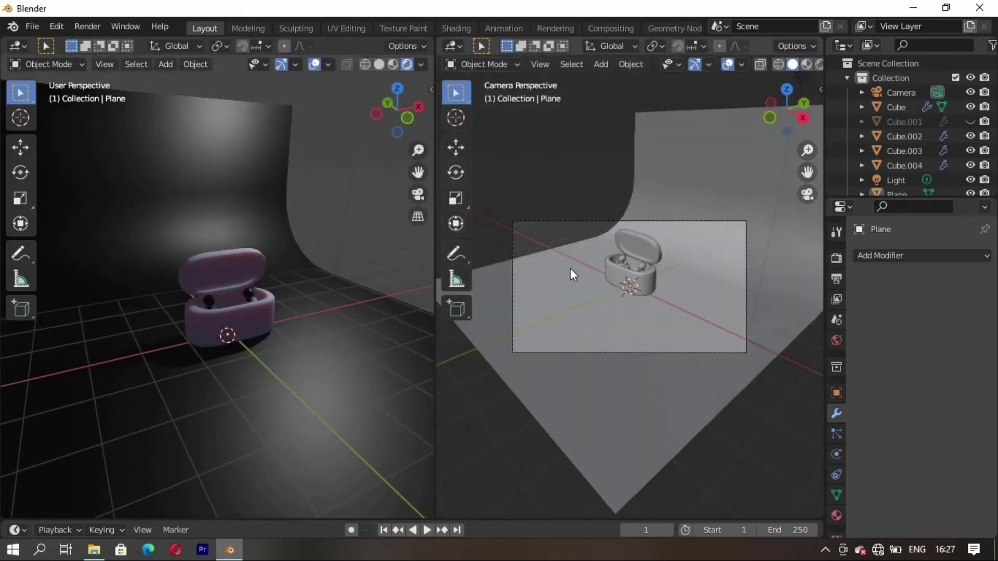
{"action": "key", "text": "n"}
{"action": "key", "text": "n"}
{"action": "middle_click_drag", "start_coordinate": [731, 264], "coordinate": [681, 319]}
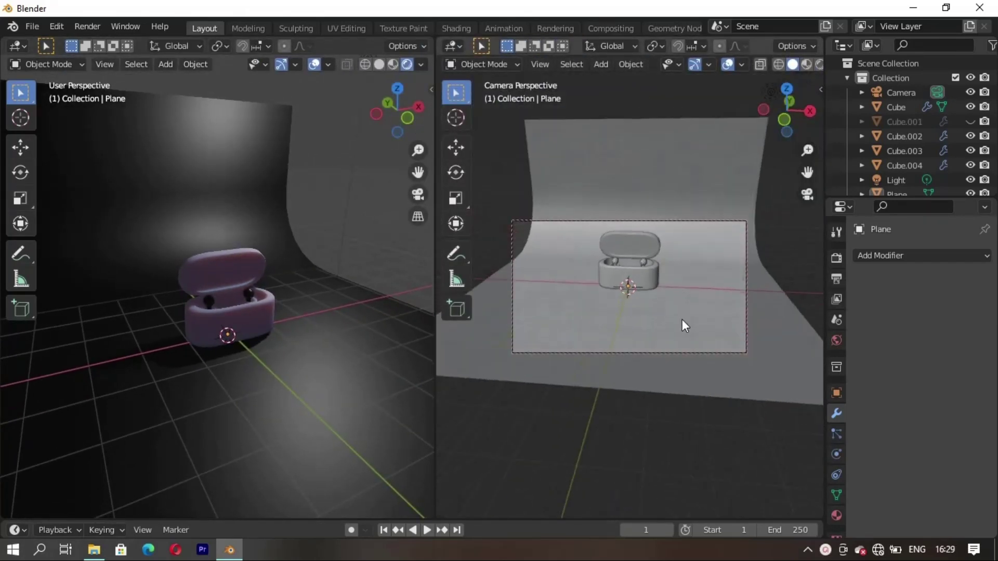
{"action": "scroll", "coordinate": [678, 332], "scroll_direction": "up", "scroll_amount": 2}
{"action": "left_click", "coordinate": [806, 63]}
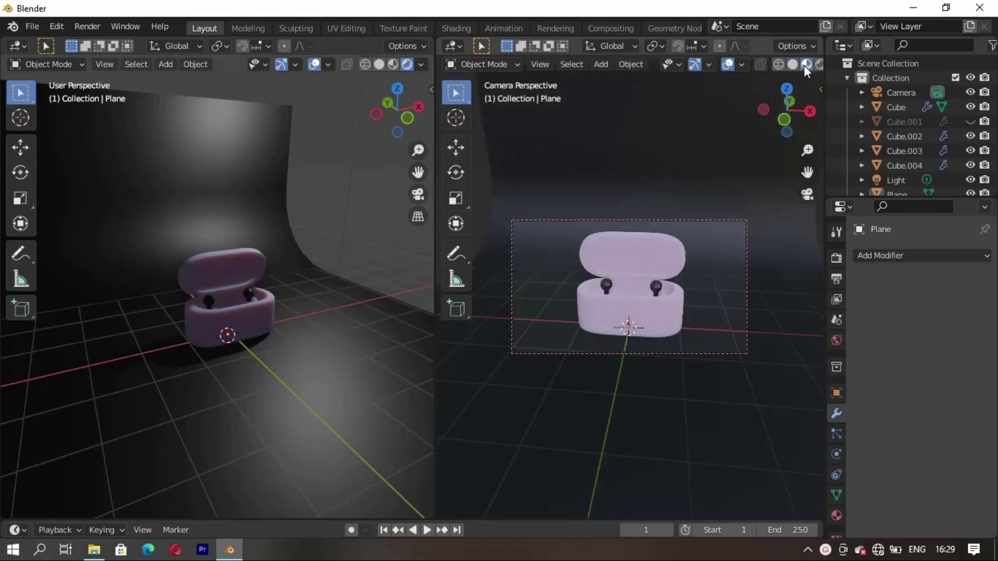
- Resize both viewports and hide the camera view's sidebar and tool strip
{"action": "left_click_drag", "start_coordinate": [436, 341], "coordinate": [585, 337]}
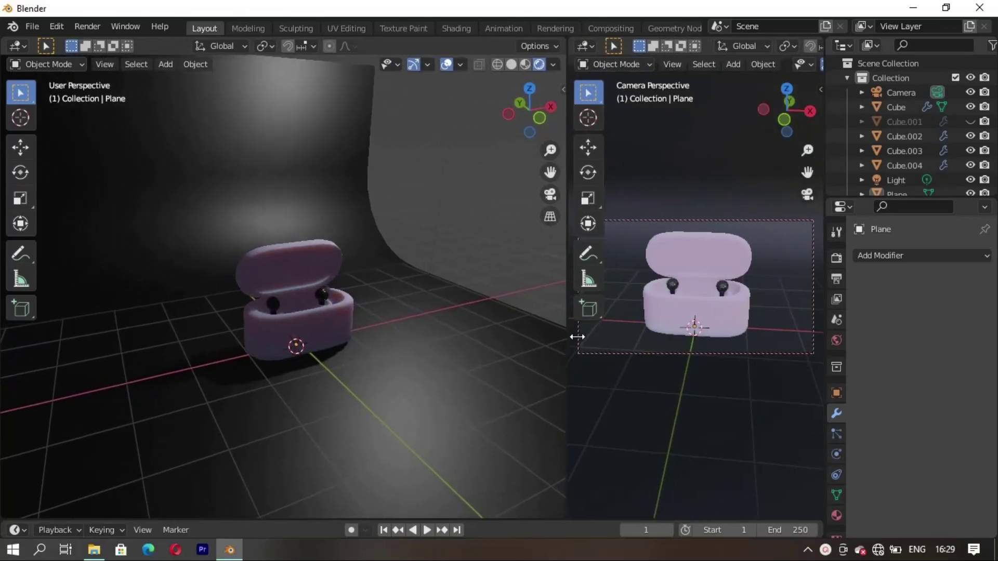
{"action": "key", "text": "n"}
{"action": "key", "text": "n"}
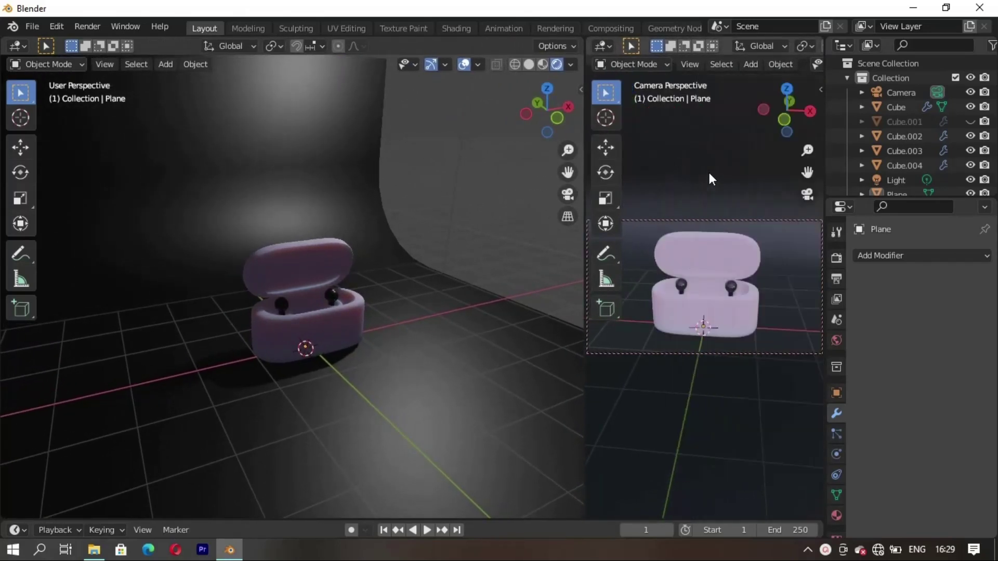
{"action": "key", "text": "t"}
{"action": "mouse_move", "coordinate": [586, 208]}
{"action": "left_mouse_down"}
{"action": "mouse_move", "coordinate": [396, 219]}
{"action": "mouse_move", "coordinate": [587, 219]}
{"action": "left_mouse_up"}
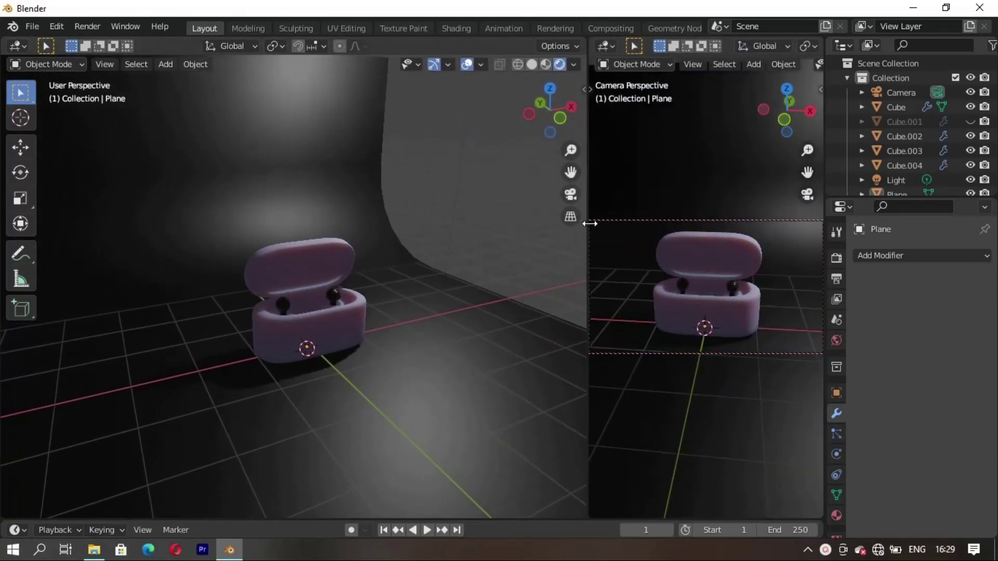
{"action": "mouse_move", "coordinate": [571, 218]}
{"action": "middle_mouse_down"}
{"action": "mouse_move", "coordinate": [298, 338]}
{"action": "mouse_move", "coordinate": [570, 92]}
{"action": "mouse_move", "coordinate": [344, 412]}
{"action": "middle_mouse_up"}
{"action": "scroll", "coordinate": [570, 93], "scroll_direction": "down", "scroll_amount": 3}
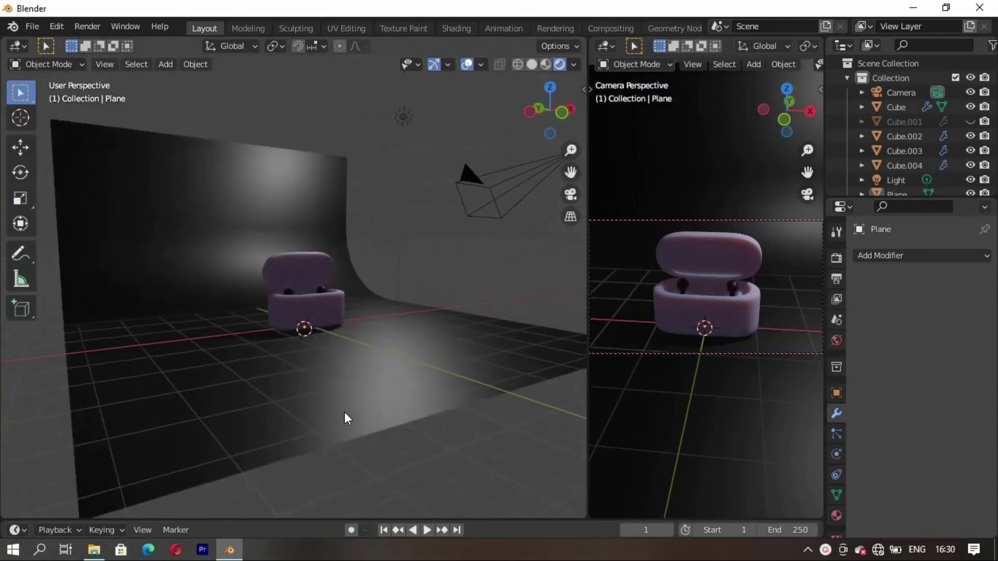
- Move the backdrop plane vertically, then view the scene from the front in perspective
{"action": "left_click", "coordinate": [341, 485]}
{"action": "key", "text": "g"}
{"action": "key", "text": "z"}
{"action": "left_click", "coordinate": [345, 475]}
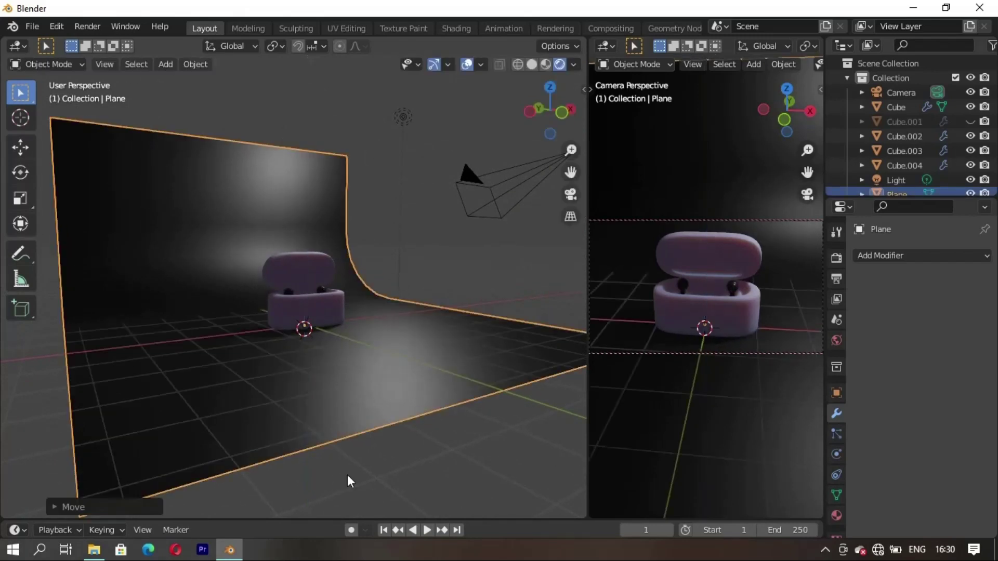
{"action": "key", "text": "KP_1"}
{"action": "middle_click_drag", "start_coordinate": [320, 420], "coordinate": [318, 354]}
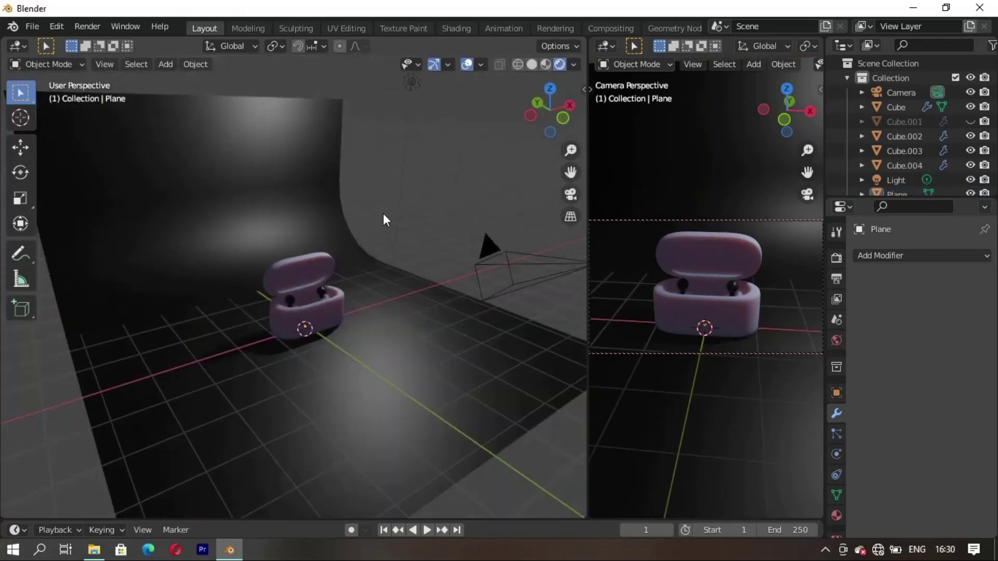
- Duplicate the light and move the copy back along Y to -2.6825 m
{"action": "left_click", "coordinate": [411, 82]}
{"action": "key", "text": "shift+d"}
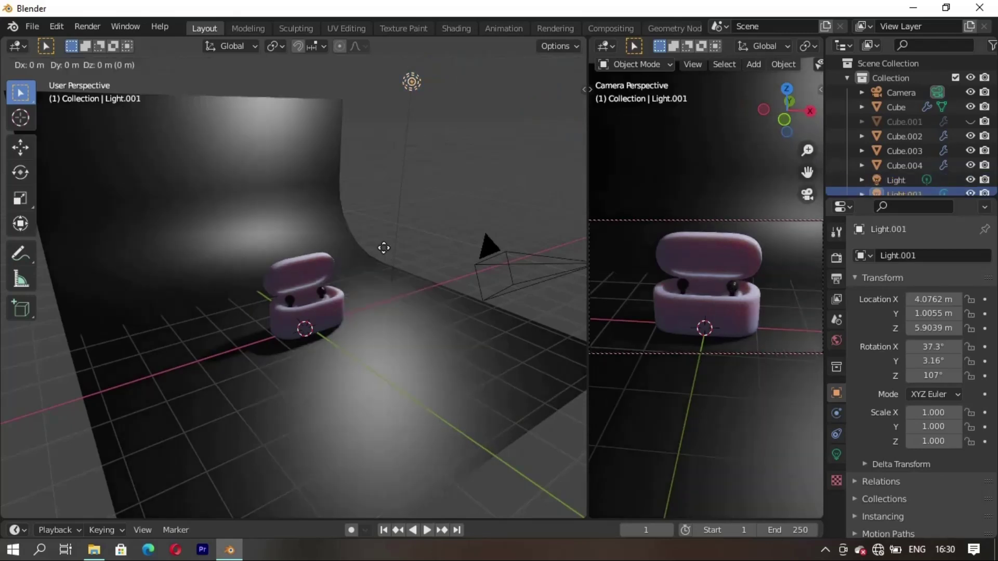
{"action": "key", "text": "x"}
{"action": "key", "text": "y"}
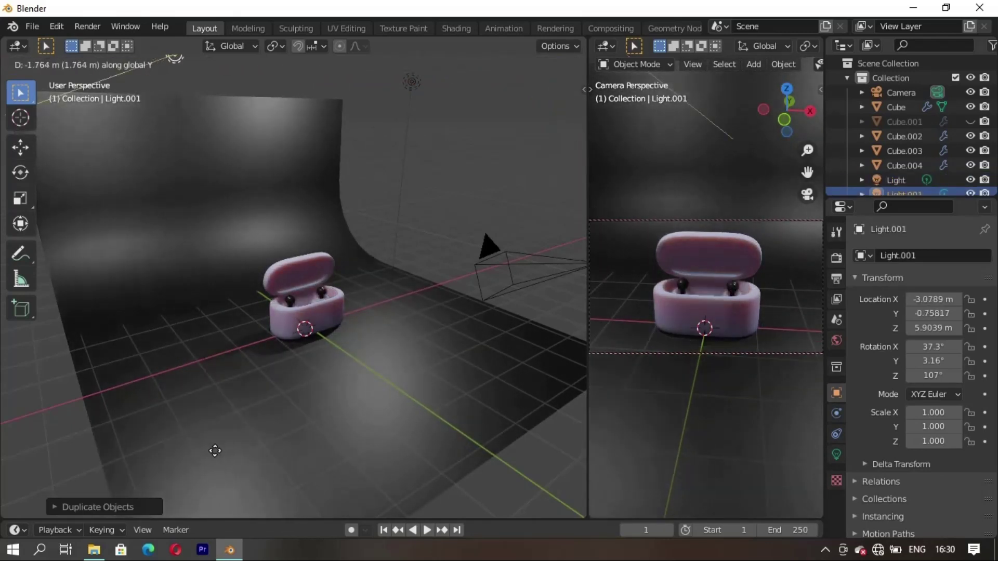
{"action": "left_click", "coordinate": [257, 479]}
- Lower the copied light to Z 3.9381 m, closer to the earbud case
{"action": "key", "text": "g"}
{"action": "key", "text": "z"}
{"action": "left_click_drag", "start_coordinate": [280, 88], "coordinate": [319, 176]}
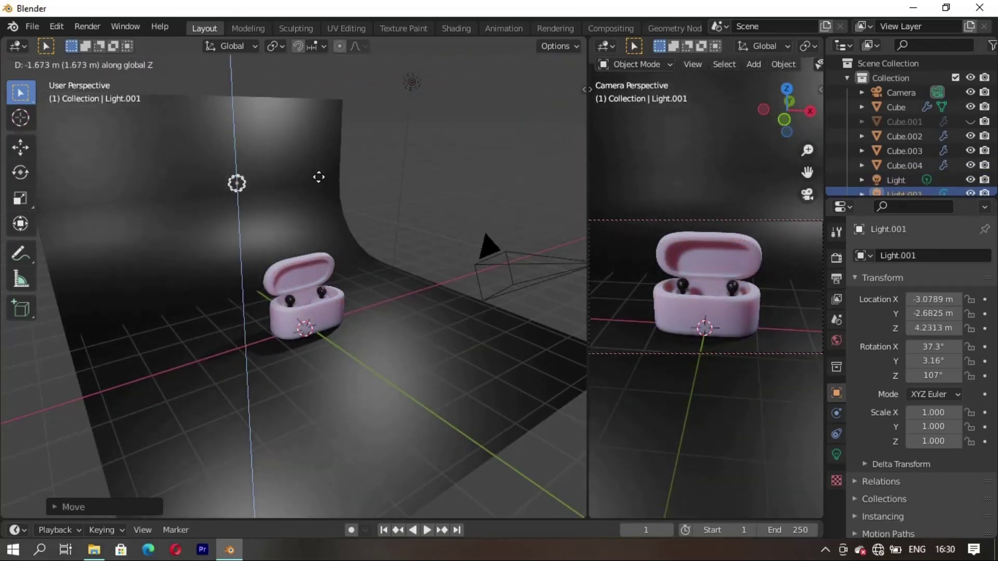
{"action": "left_click", "coordinate": [313, 277]}
{"action": "scroll", "coordinate": [313, 277], "scroll_direction": "up", "scroll_amount": 4}
{"action": "middle_click_drag", "start_coordinate": [241, 376], "coordinate": [308, 363]}
{"action": "scroll", "coordinate": [307, 363], "scroll_direction": "down", "scroll_amount": 2}
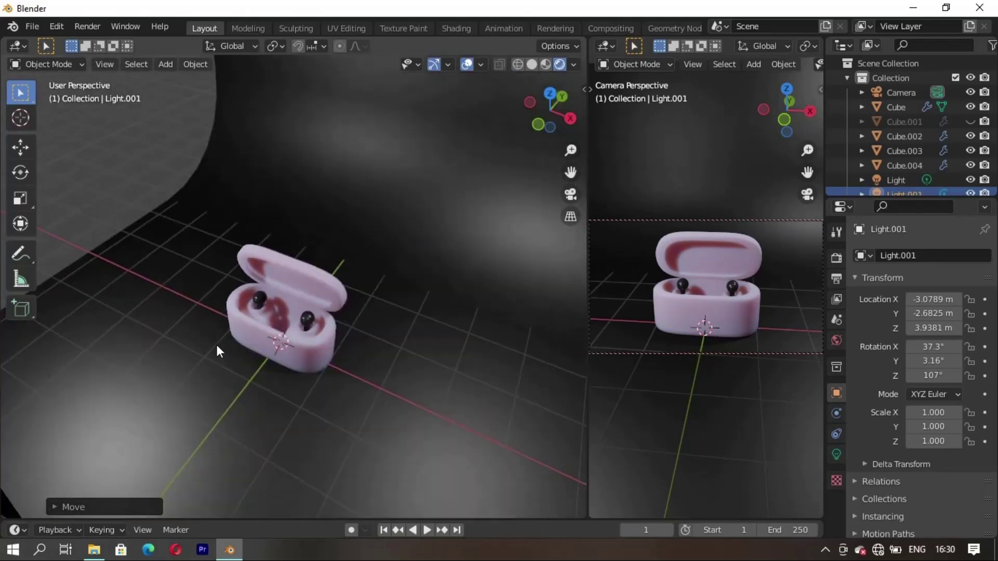
{"action": "mouse_move", "coordinate": [216, 344]}
{"action": "middle_mouse_down"}
{"action": "mouse_move", "coordinate": [244, 344]}
{"action": "mouse_move", "coordinate": [245, 321]}
{"action": "mouse_move", "coordinate": [306, 335]}
{"action": "mouse_move", "coordinate": [255, 353]}
{"action": "middle_mouse_up"}
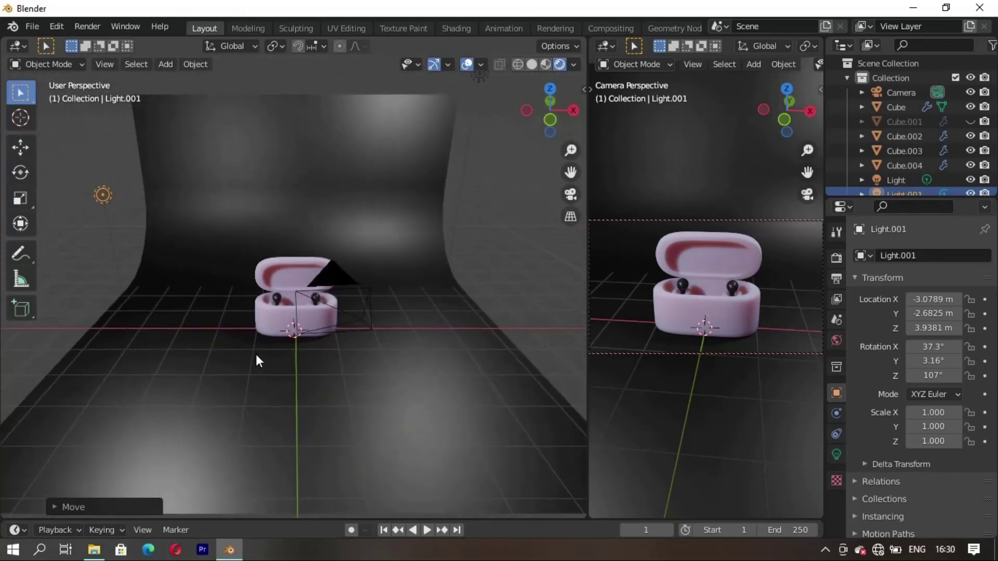
{"action": "left_click", "coordinate": [455, 29]}
- Make the curved backdrop plane's base colour a vivid, full-brightness blue
{"action": "left_click", "coordinate": [565, 260]}
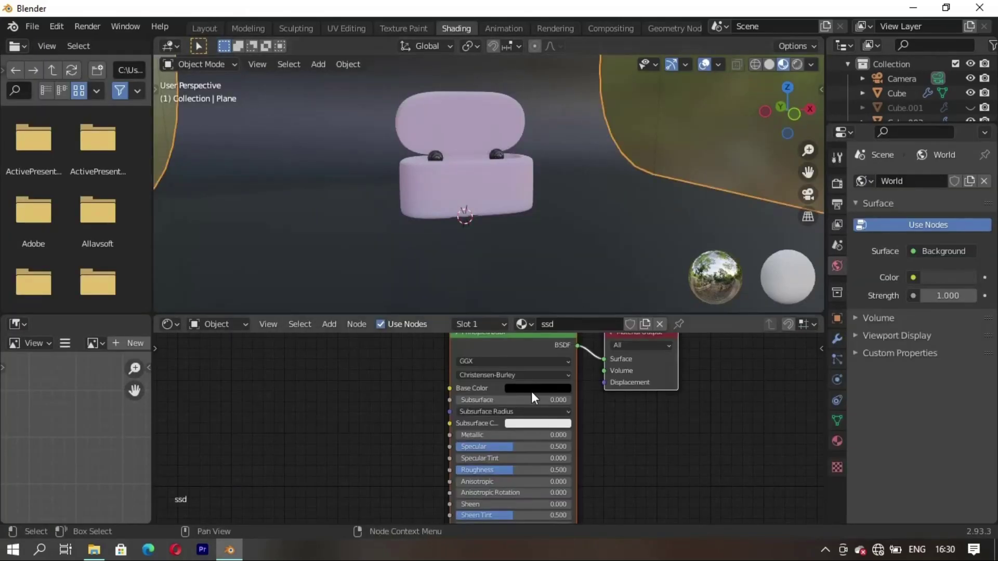
{"action": "left_click", "coordinate": [537, 388]}
{"action": "left_click_drag", "start_coordinate": [597, 283], "coordinate": [594, 242]}
{"action": "left_click_drag", "start_coordinate": [553, 277], "coordinate": [585, 258]}
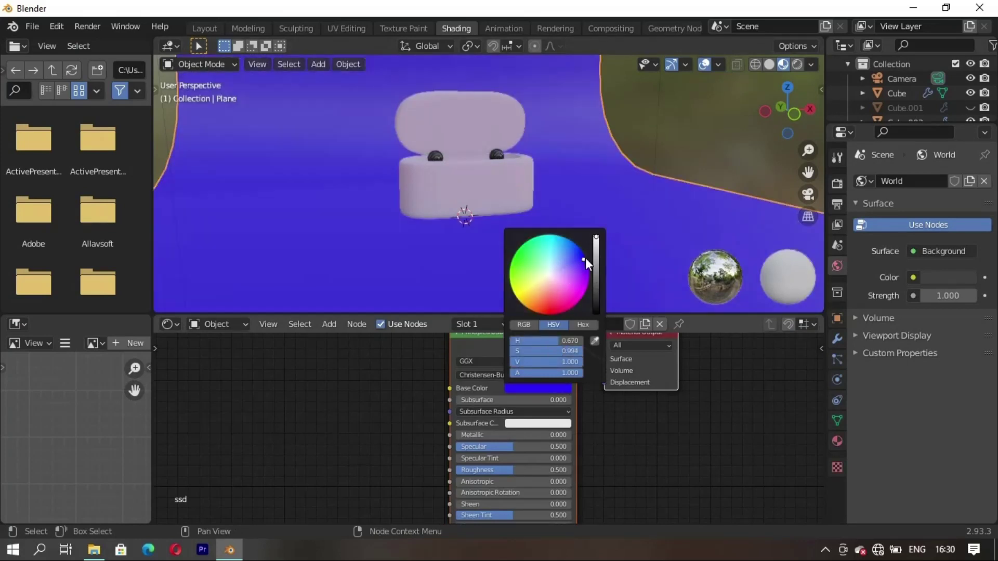
- In Layout, duplicate the second light along X to X 0.12378 m
{"action": "left_click", "coordinate": [202, 28]}
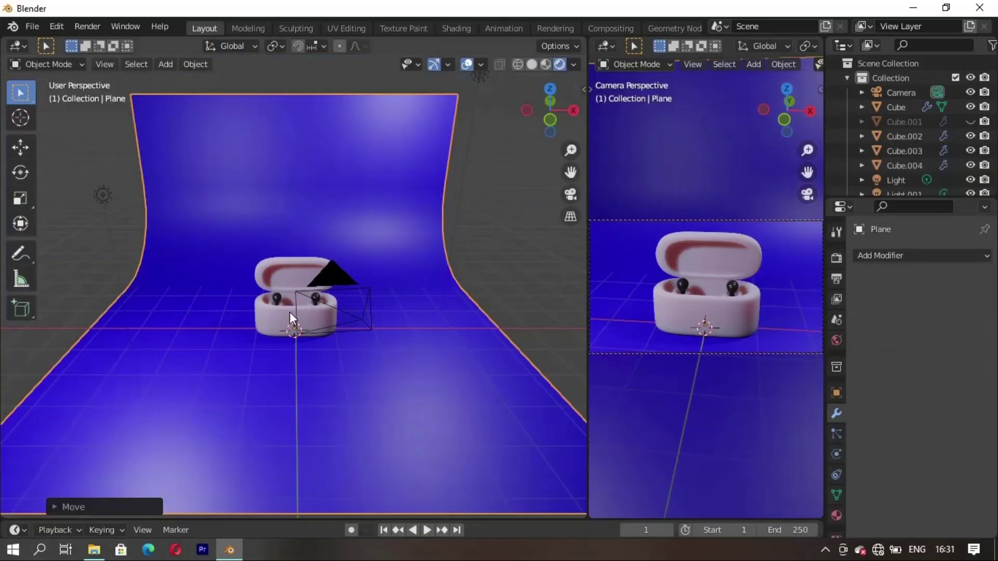
{"action": "mouse_move", "coordinate": [260, 323]}
{"action": "middle_mouse_down"}
{"action": "mouse_move", "coordinate": [326, 314]}
{"action": "mouse_move", "coordinate": [229, 226]}
{"action": "middle_mouse_up"}
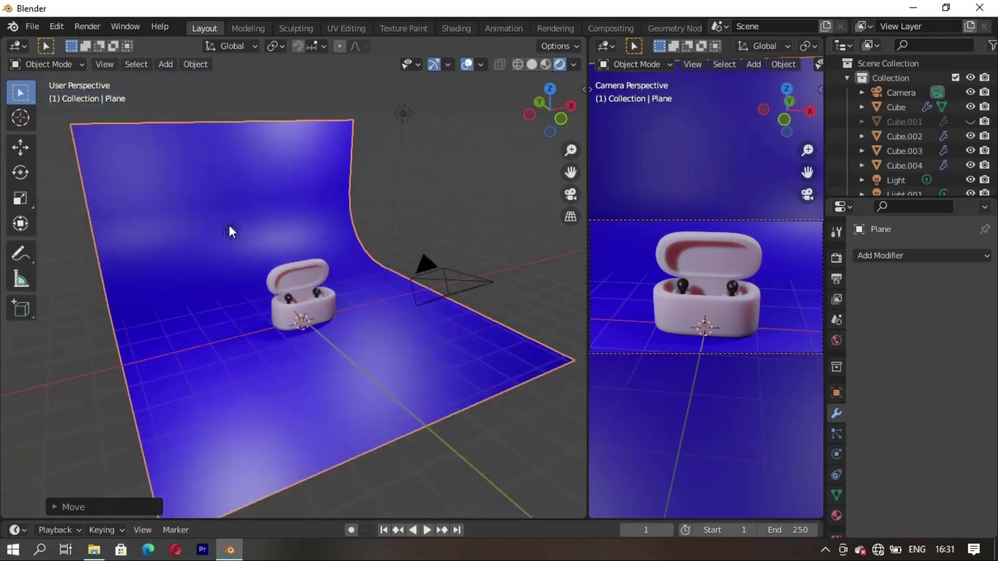
{"action": "left_click", "coordinate": [230, 228]}
{"action": "key", "text": "shift+d"}
{"action": "key", "text": "x"}
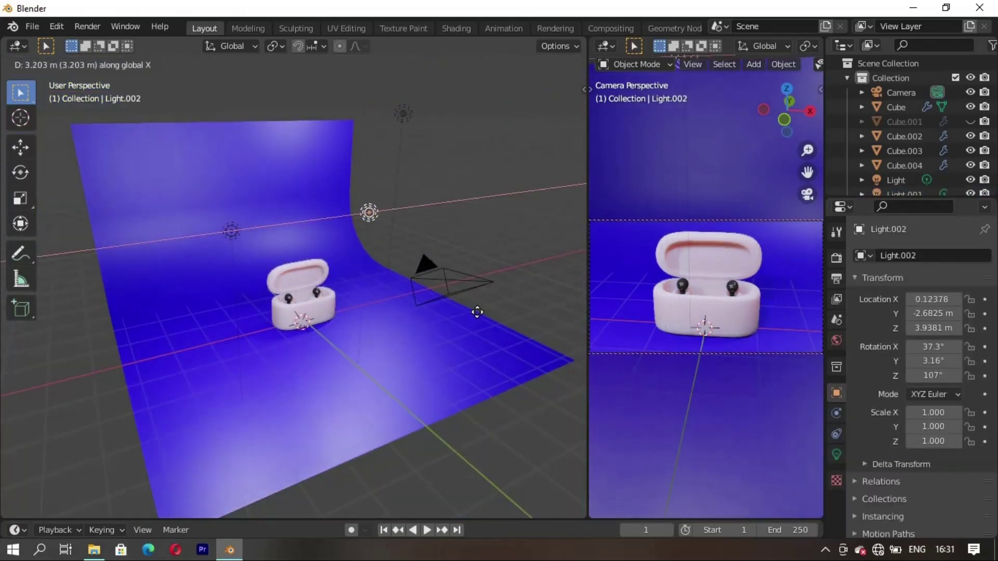
{"action": "left_click", "coordinate": [470, 311]}
- Orbit to a new angle around the case and bring up the Add menu
{"action": "scroll", "coordinate": [314, 292], "scroll_direction": "up", "scroll_amount": 3}
{"action": "middle_click_drag", "start_coordinate": [315, 292], "coordinate": [357, 316]}
{"action": "scroll", "coordinate": [316, 319], "scroll_direction": "up", "scroll_amount": 3}
{"action": "scroll", "coordinate": [317, 394], "scroll_direction": "up", "scroll_amount": 2}
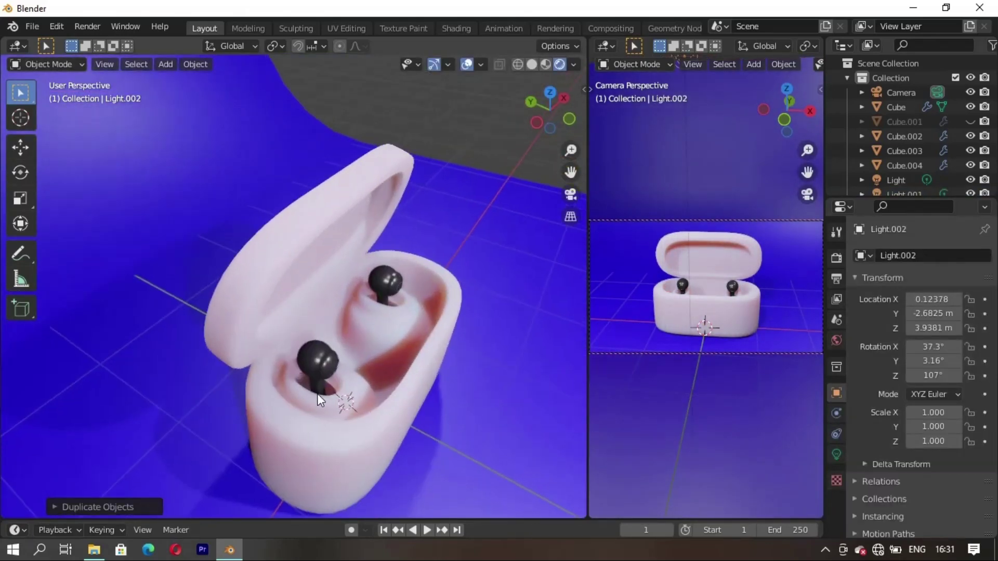
{"action": "scroll", "coordinate": [192, 364], "scroll_direction": "up", "scroll_amount": 2}
{"action": "mouse_move", "coordinate": [191, 363]}
{"action": "middle_mouse_down"}
{"action": "mouse_move", "coordinate": [241, 341]}
{"action": "mouse_move", "coordinate": [267, 345]}
{"action": "mouse_move", "coordinate": [217, 354]}
{"action": "mouse_move", "coordinate": [345, 360]}
{"action": "mouse_move", "coordinate": [375, 211]}
{"action": "middle_mouse_up"}
{"action": "scroll", "coordinate": [204, 350], "scroll_direction": "down", "scroll_amount": 4}
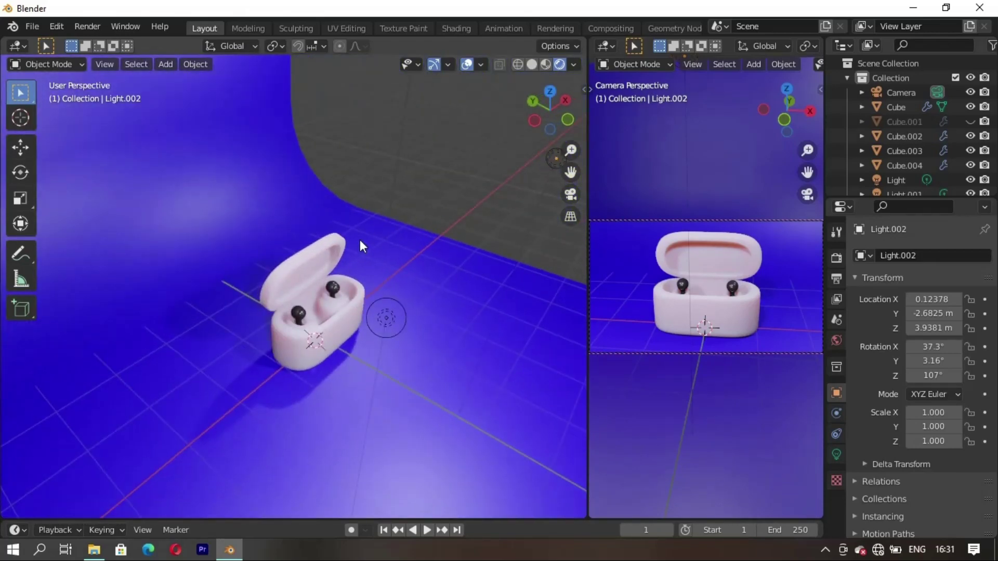
{"action": "key", "text": "shift+a"}
- Add an Area light, raise it along Z and scale it about twofold
{"action": "left_click", "coordinate": [416, 464]}
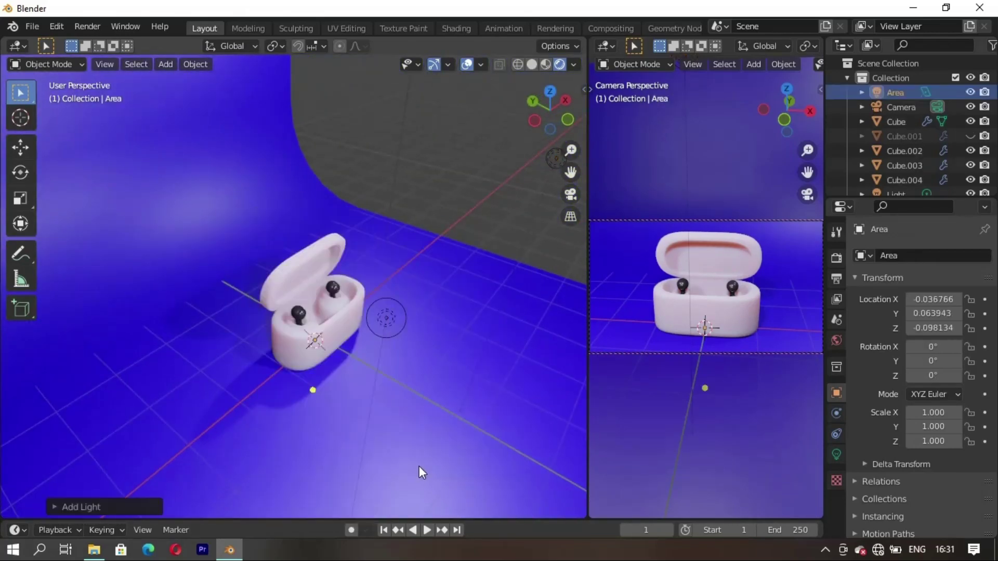
{"action": "key", "text": "g"}
{"action": "key", "text": "z"}
{"action": "left_click", "coordinate": [405, 256]}
{"action": "key", "text": "s"}
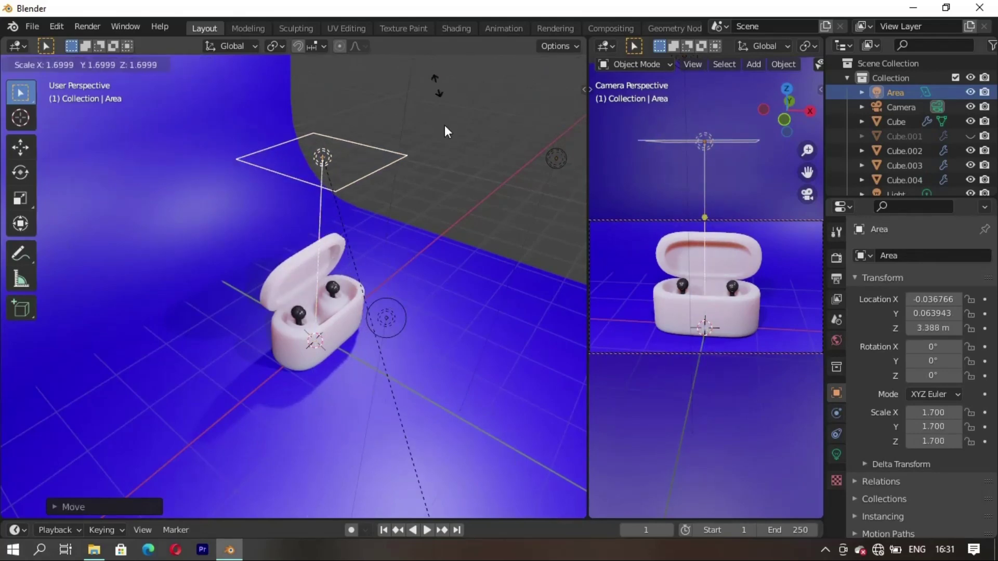
{"action": "left_click", "coordinate": [399, 252]}
- Set the area light's power to 1000 W
{"action": "mouse_move", "coordinate": [399, 253]}
{"action": "middle_mouse_down"}
{"action": "mouse_move", "coordinate": [323, 317]}
{"action": "mouse_move", "coordinate": [183, 302]}
{"action": "mouse_move", "coordinate": [403, 375]}
{"action": "middle_mouse_up"}
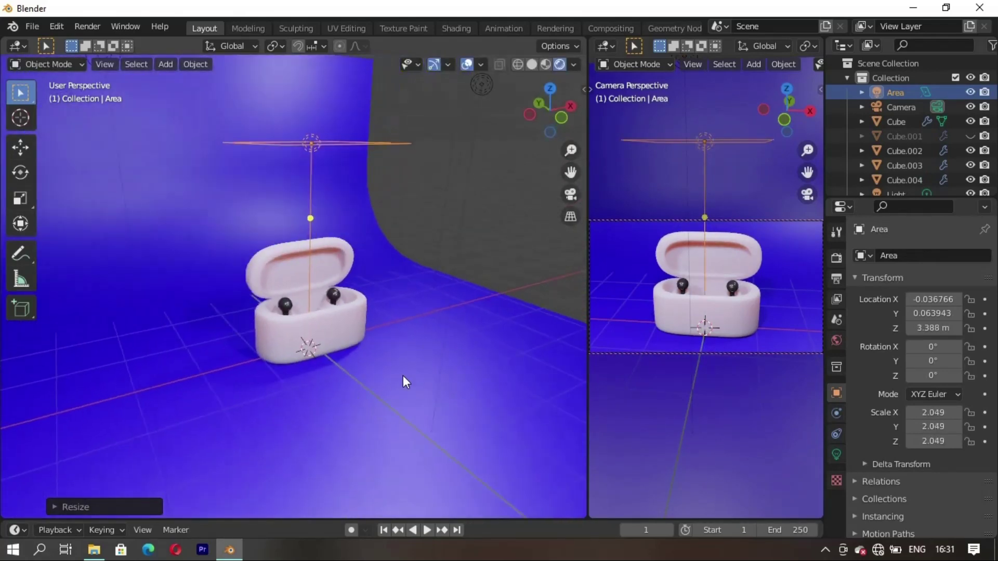
{"action": "left_click", "coordinate": [836, 455]}
{"action": "type", "text": "1000"}
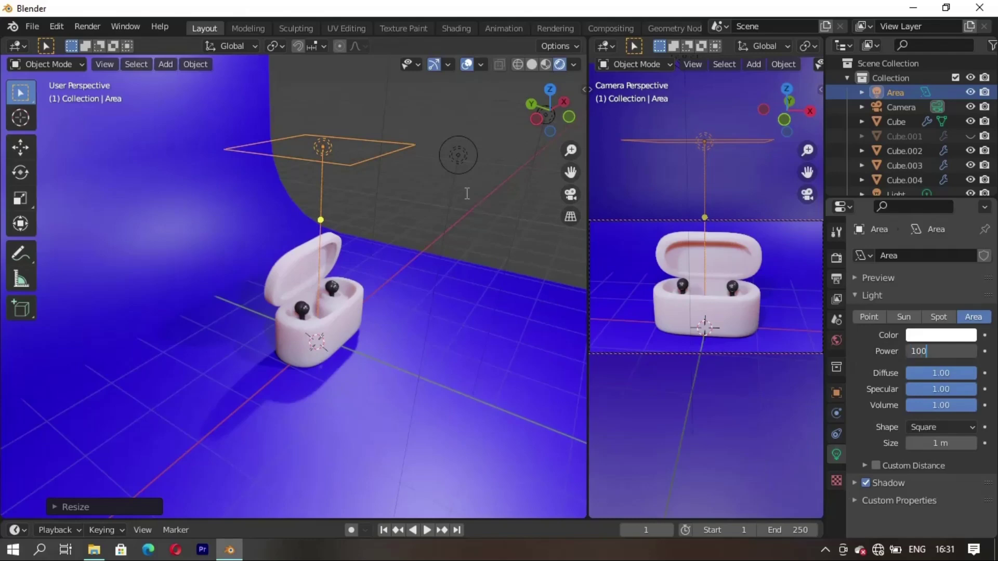
{"action": "key", "text": "Return"}
- Shift the area light sideways and tilt it on X toward the case
{"action": "key", "text": "g"}
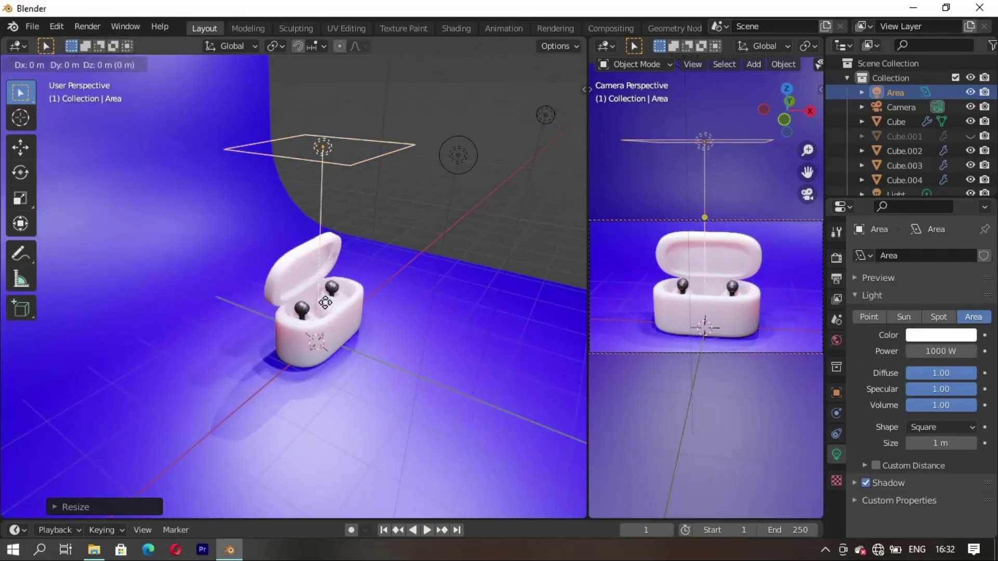
{"action": "key", "text": "x"}
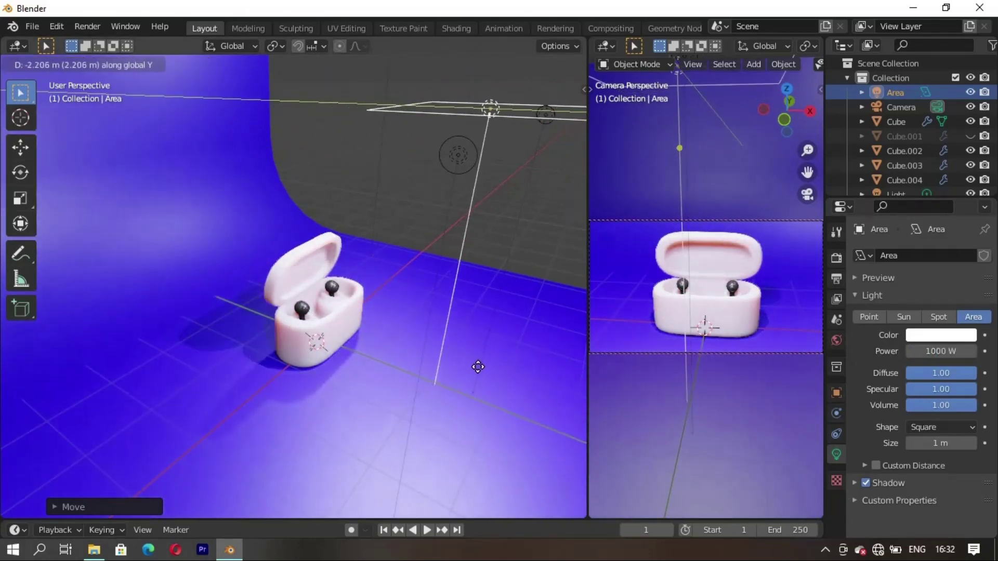
{"action": "left_click", "coordinate": [522, 441]}
{"action": "key", "text": "r"}
{"action": "key", "text": "x"}
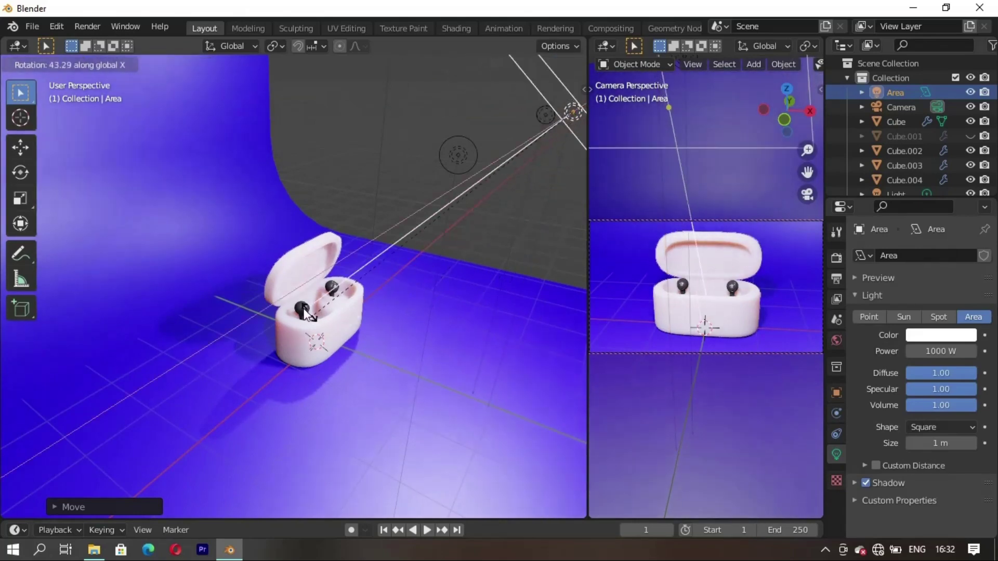
{"action": "left_click", "coordinate": [408, 301]}
{"action": "mouse_move", "coordinate": [407, 301]}
{"action": "middle_mouse_down"}
{"action": "mouse_move", "coordinate": [236, 314]}
{"action": "mouse_move", "coordinate": [339, 323]}
{"action": "middle_mouse_up"}
{"action": "scroll", "coordinate": [339, 323], "scroll_direction": "up", "scroll_amount": 4}
{"action": "scroll", "coordinate": [279, 394], "scroll_direction": "up", "scroll_amount": 2}
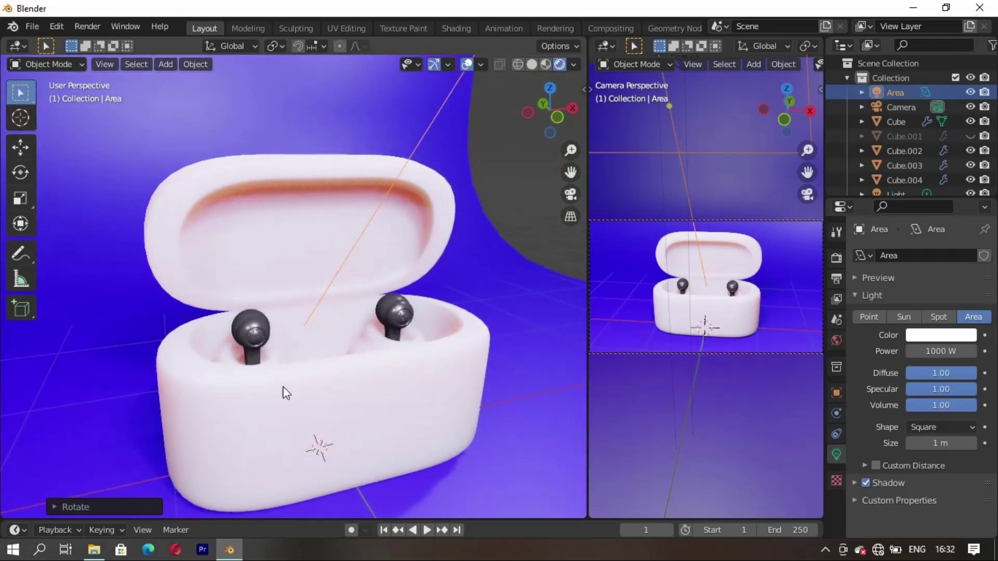
{"action": "mouse_move", "coordinate": [283, 391]}
{"action": "middle_mouse_down"}
{"action": "mouse_move", "coordinate": [366, 373]}
{"action": "mouse_move", "coordinate": [503, 372]}
{"action": "mouse_move", "coordinate": [378, 327]}
{"action": "middle_mouse_up"}
{"action": "scroll", "coordinate": [350, 321], "scroll_direction": "down", "scroll_amount": 3}
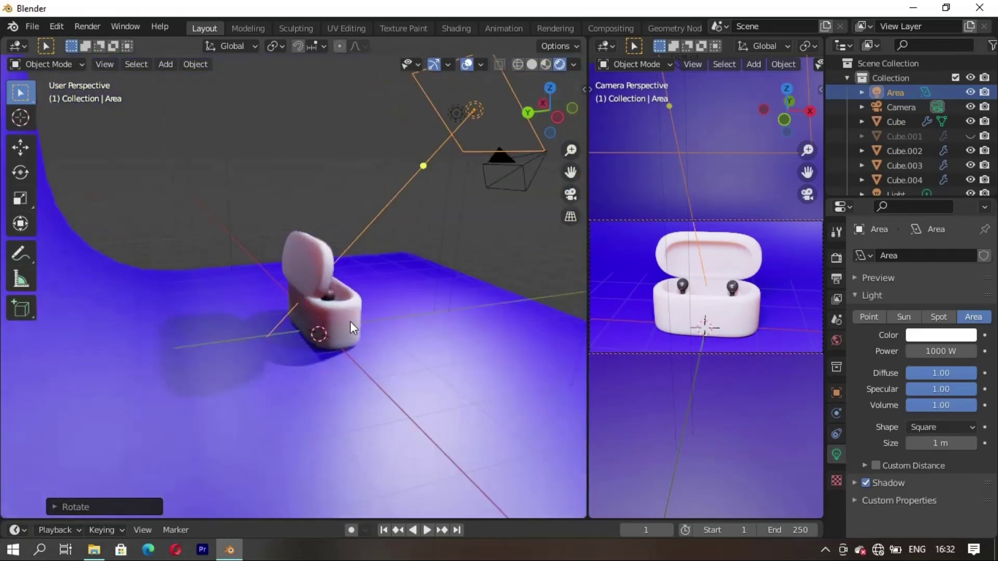
- Duplicate the area light, move the copy across the case and tilt it on X
{"action": "key", "text": "shift+d"}
{"action": "key", "text": "x"}
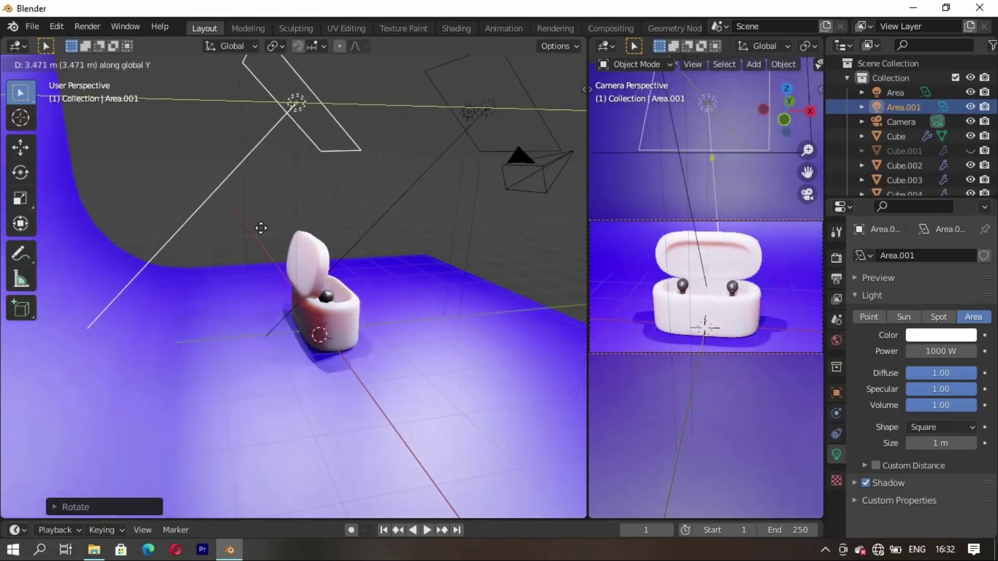
{"action": "key", "text": "r"}
{"action": "key", "text": "x"}
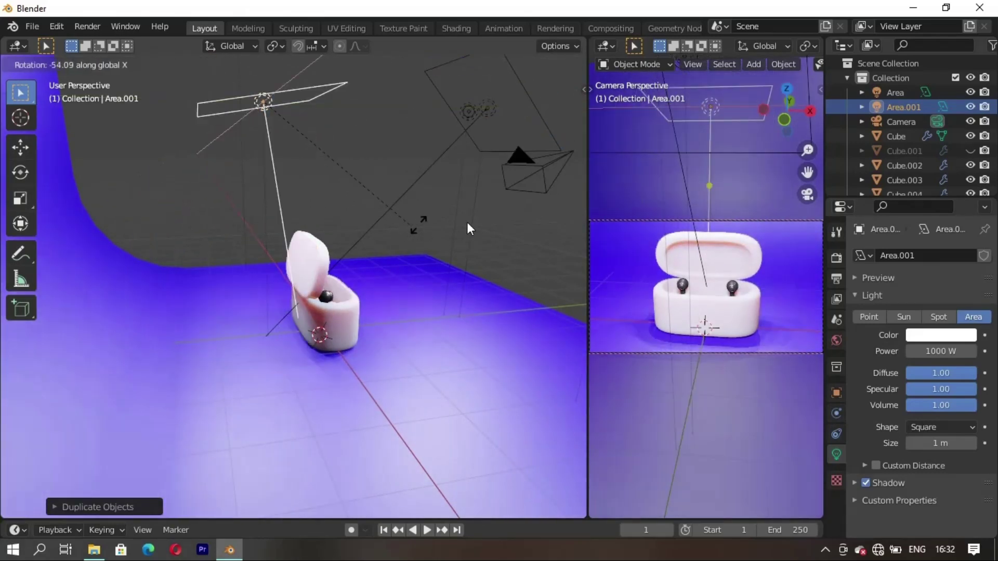
- Give the copied area light a pale pink colour
{"action": "left_click", "coordinate": [908, 197]}
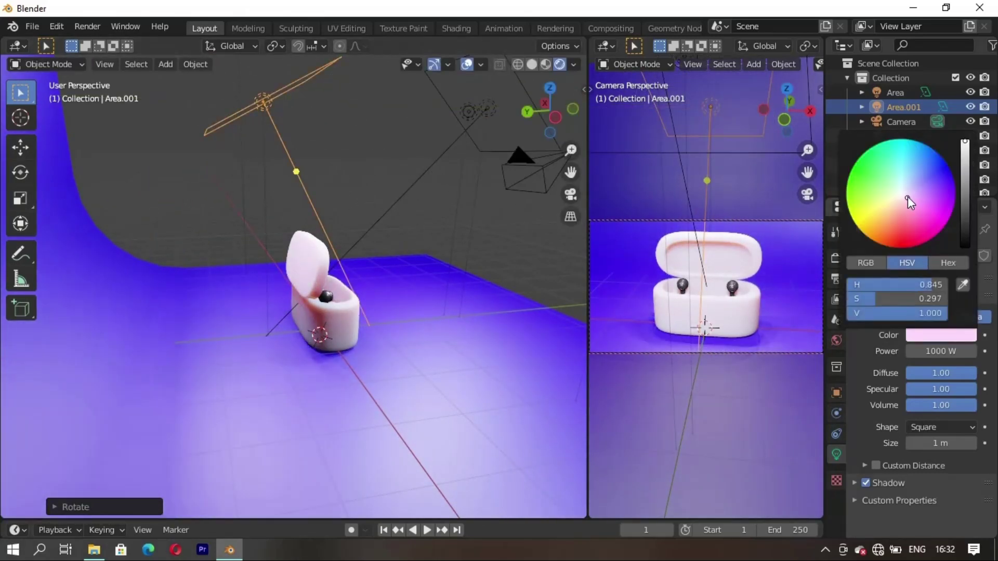
{"action": "left_click", "coordinate": [422, 273]}
{"action": "mouse_move", "coordinate": [421, 273]}
{"action": "middle_mouse_down"}
{"action": "mouse_move", "coordinate": [225, 301]}
{"action": "mouse_move", "coordinate": [310, 298]}
{"action": "mouse_move", "coordinate": [367, 279]}
{"action": "middle_mouse_up"}
{"action": "scroll", "coordinate": [341, 287], "scroll_direction": "up", "scroll_amount": 3}
{"action": "scroll", "coordinate": [364, 271], "scroll_direction": "up", "scroll_amount": 3}
{"action": "scroll", "coordinate": [339, 284], "scroll_direction": "up", "scroll_amount": 2}
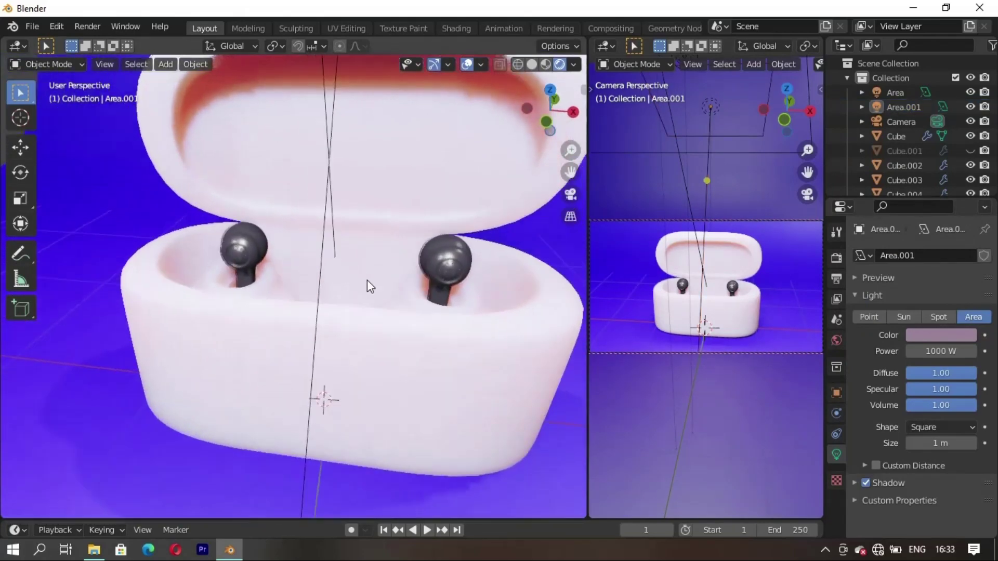
{"action": "scroll", "coordinate": [383, 344], "scroll_direction": "down", "scroll_amount": 3}
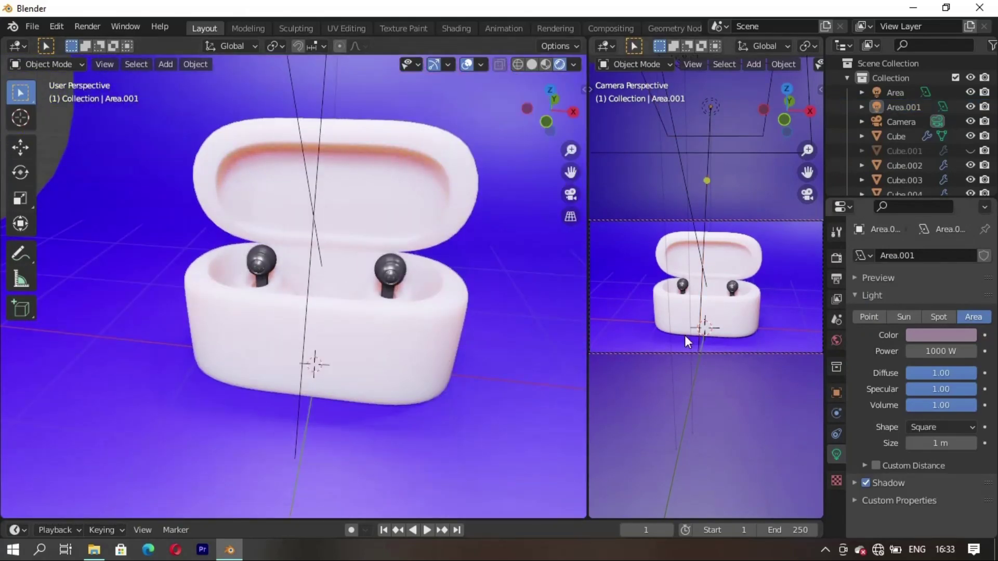